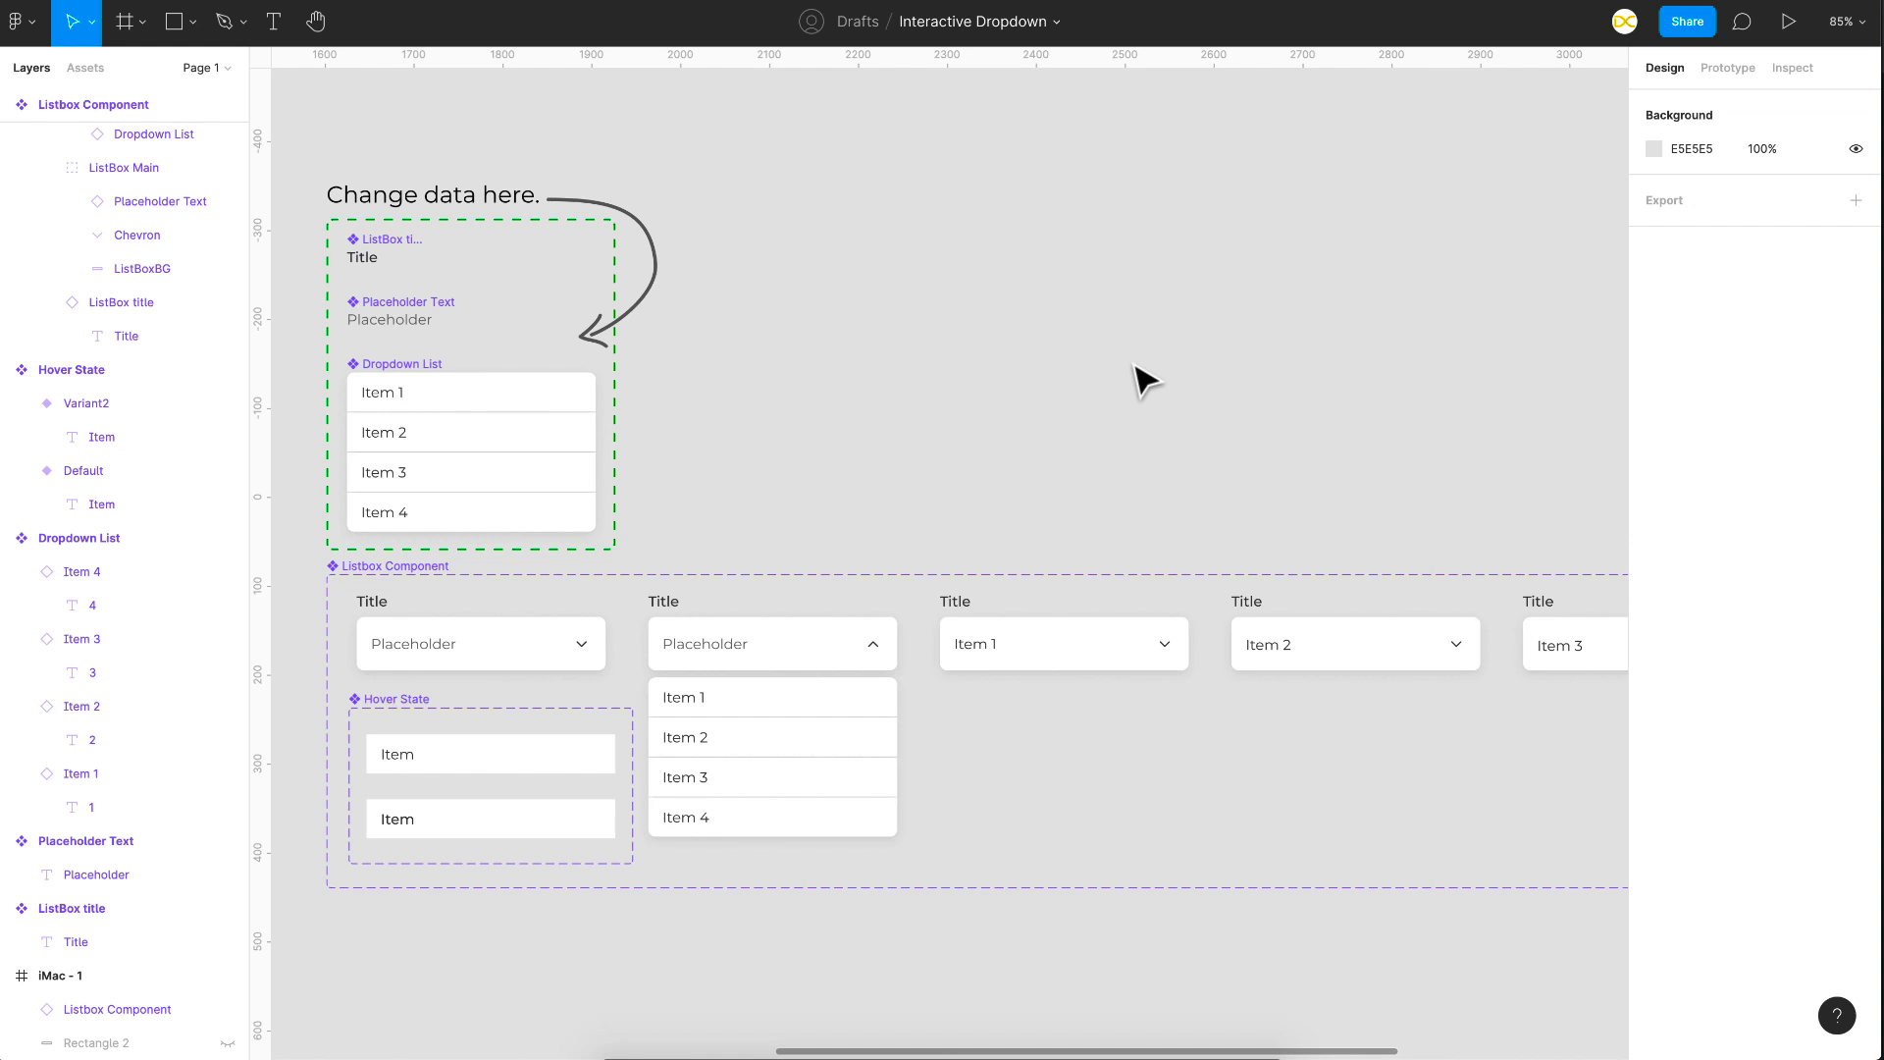
Select the iMac - 1 frame and launch its prototype preview
scroll(1143, 378, "left", 10)
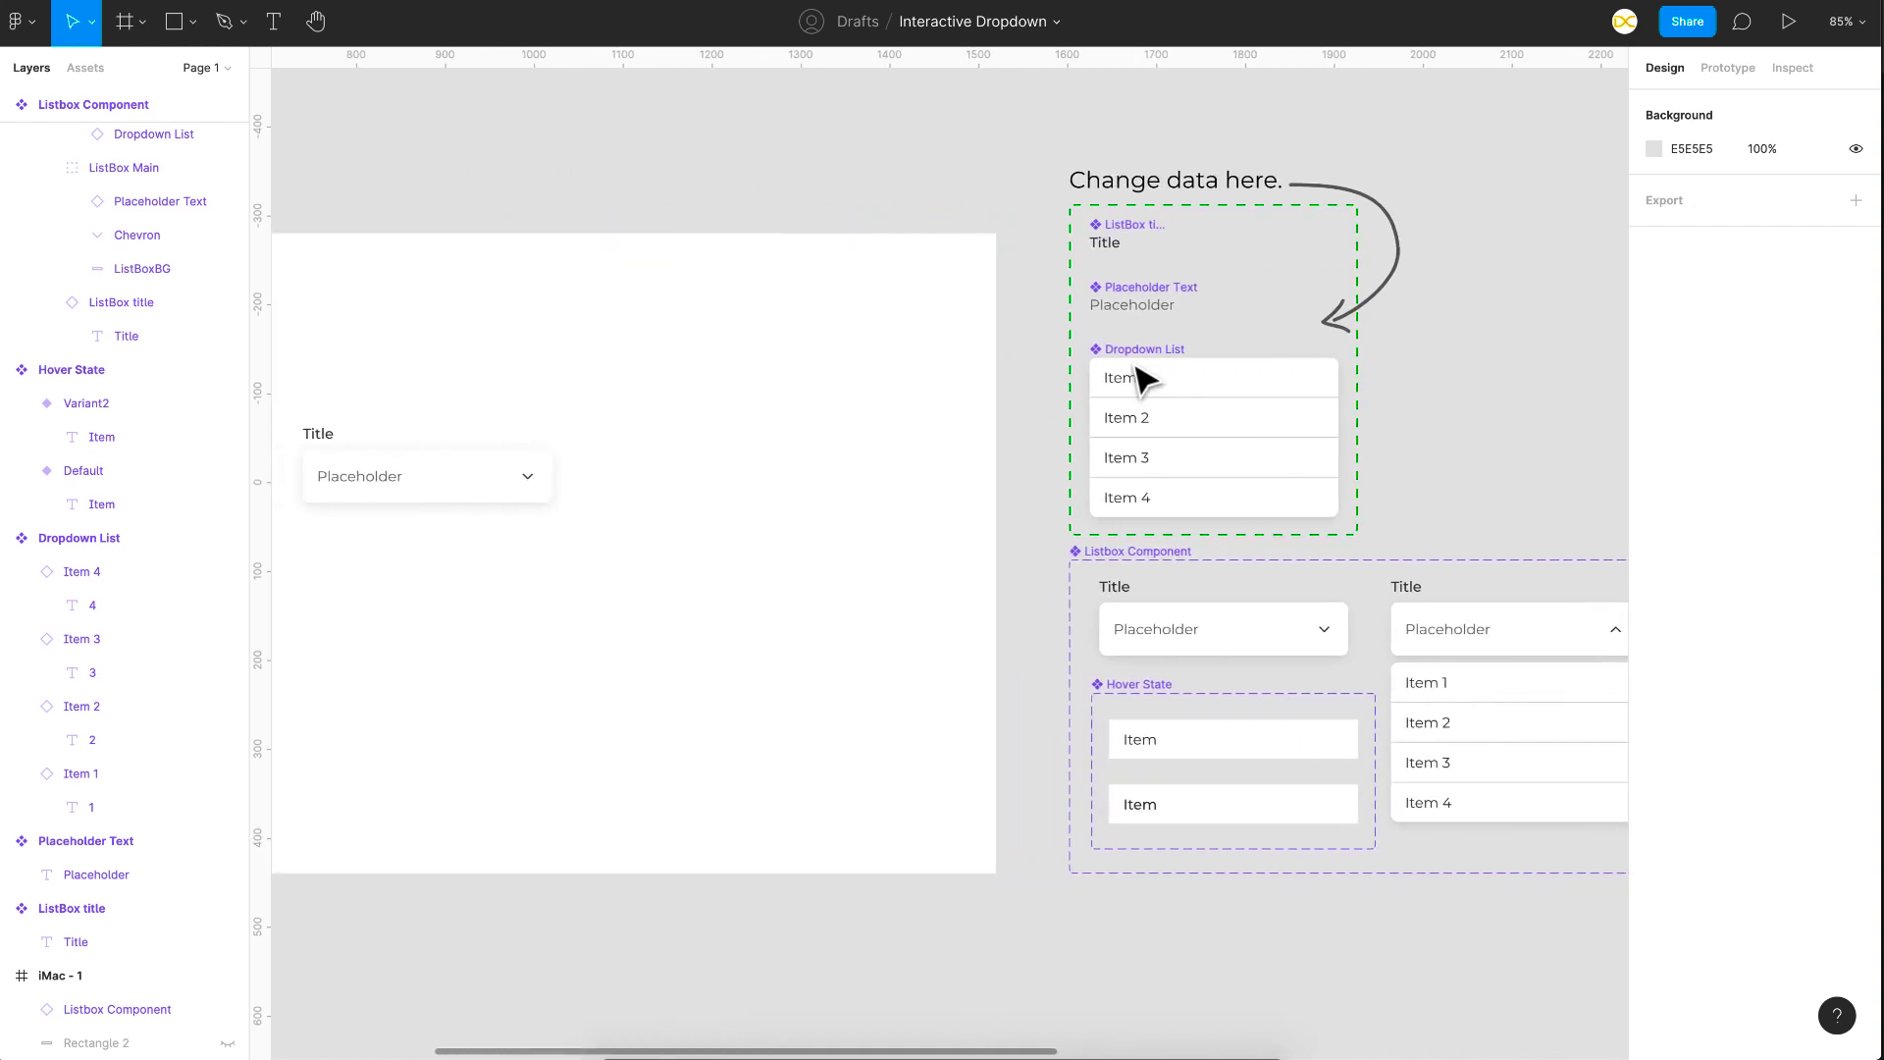
scroll(1144, 378, "left", 1)
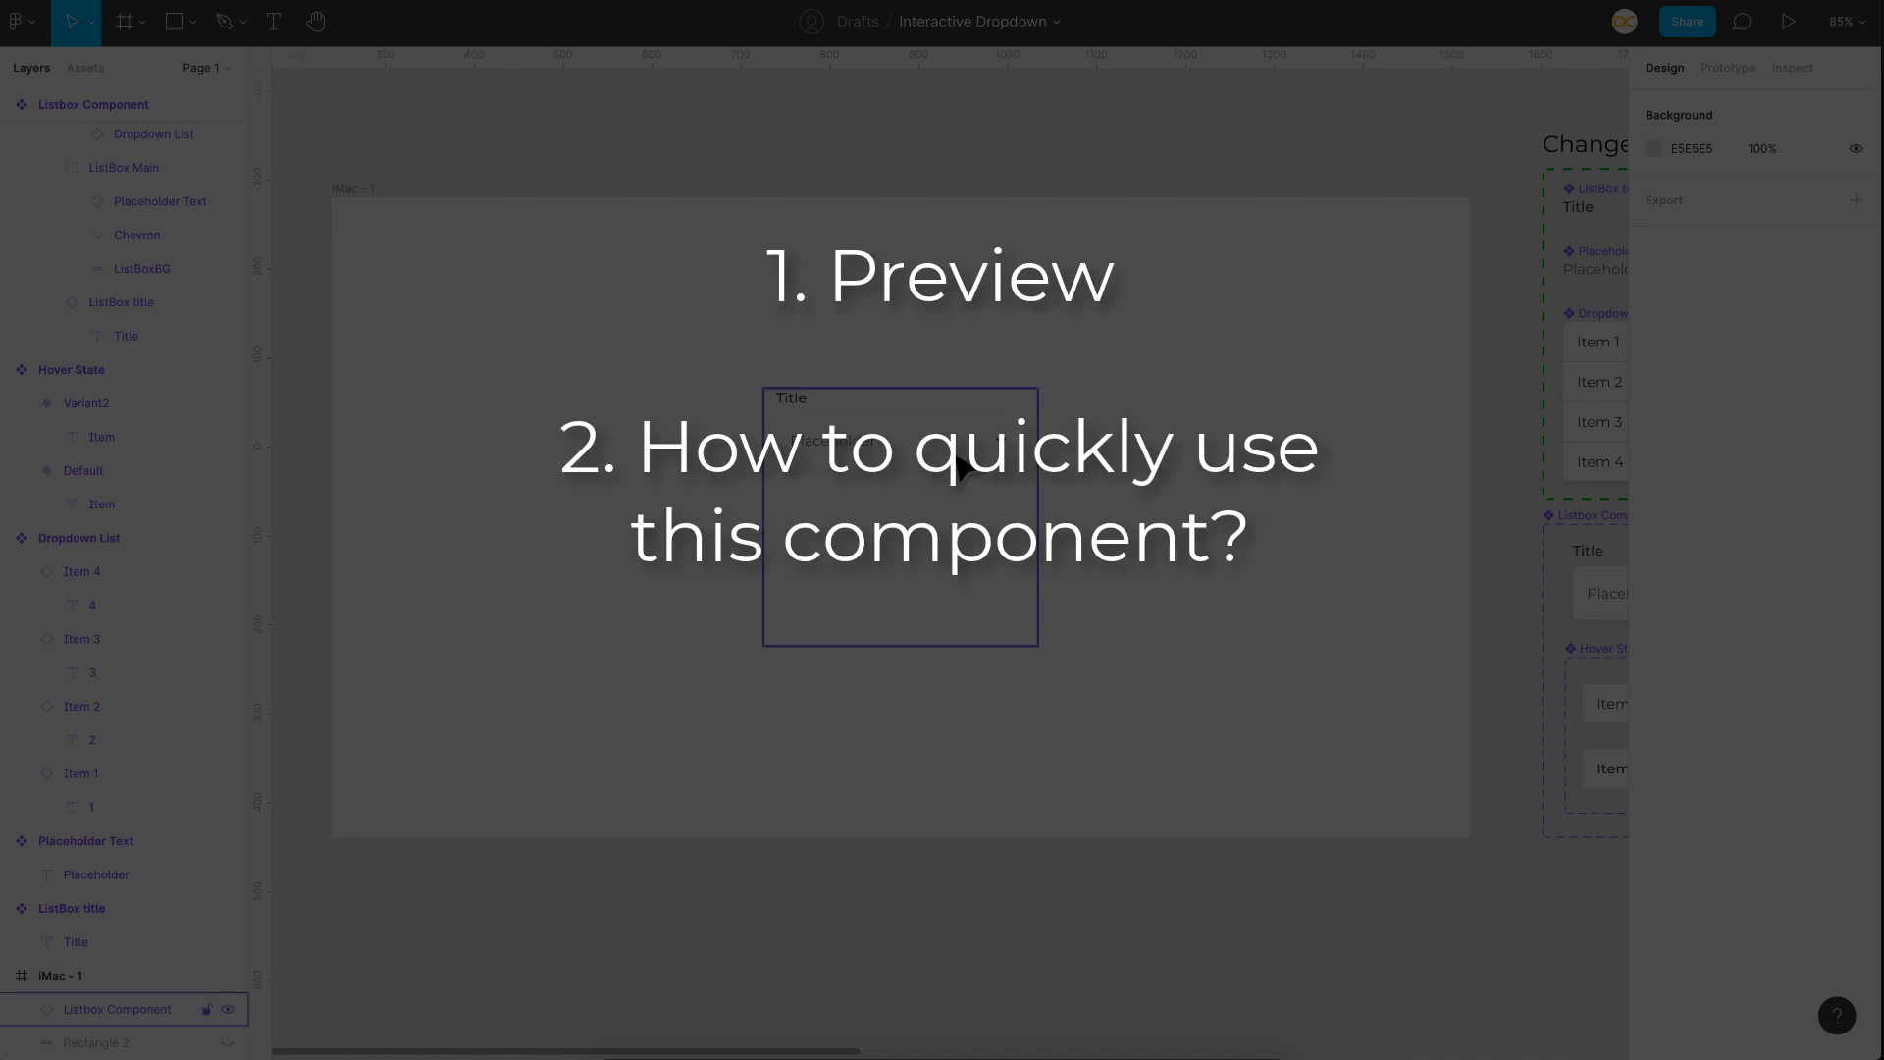
scroll(962, 470, "right", 6)
scroll(960, 468, "right", 1)
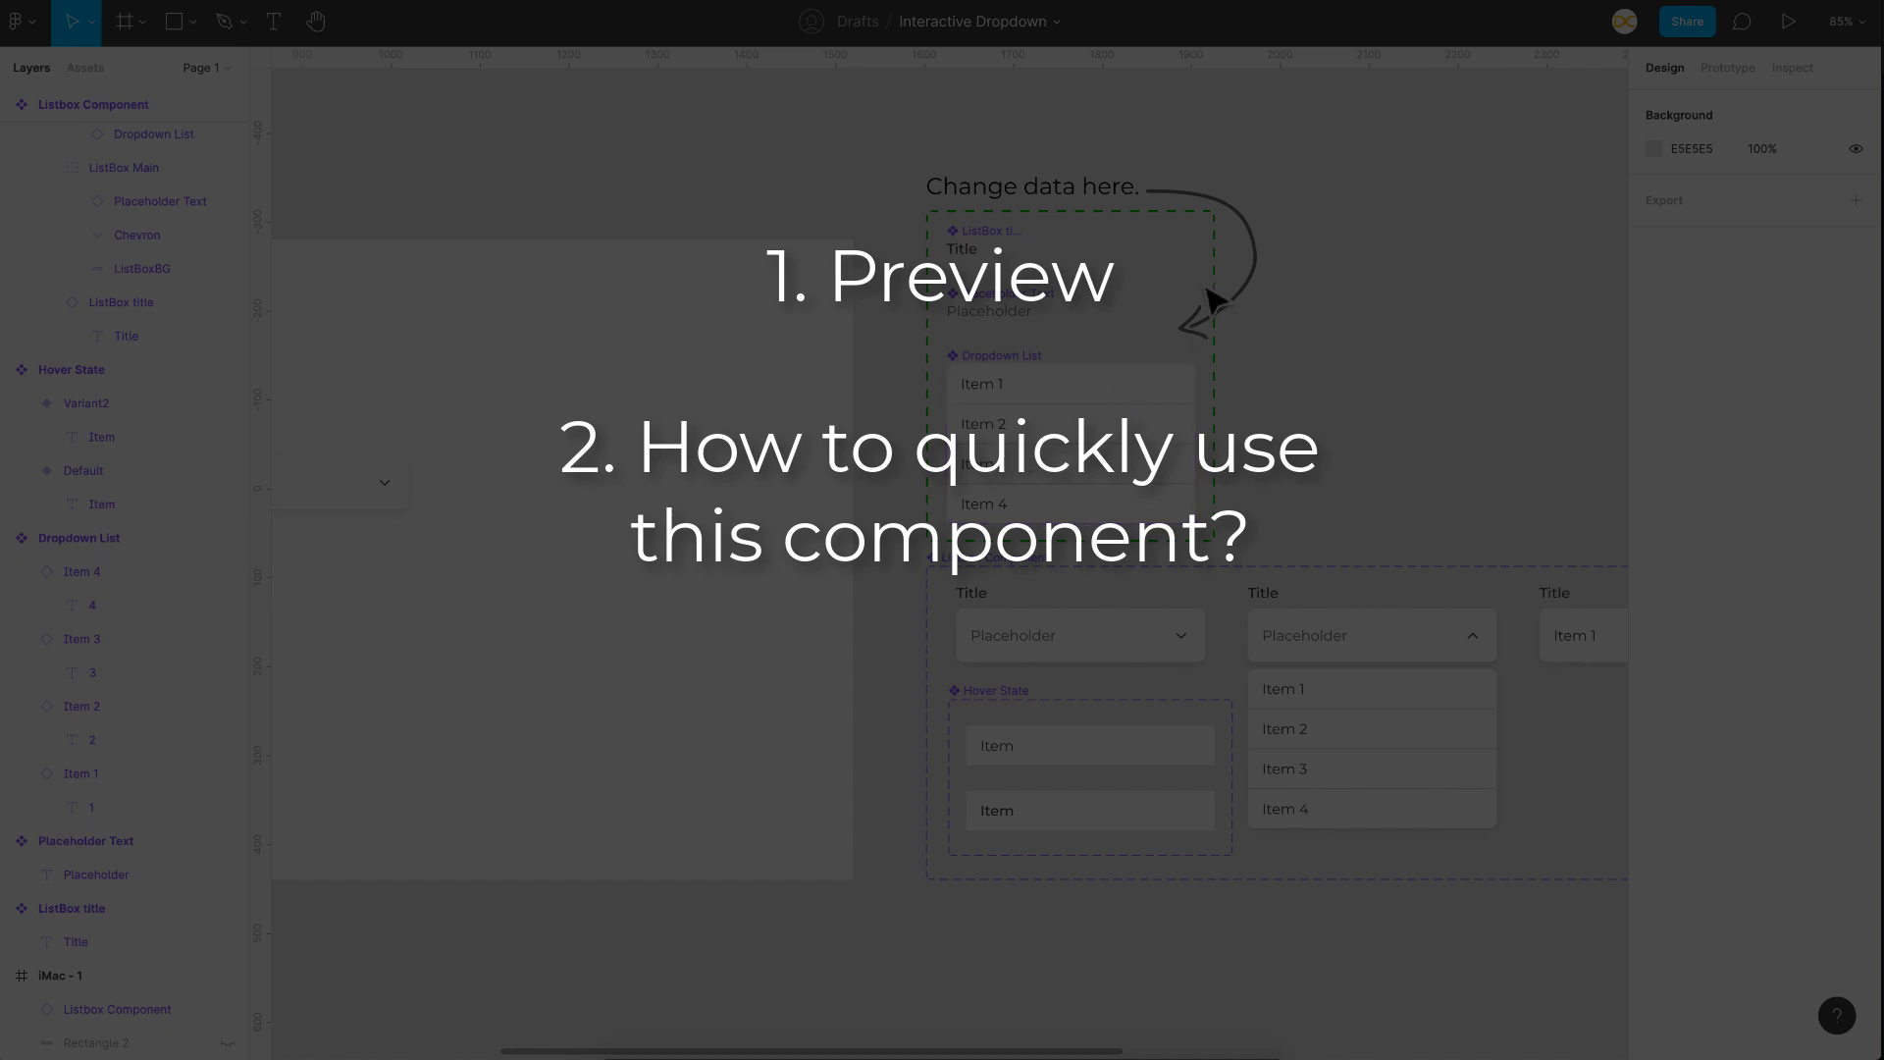
scroll(1142, 371, "right", 1)
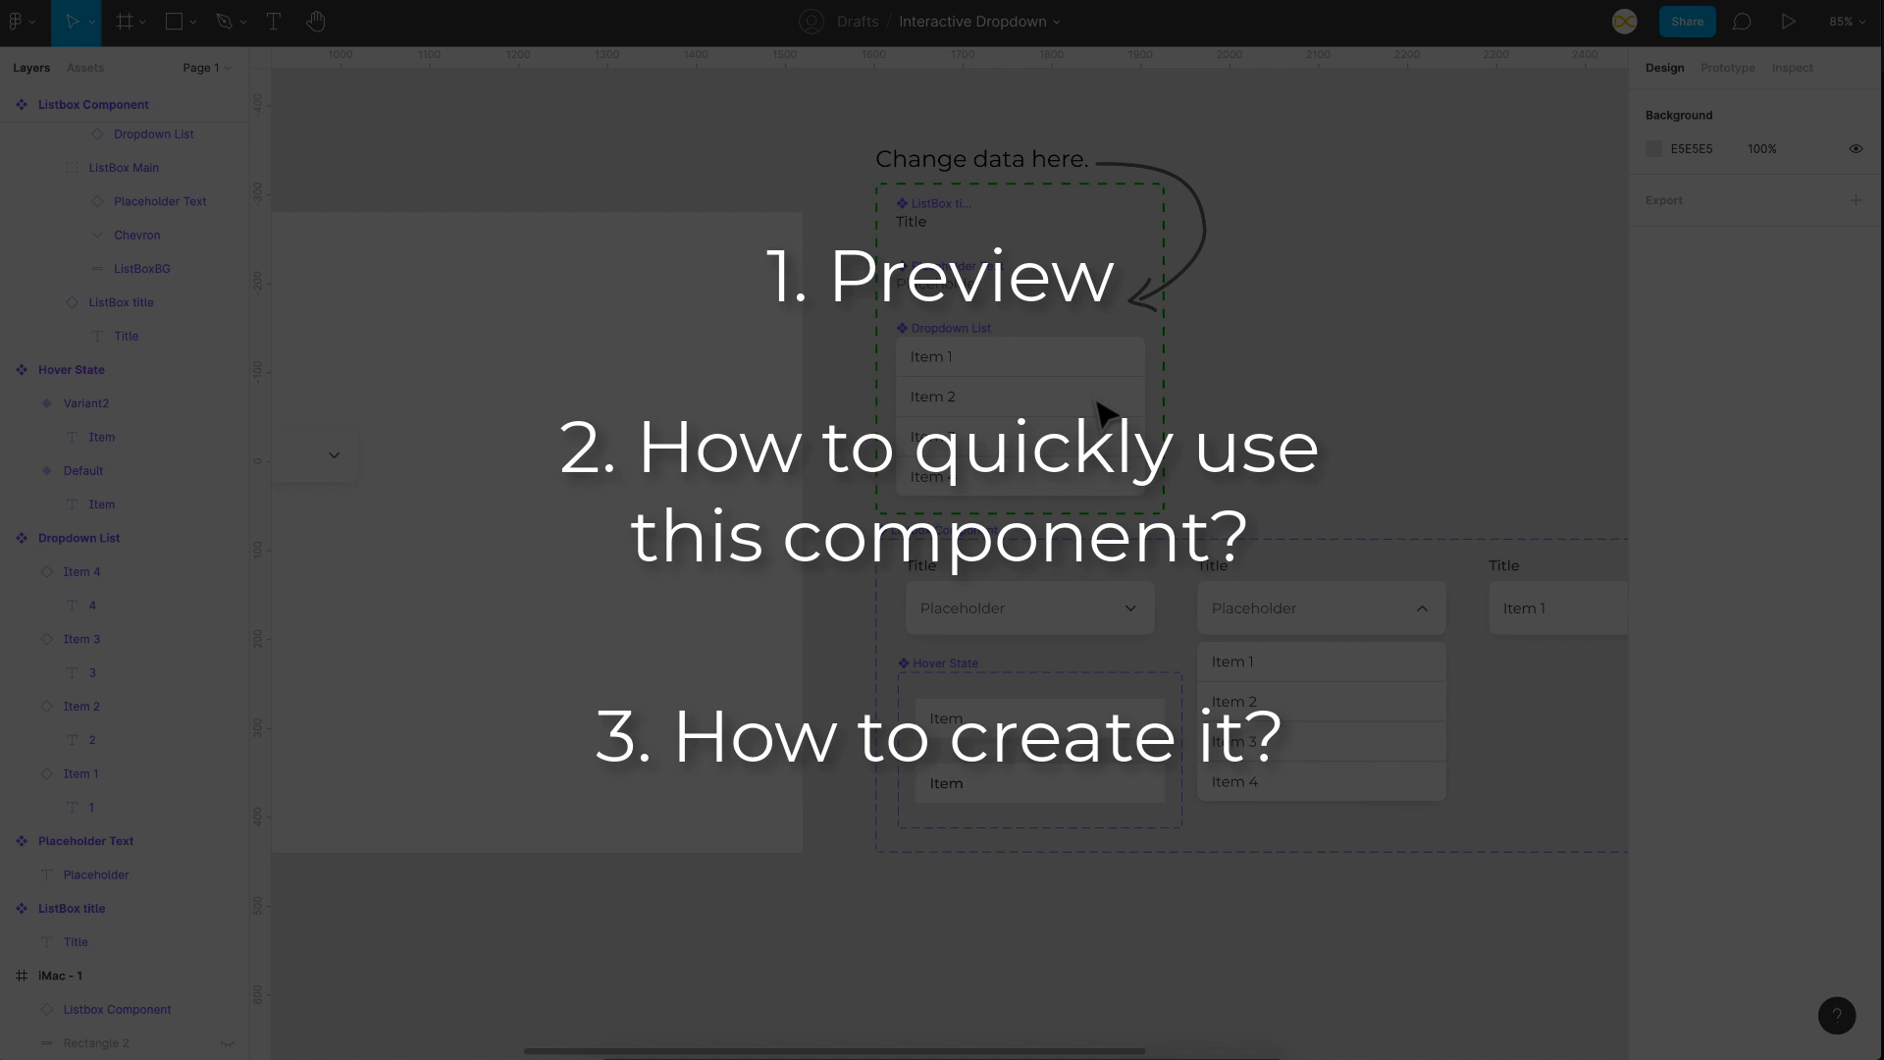
scroll(1104, 412, "down", 1)
scroll(1104, 412, "right", 1)
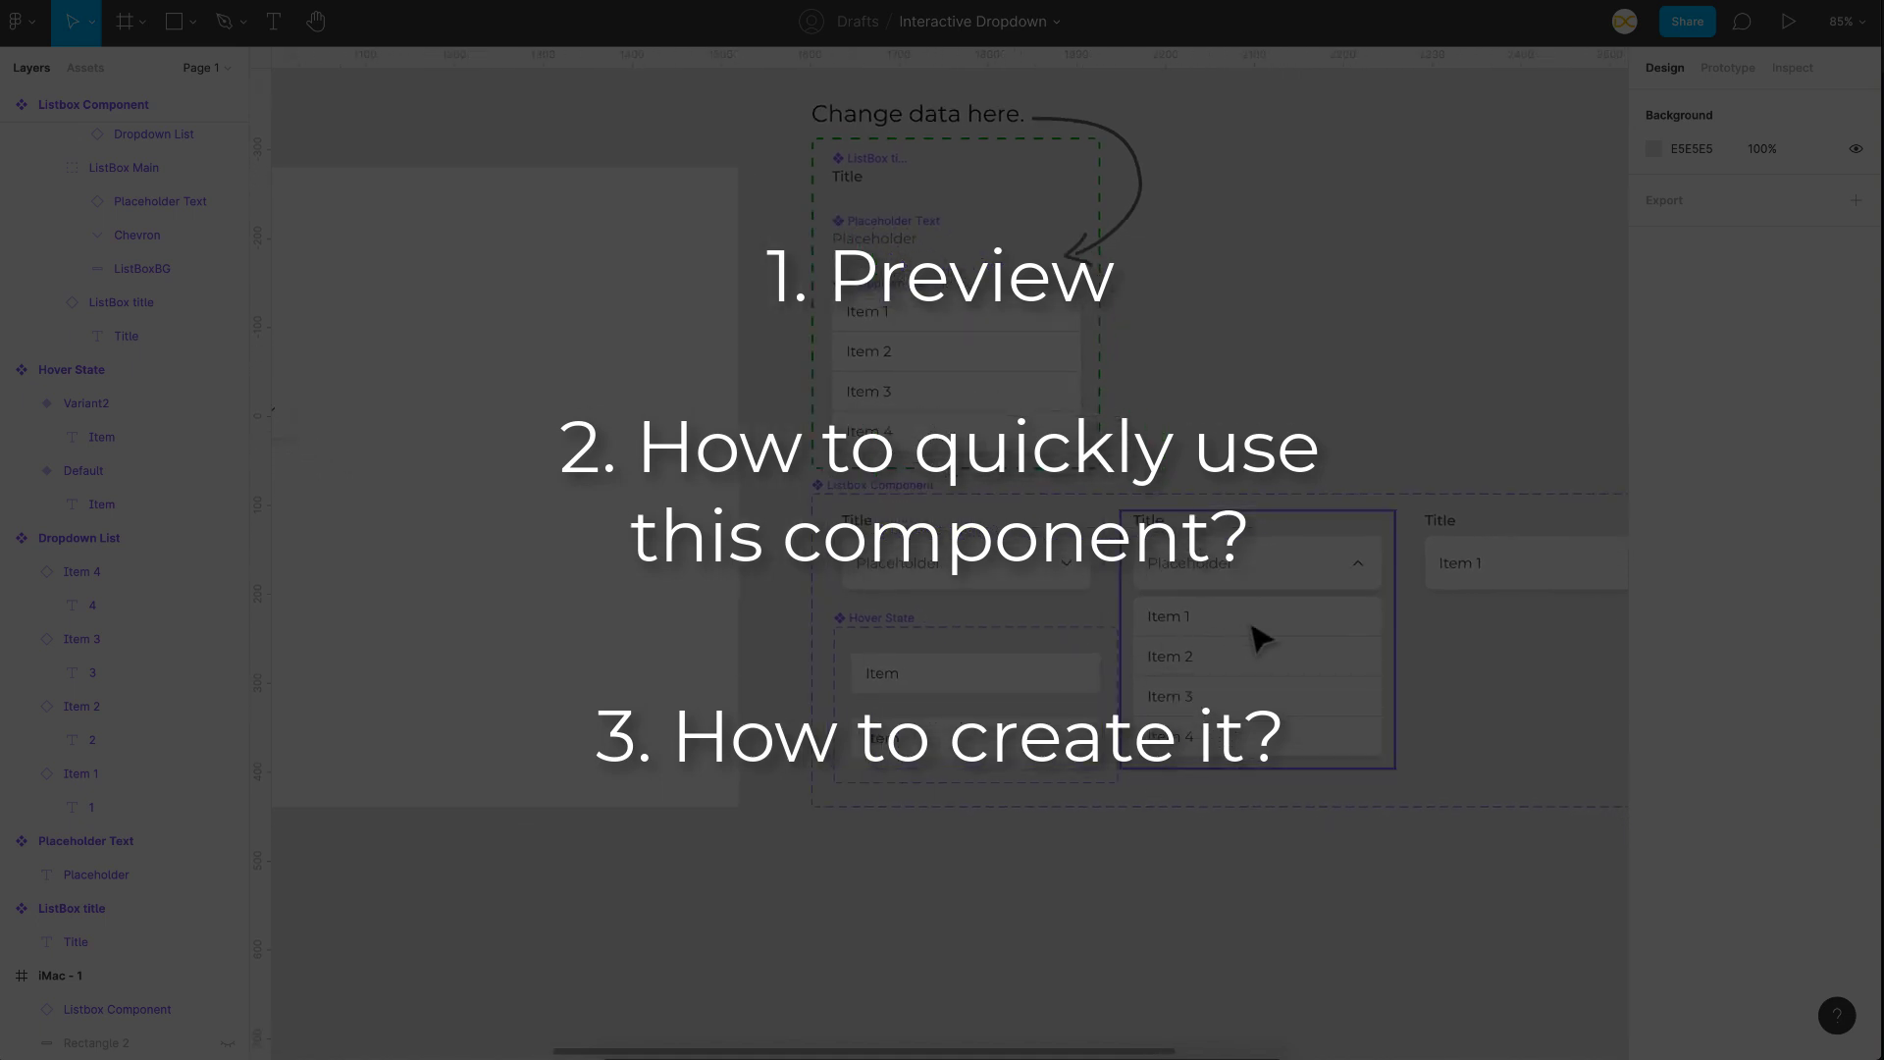
scroll(1259, 638, "right", 1)
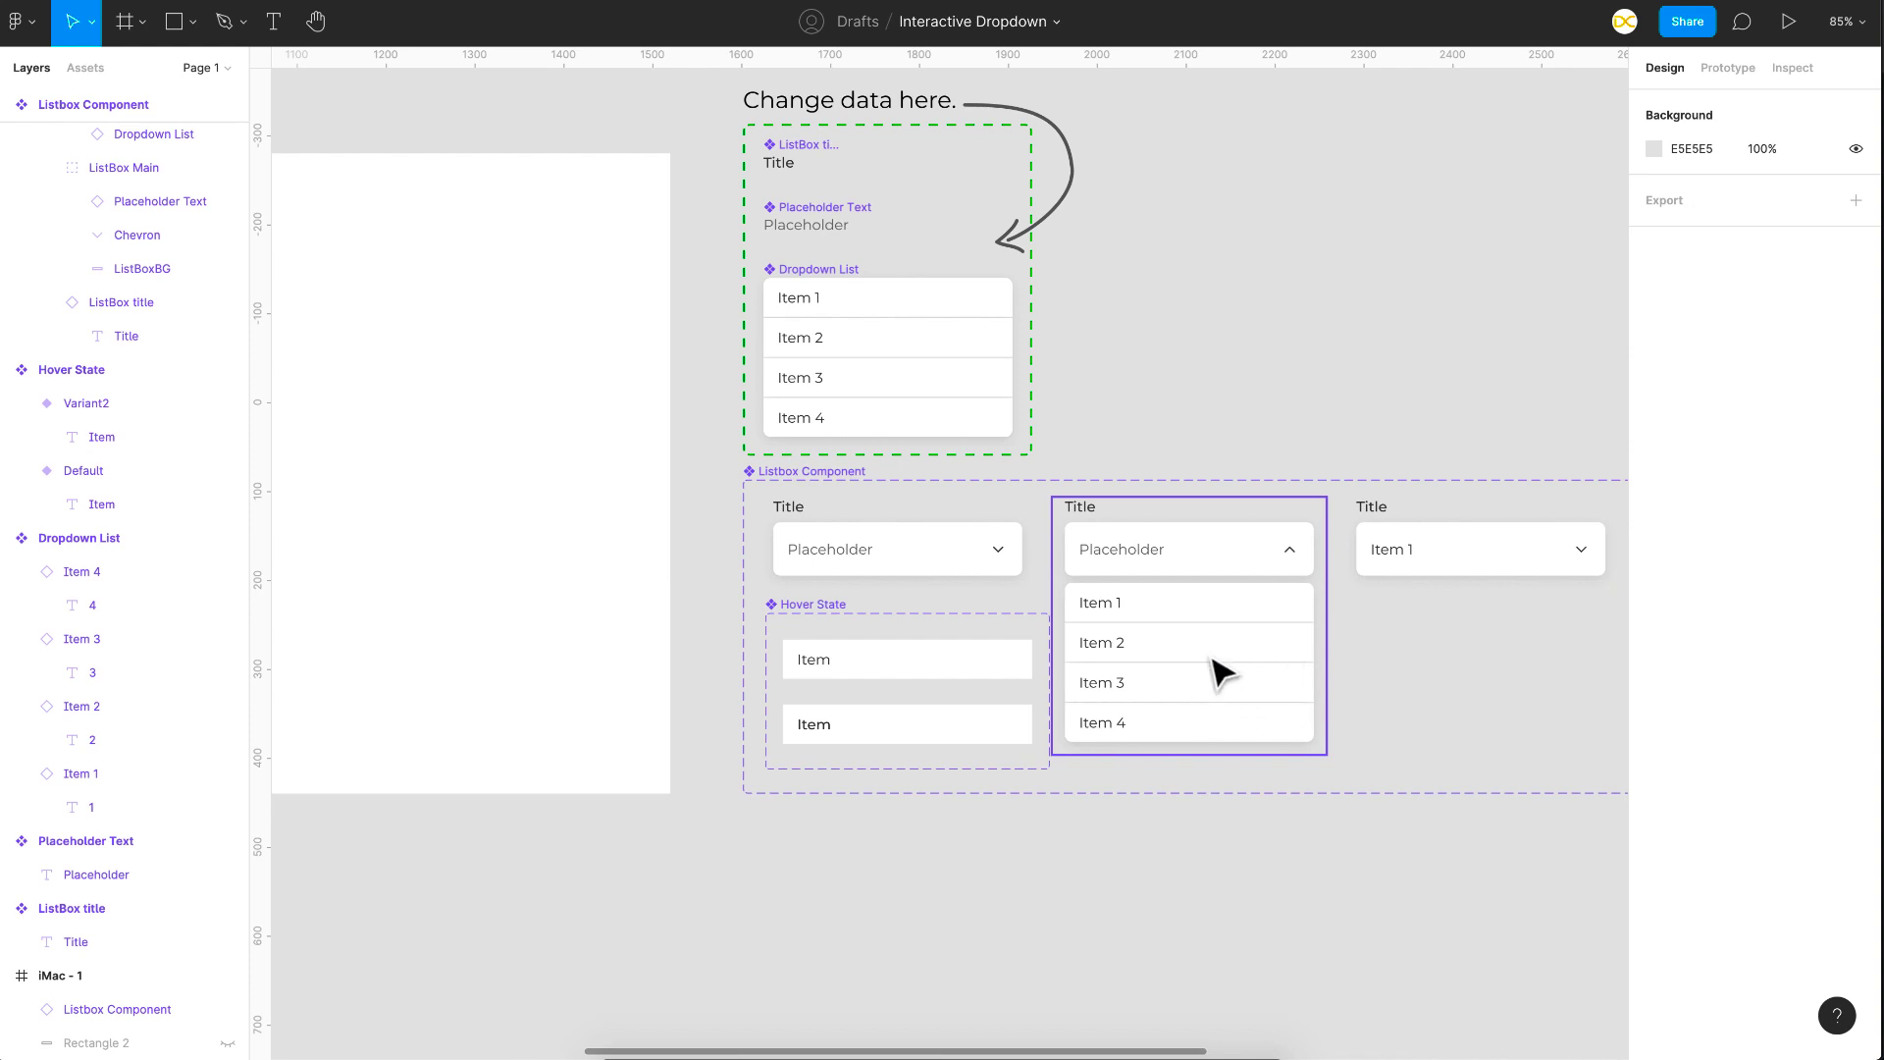
scroll(1214, 670, "left", 10)
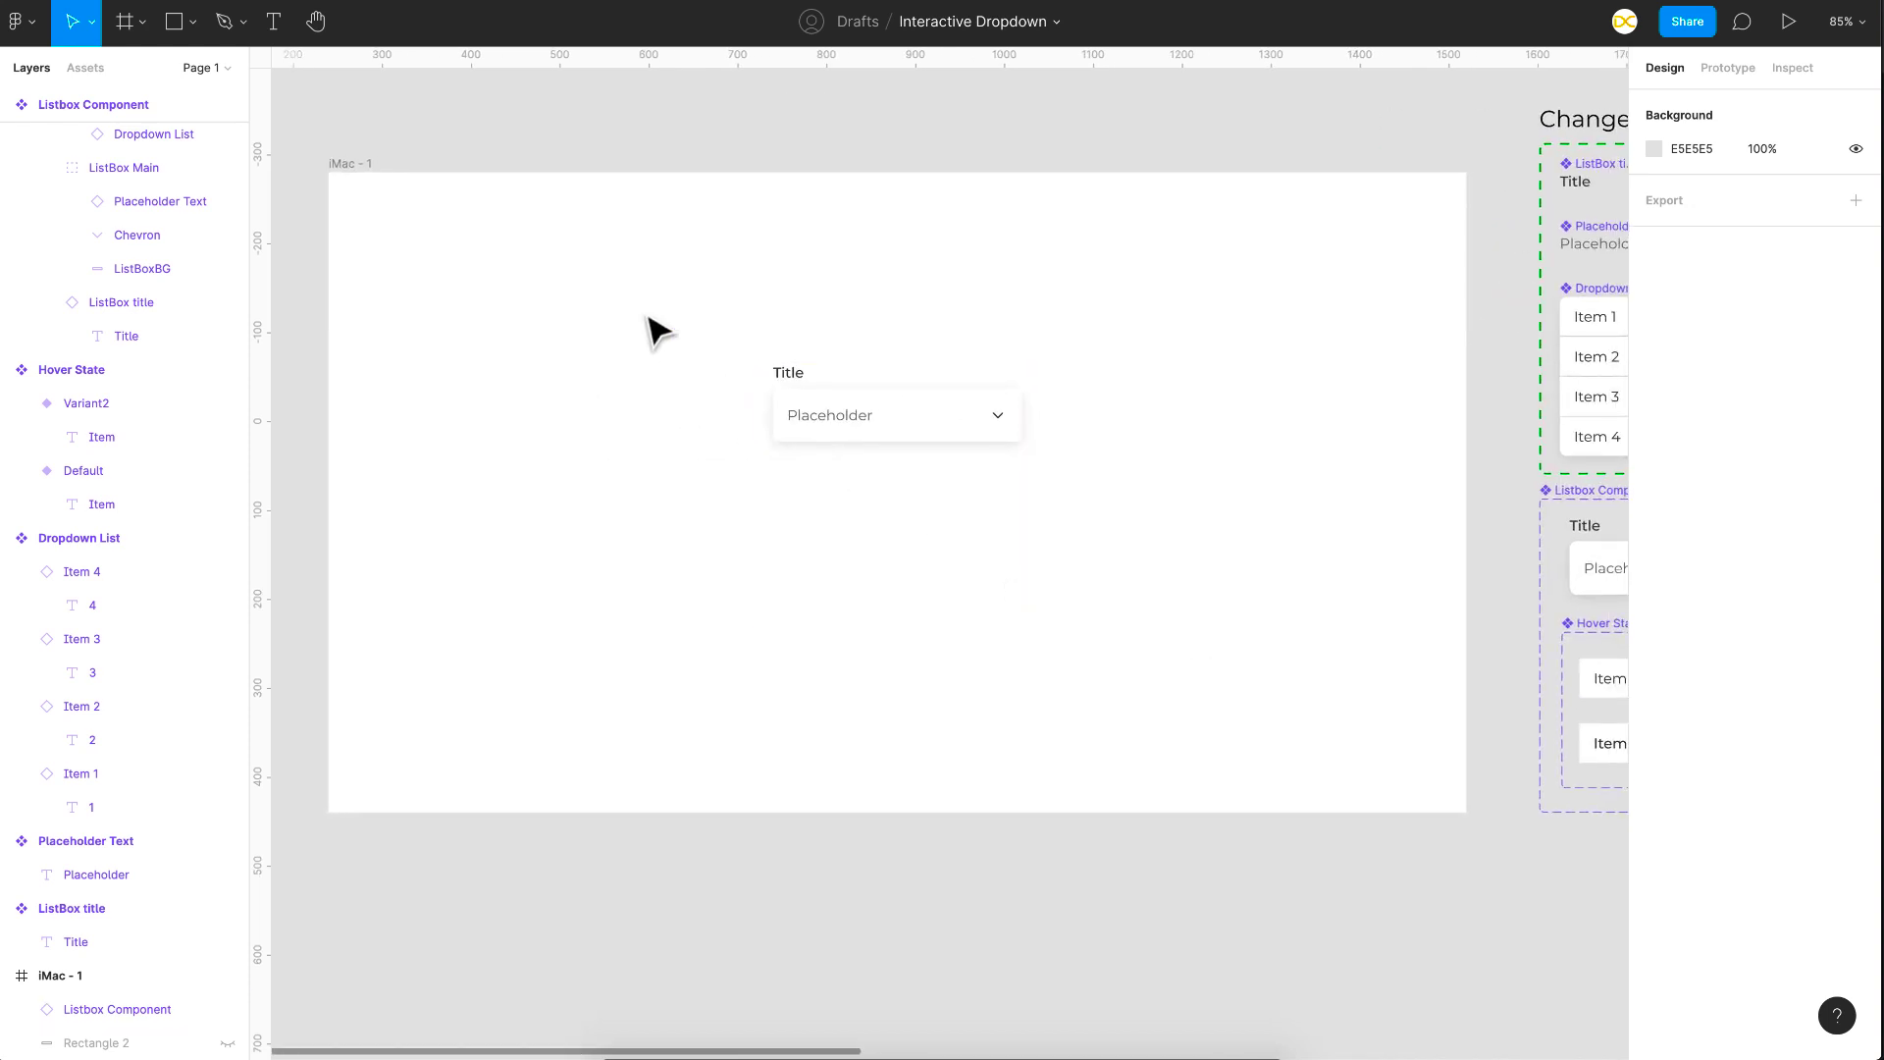
left_click(358, 176)
left_click(1777, 27)
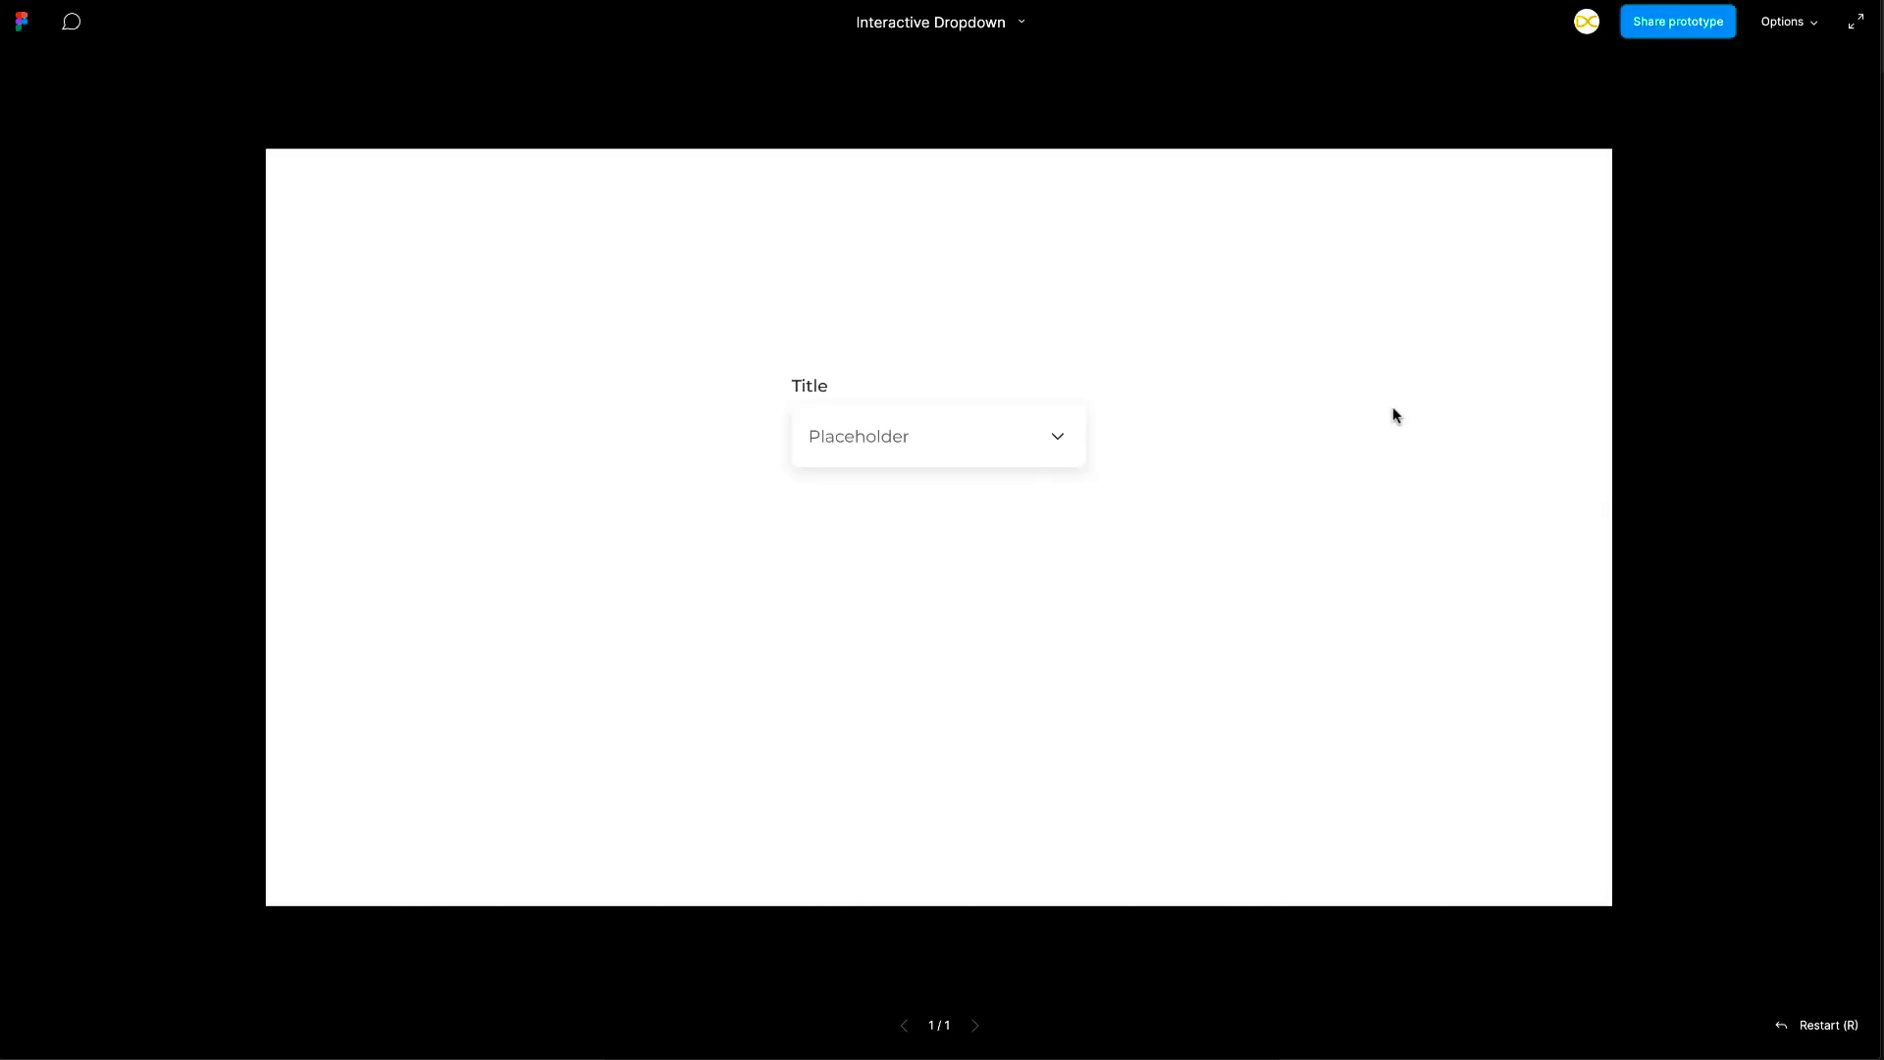
In the preview dropdown, choose Item 2, Item 3, Item 4, then Item 2 again, and exit the preview
left_click(1057, 438)
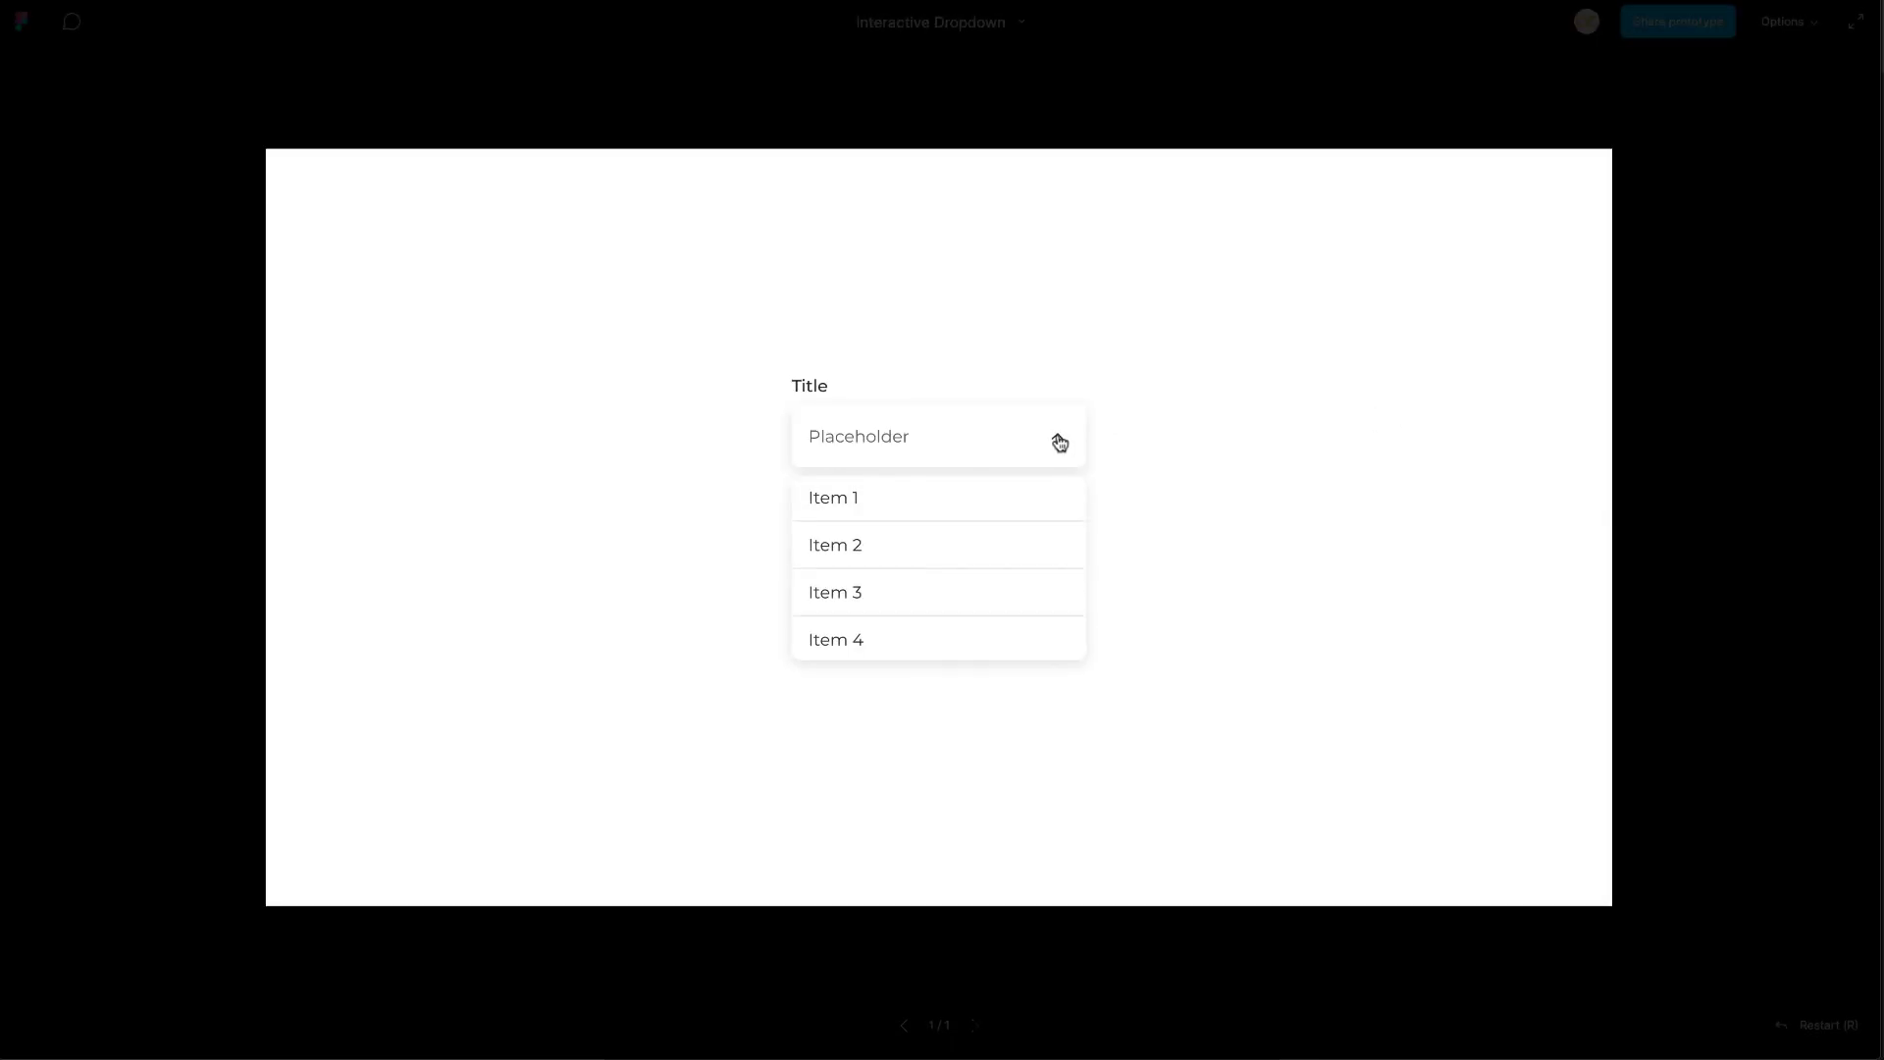
left_click(961, 448)
left_click(961, 448)
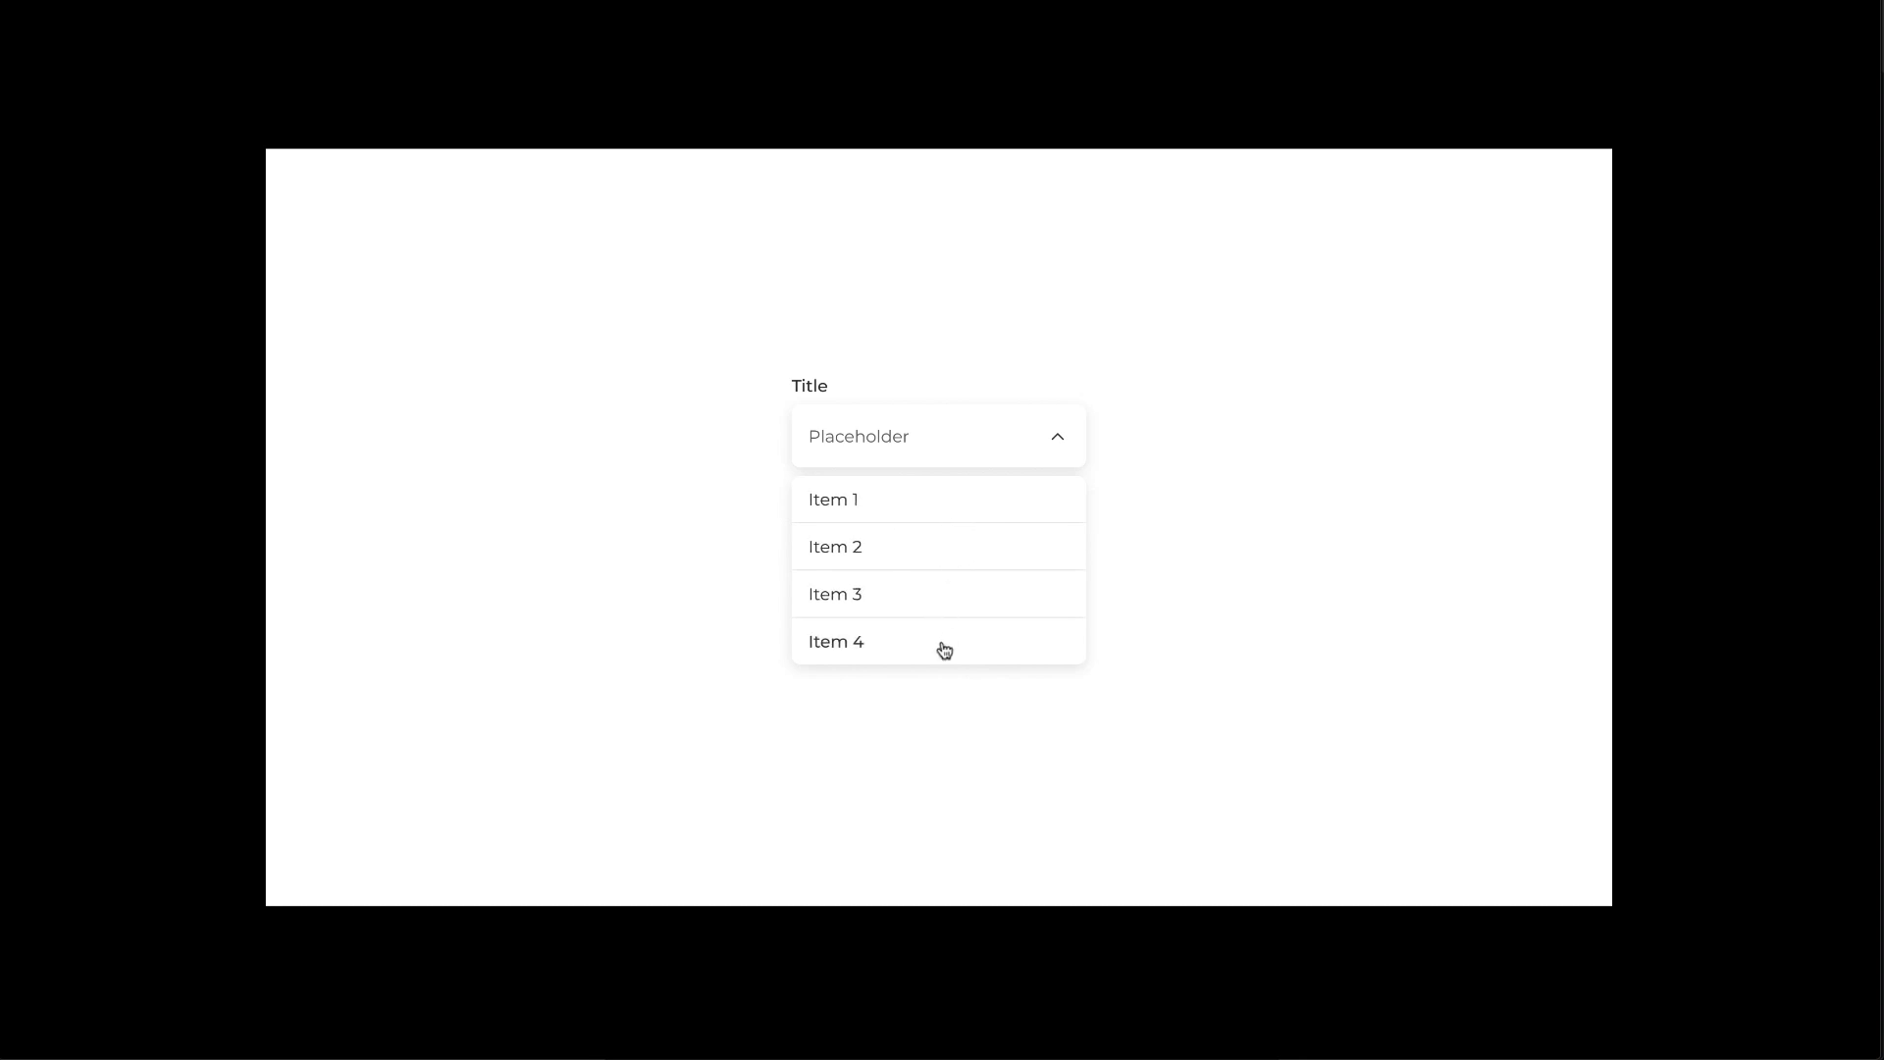
left_click(917, 546)
left_click(957, 462)
left_click(912, 604)
left_click(947, 455)
left_click(911, 644)
left_click(963, 442)
left_click(883, 552)
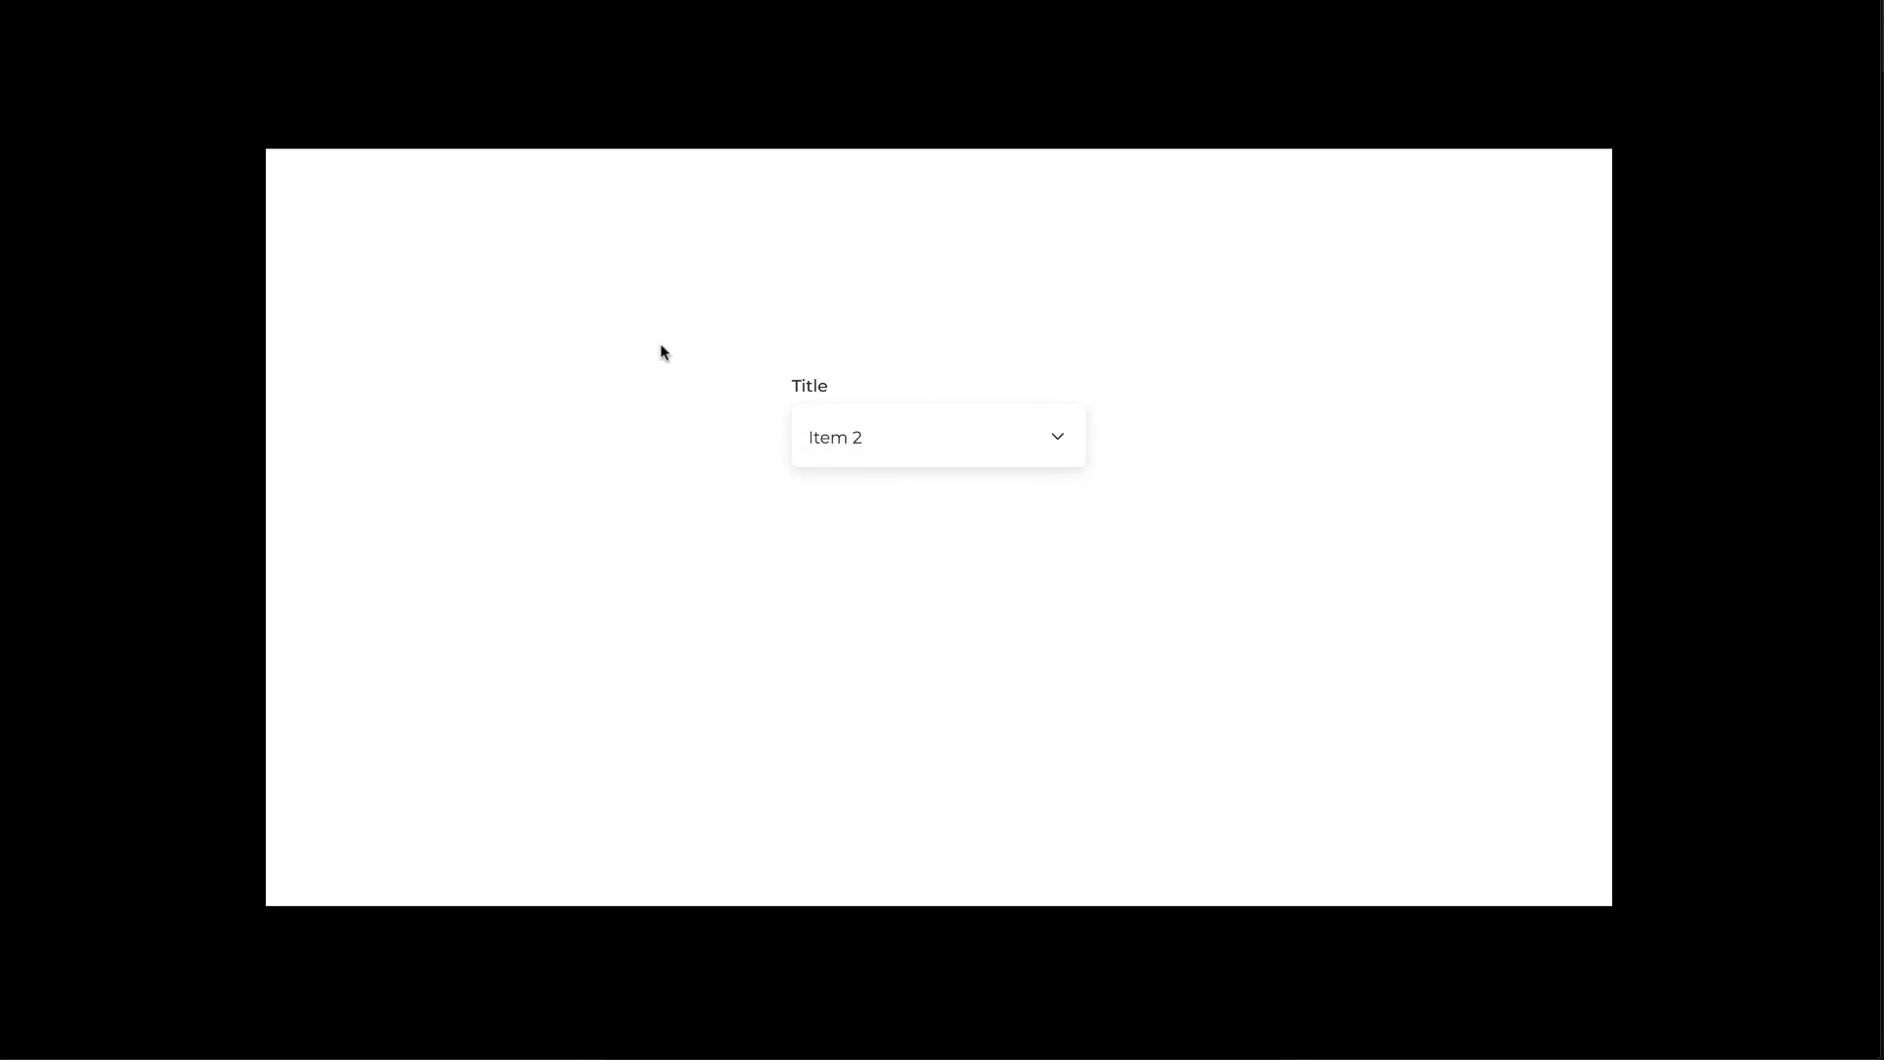
left_click(282, 8)
Rename the dropdown's title text to 'Occupation'
scroll(1003, 618, "right", 10)
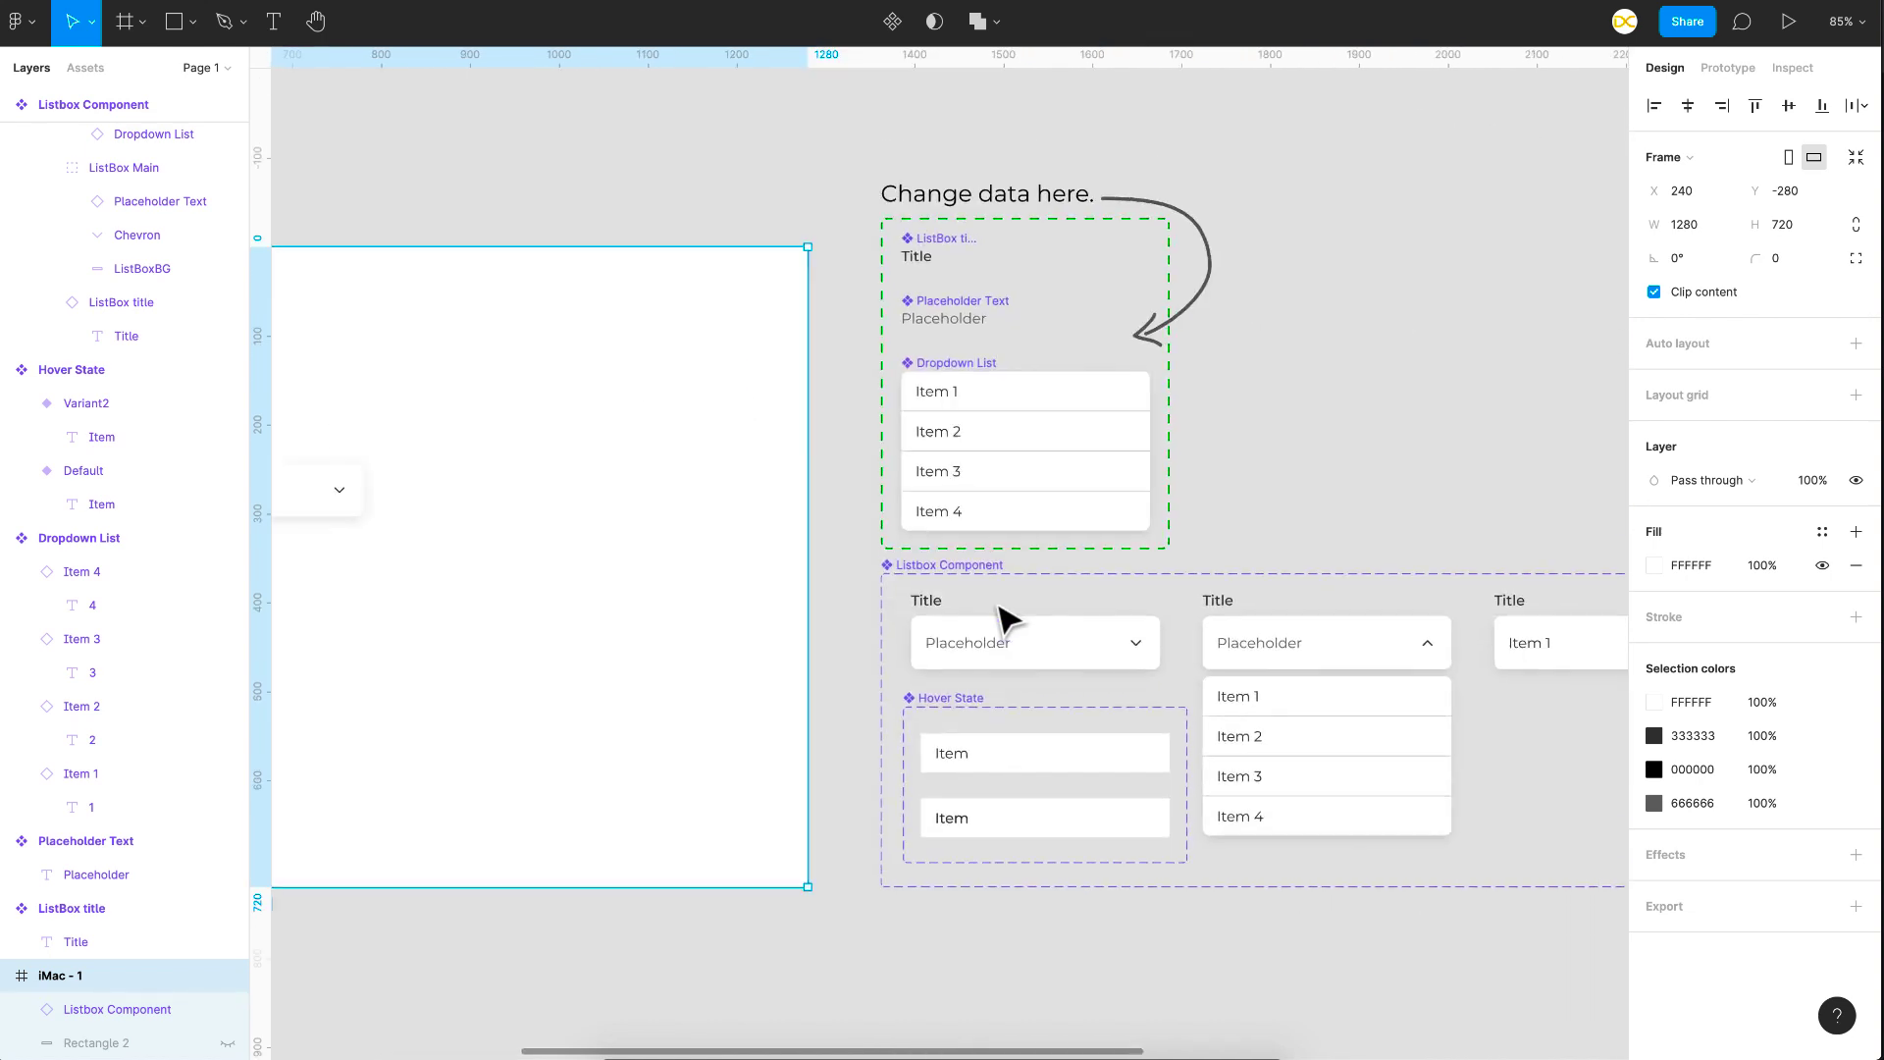
scroll(1003, 618, "up", 1)
left_click(1359, 545)
scroll(1207, 412, "up", 6)
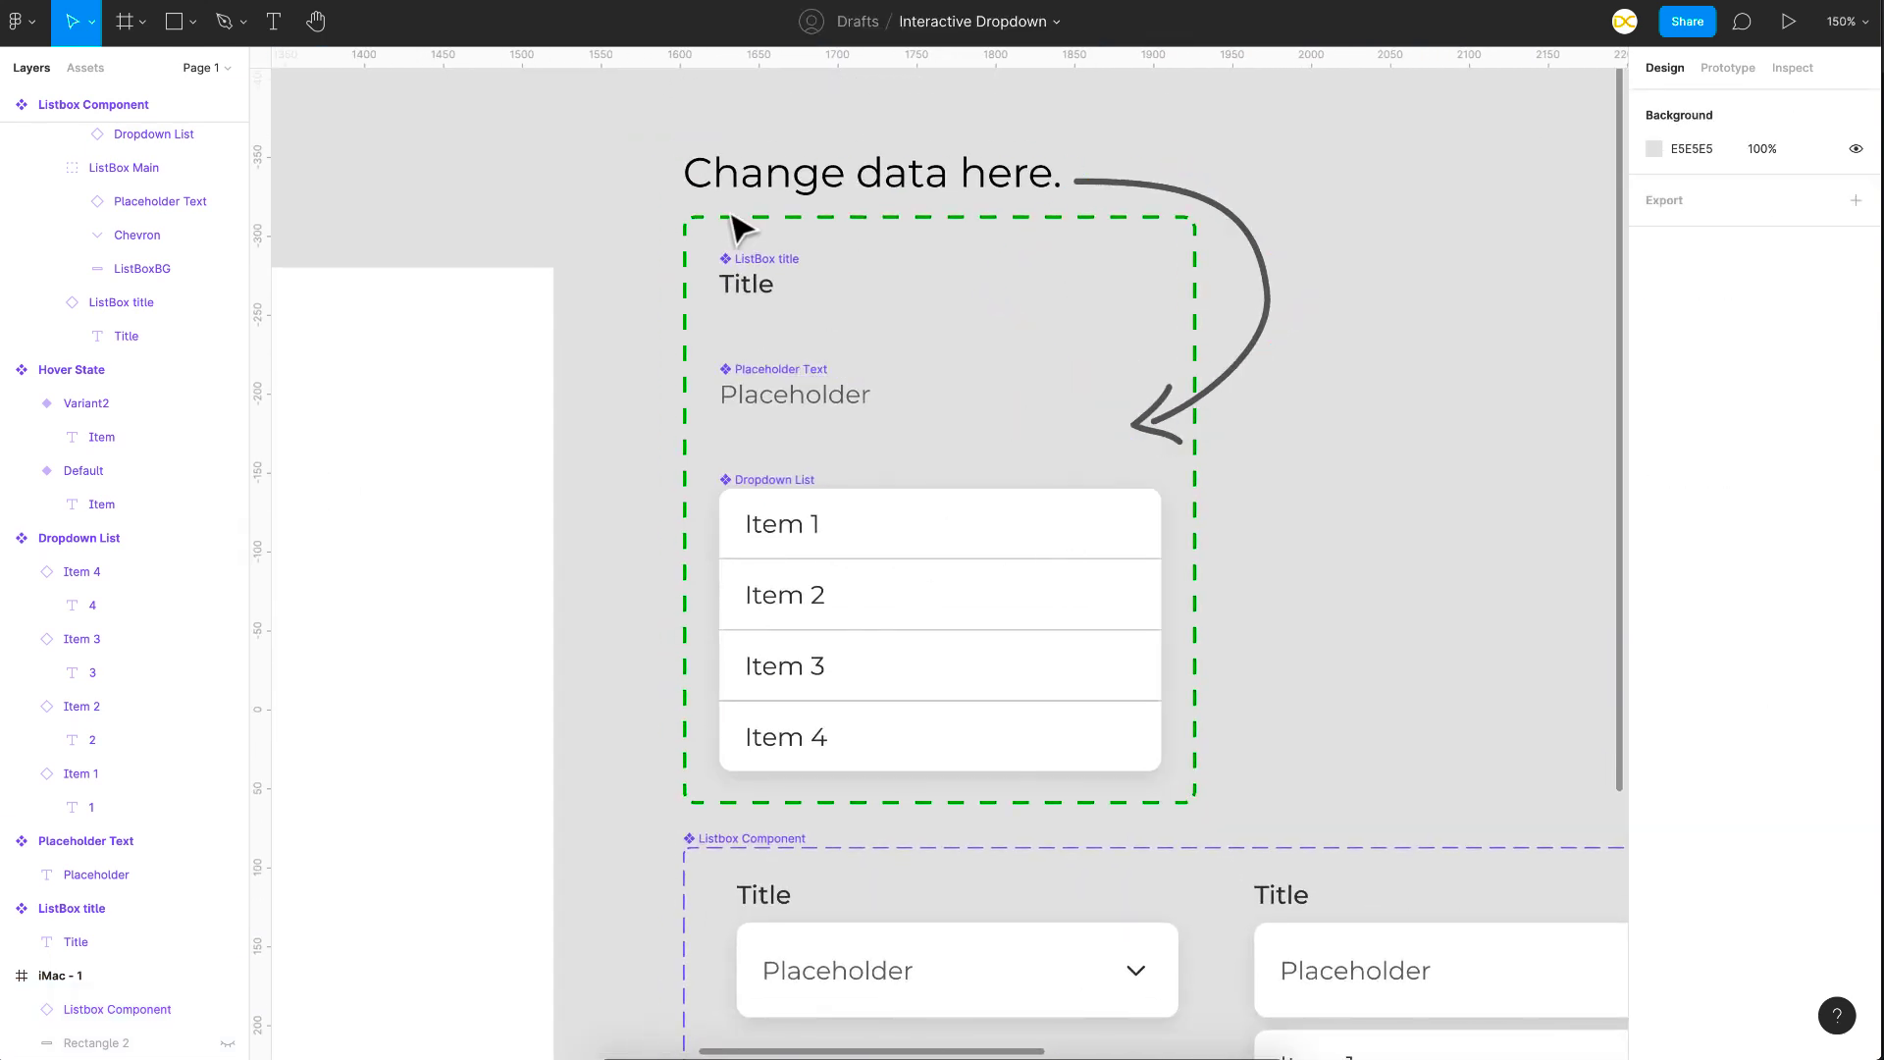
double_click(754, 294)
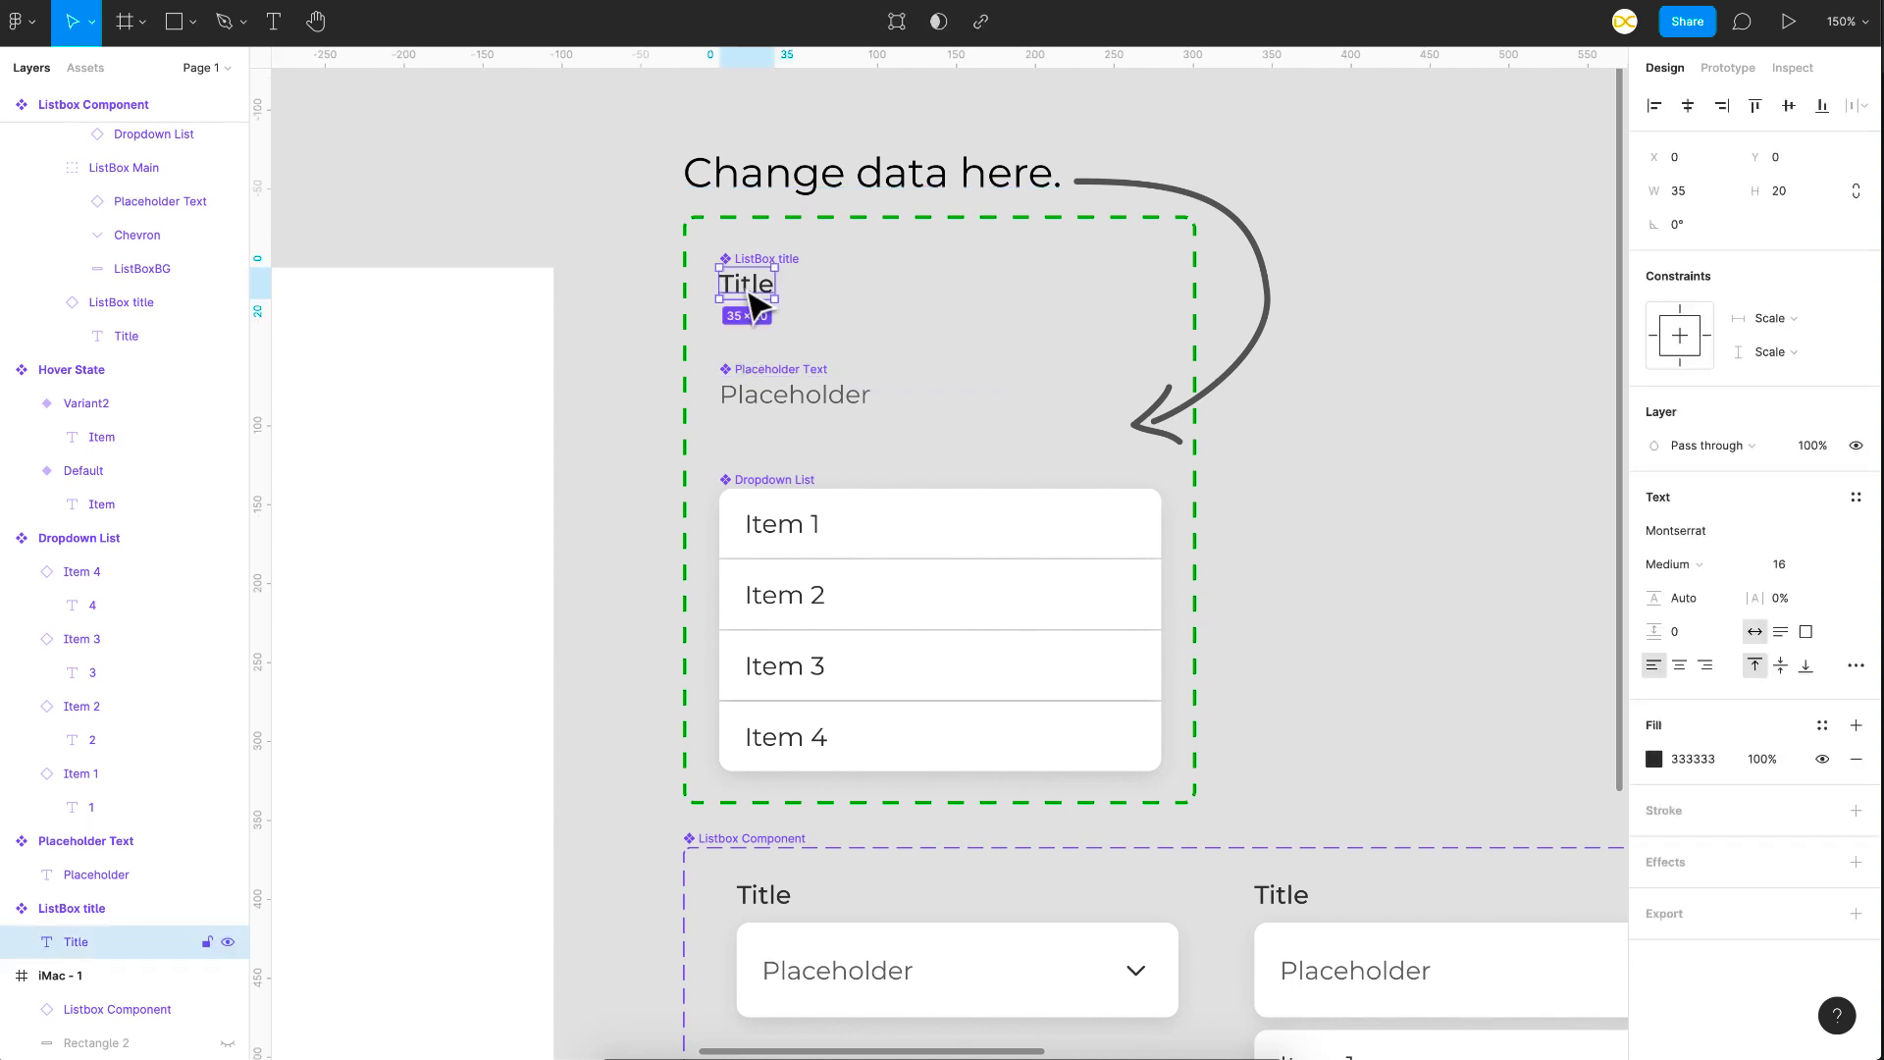
double_click(754, 294)
type("Occupation")
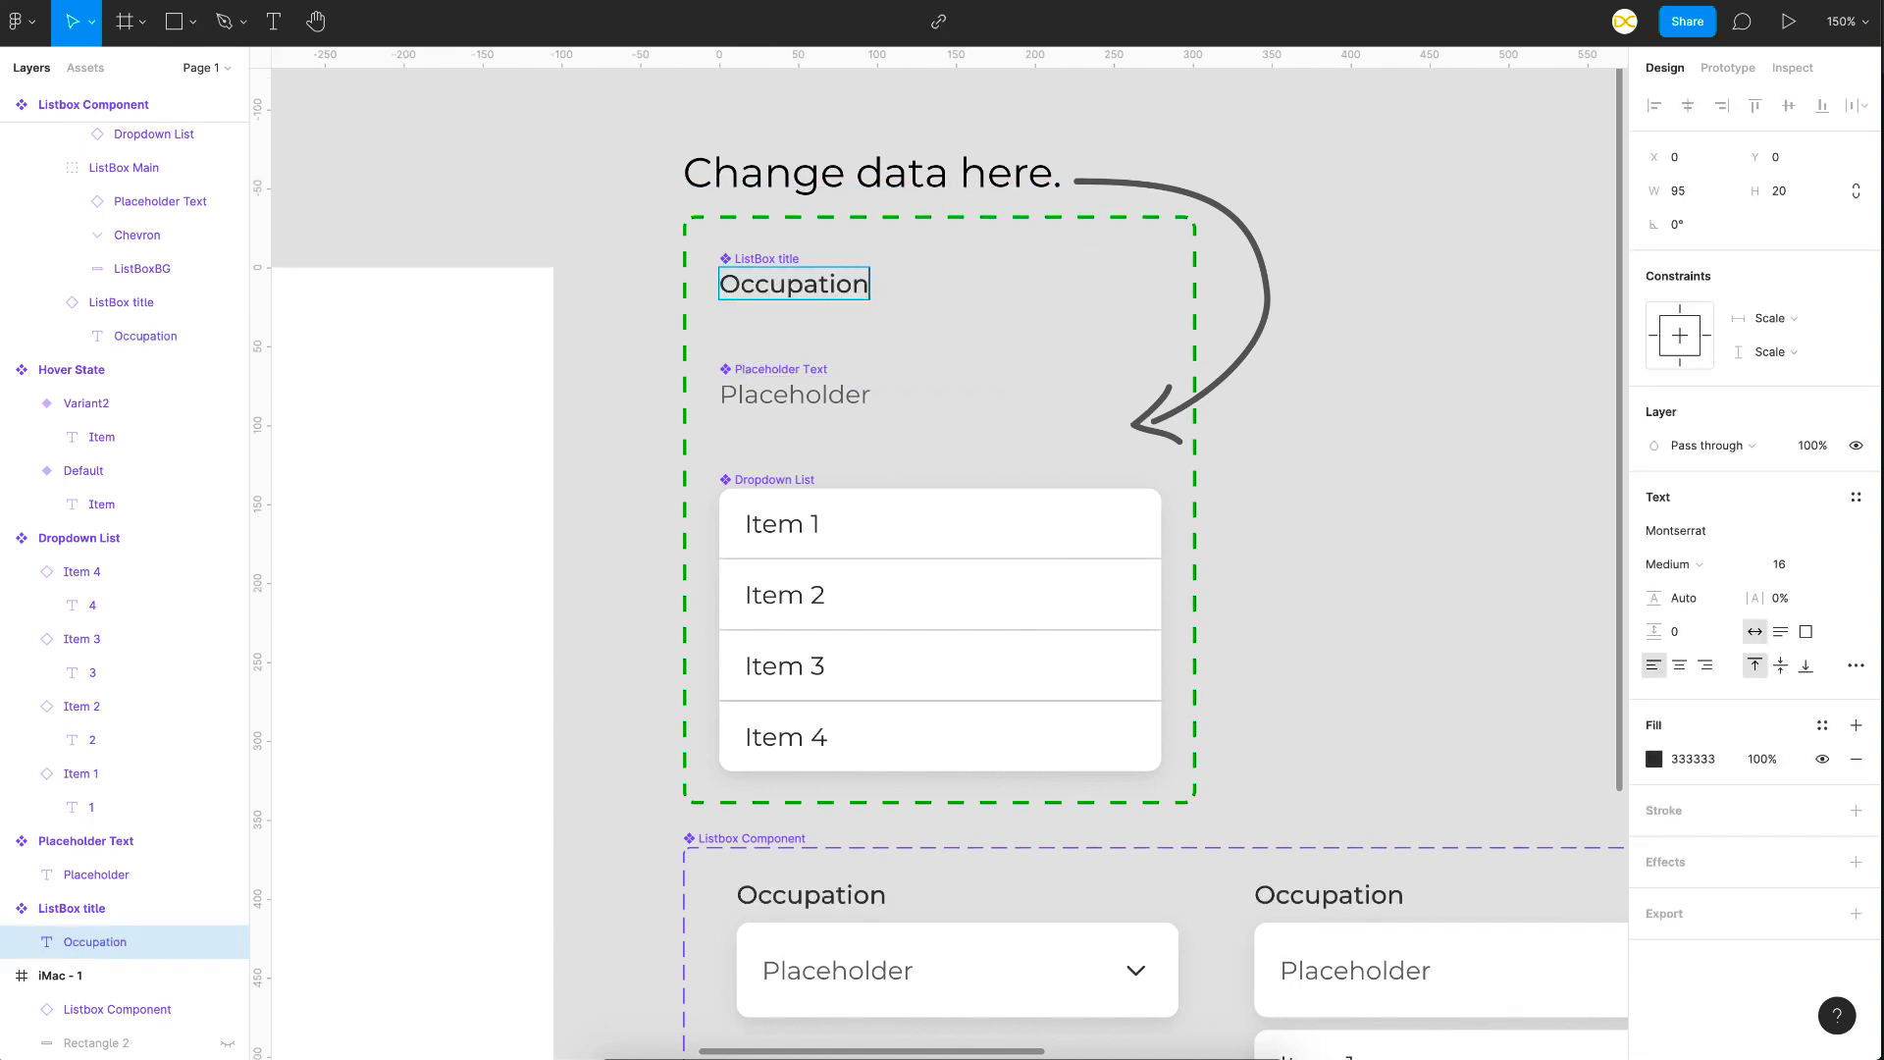
Change the placeholder to 'Select Occupation' and an item label to 'Retired'
left_click(775, 396)
double_click(775, 396)
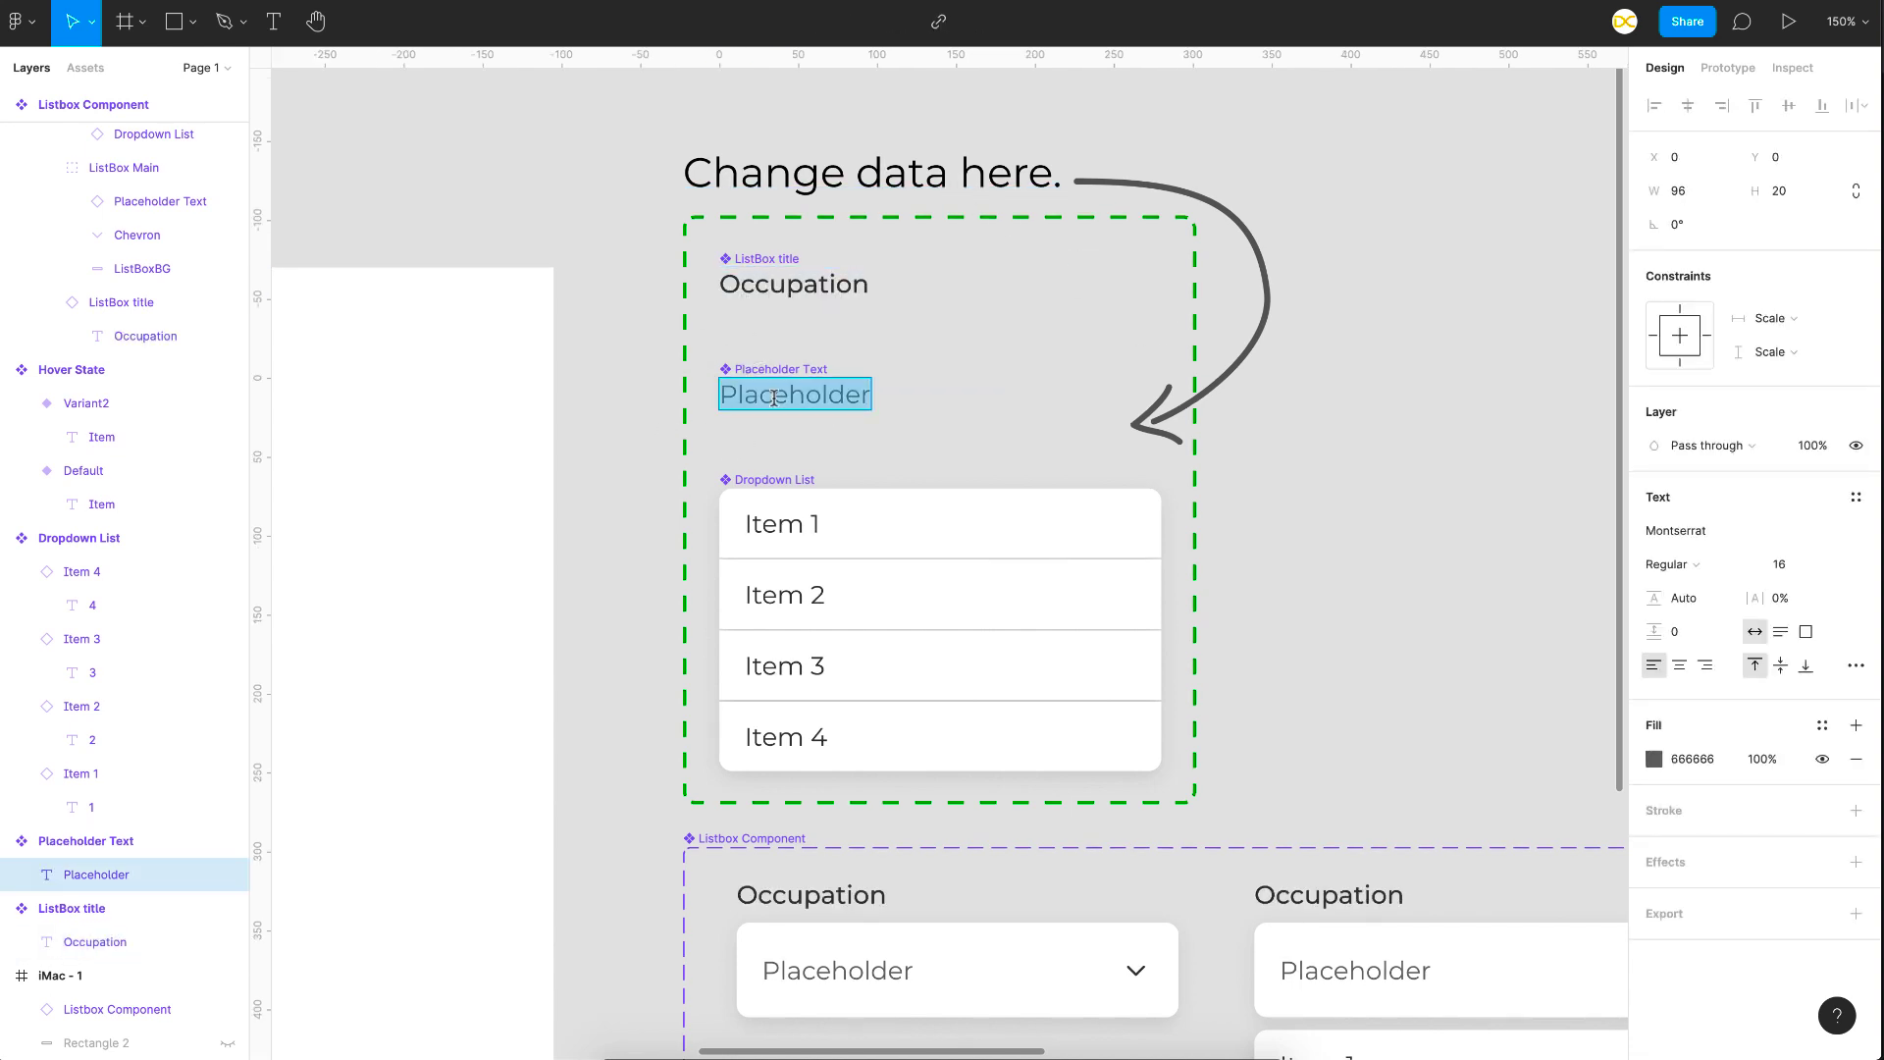
type("Select Occupation")
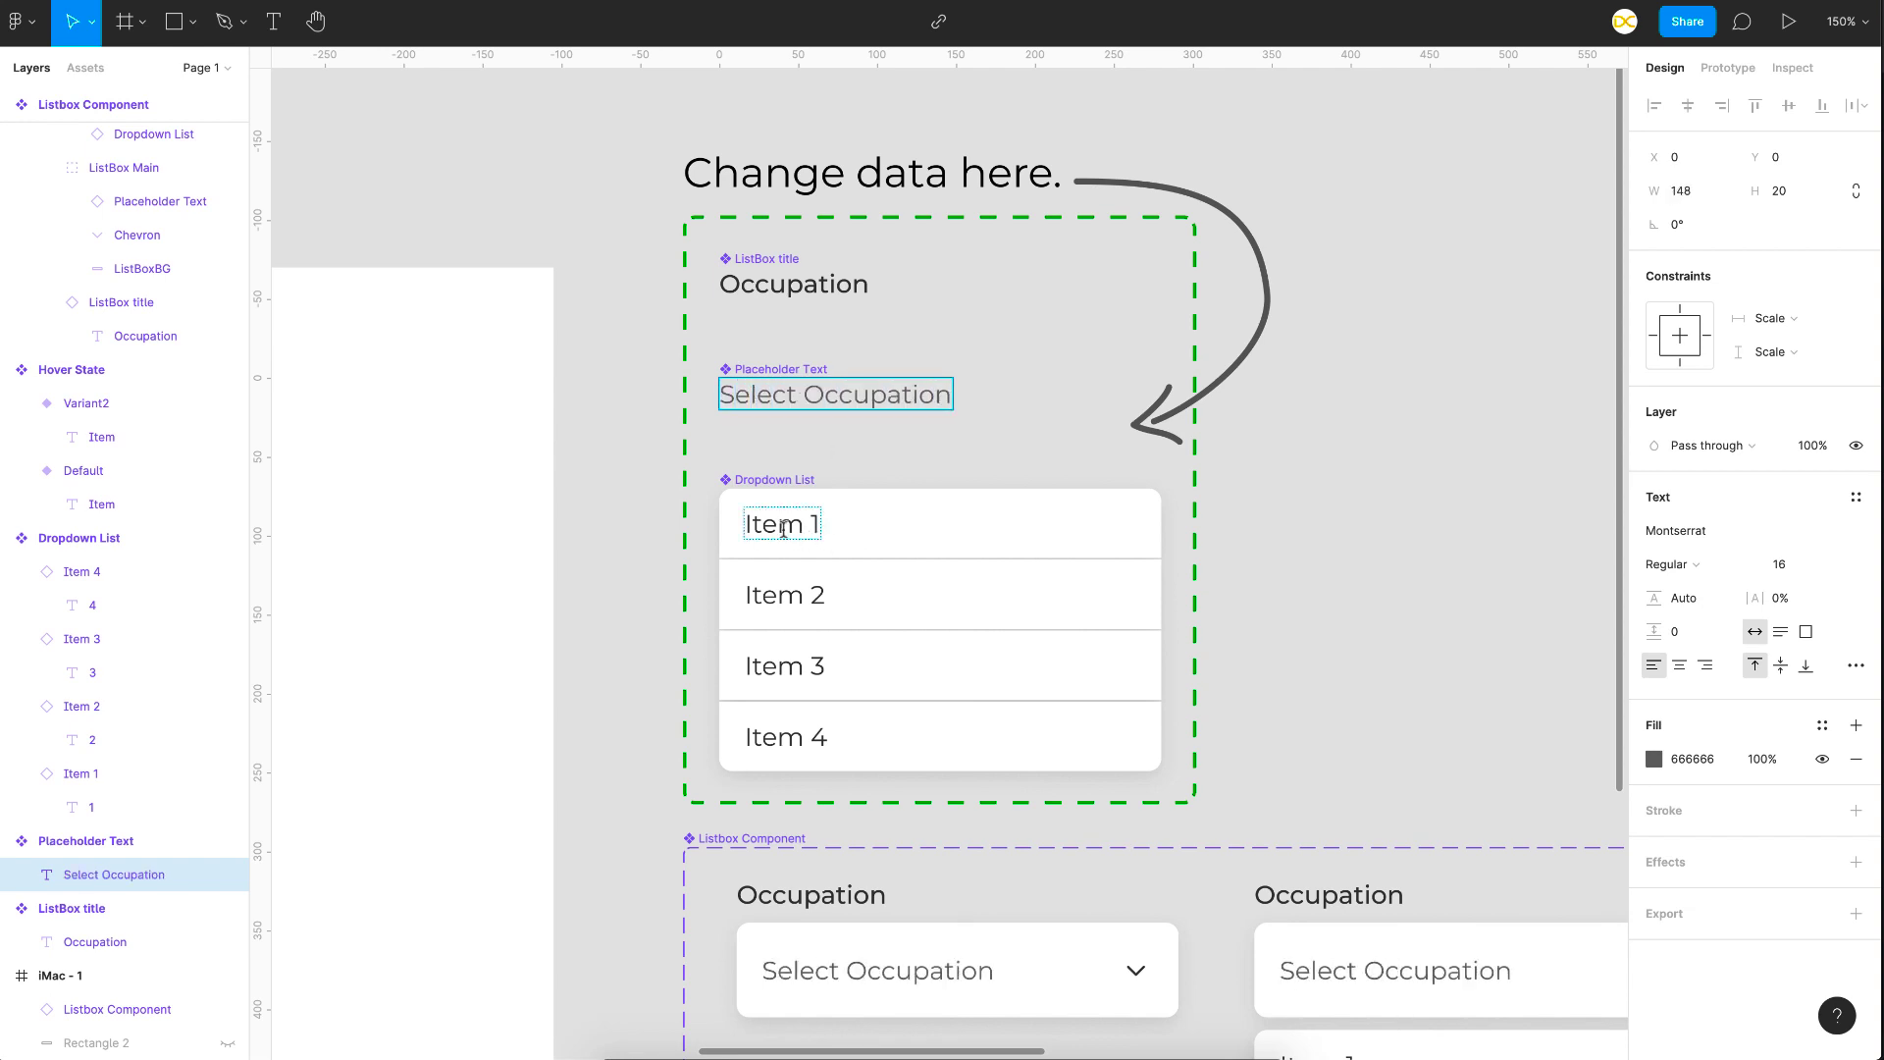
double_click(782, 528)
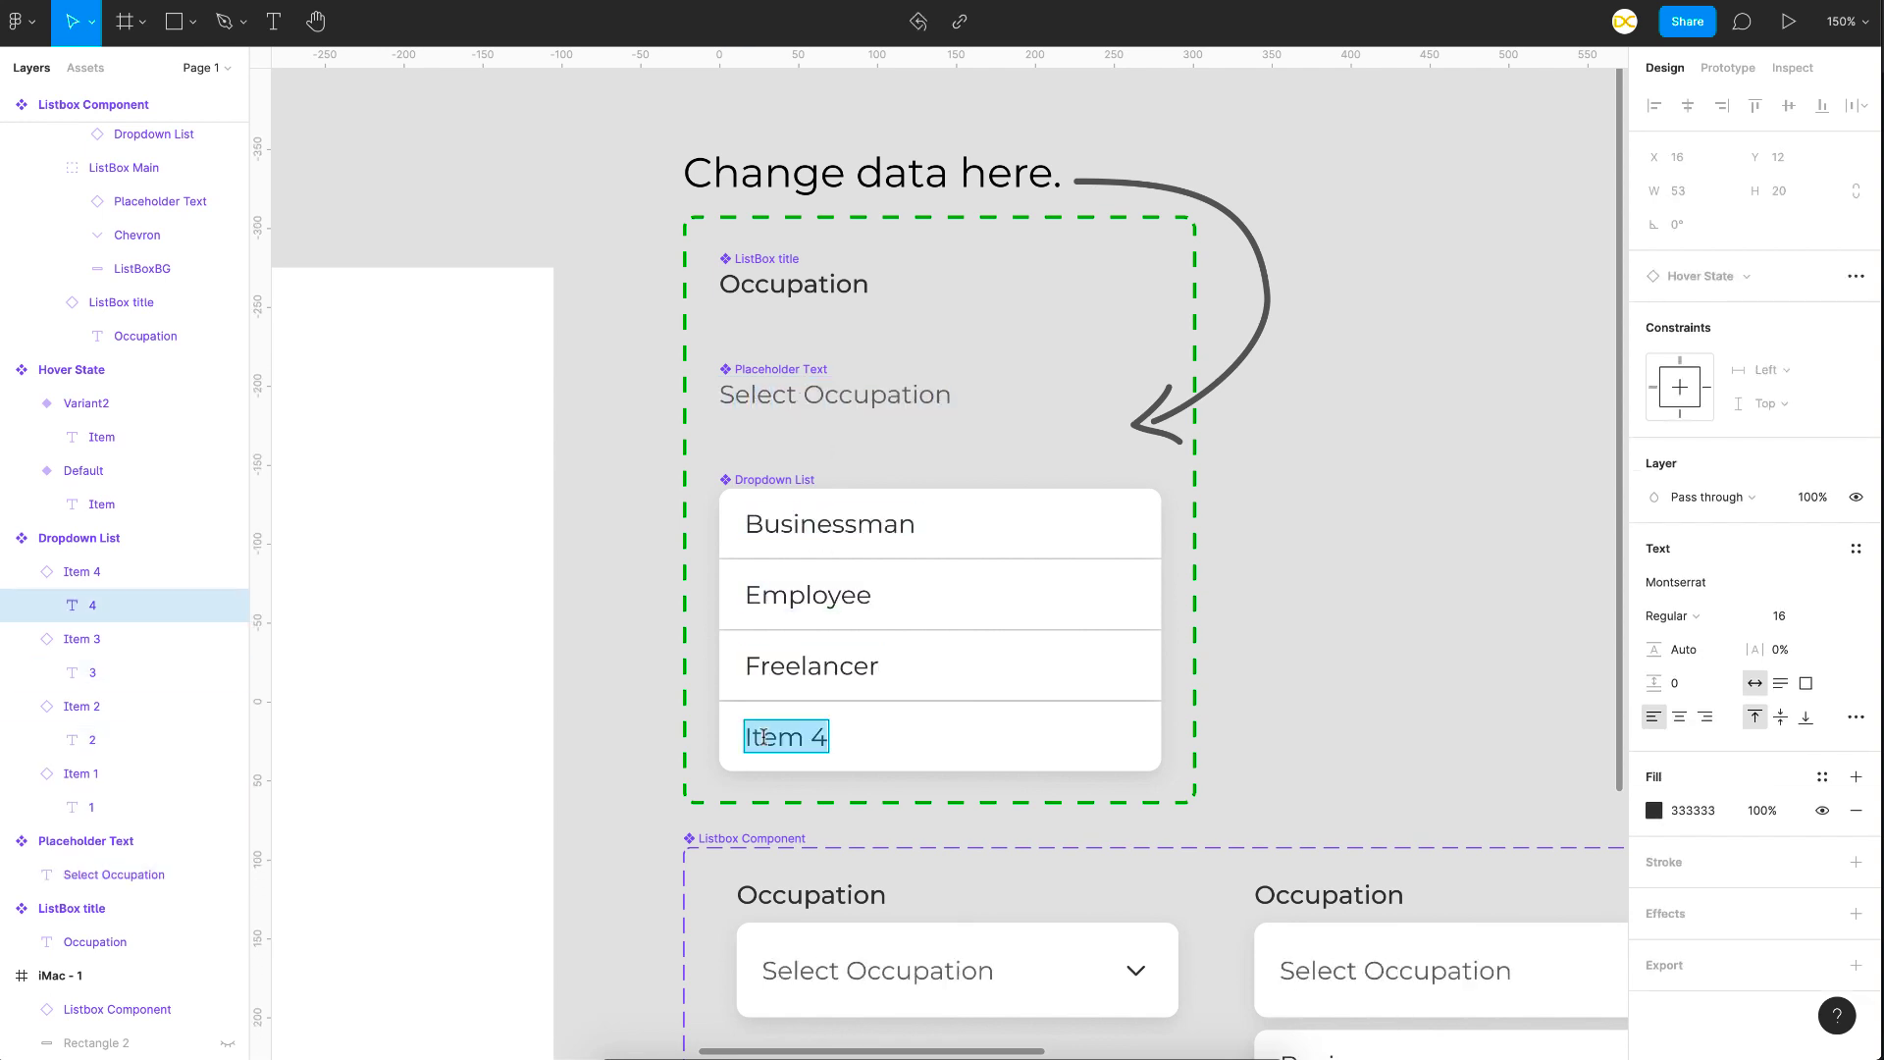
type("Retired")
left_click(1263, 547)
scroll(1263, 547, "down", 5)
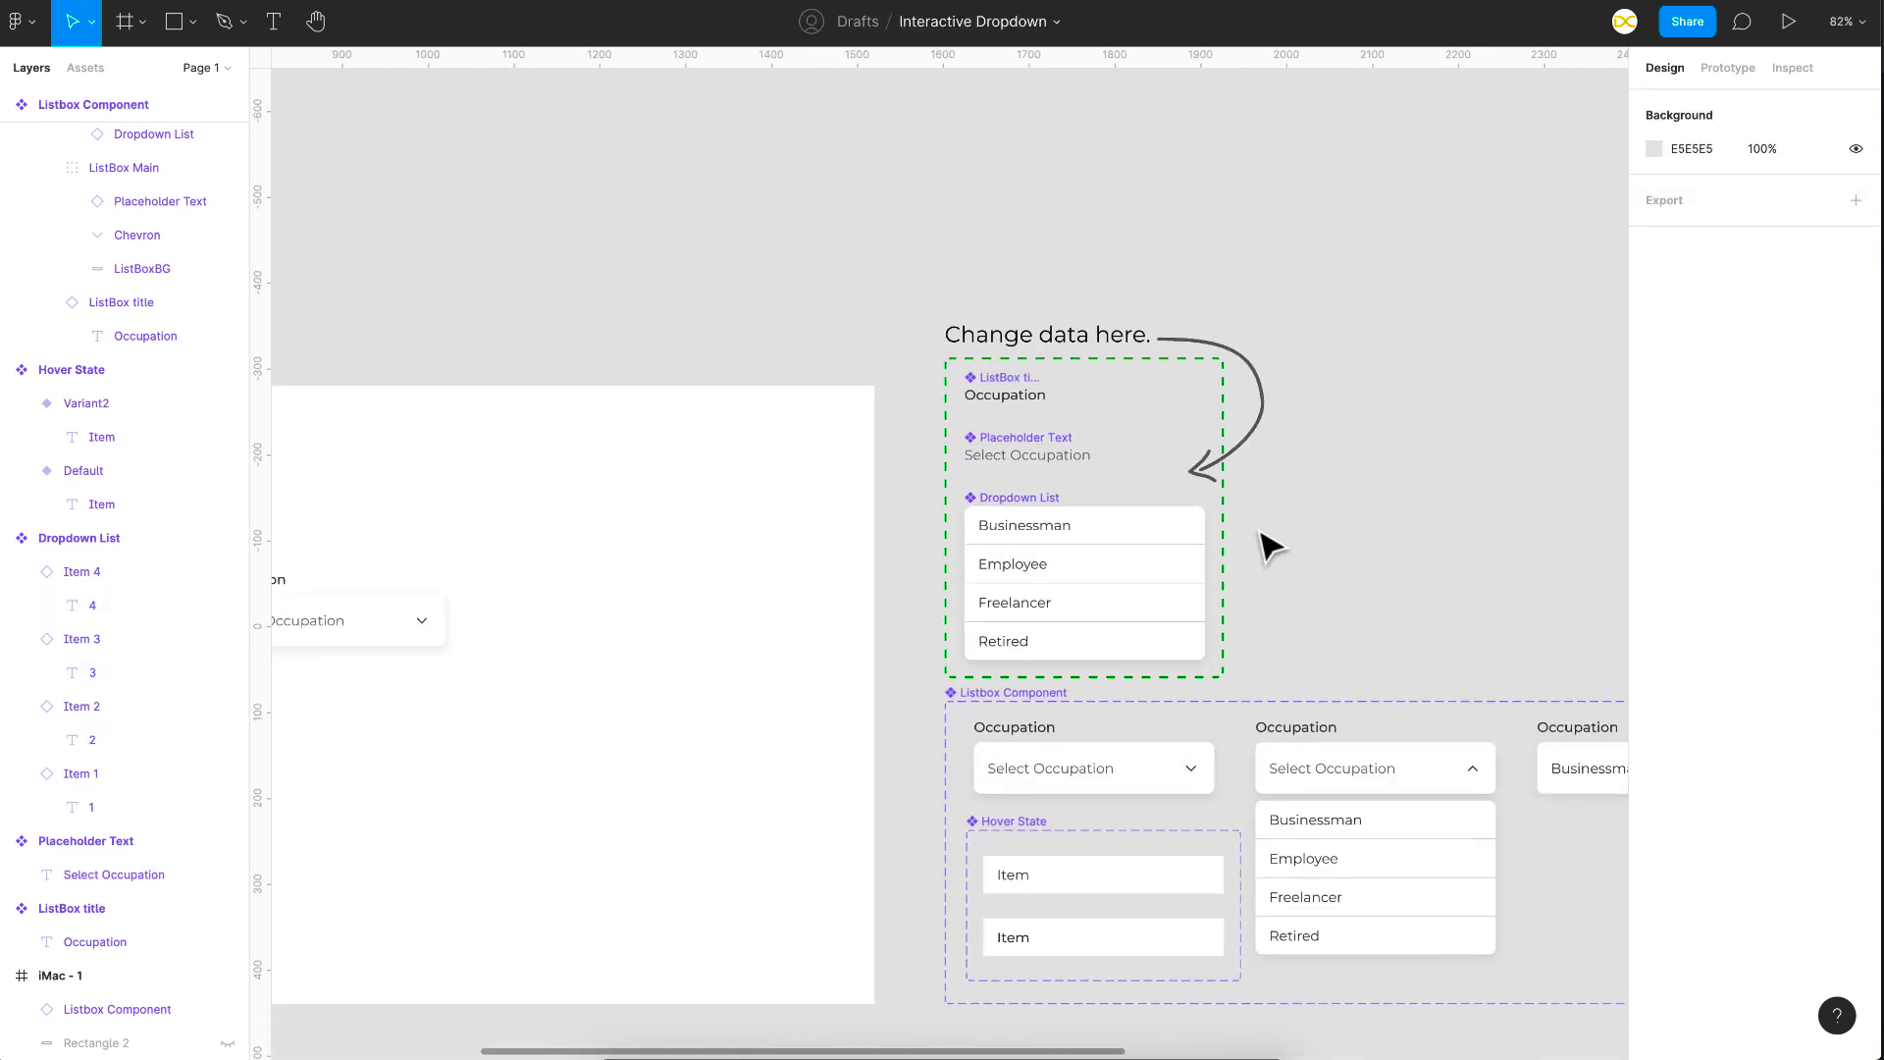
scroll(1115, 534, "down", 5)
scroll(1115, 534, "right", 10)
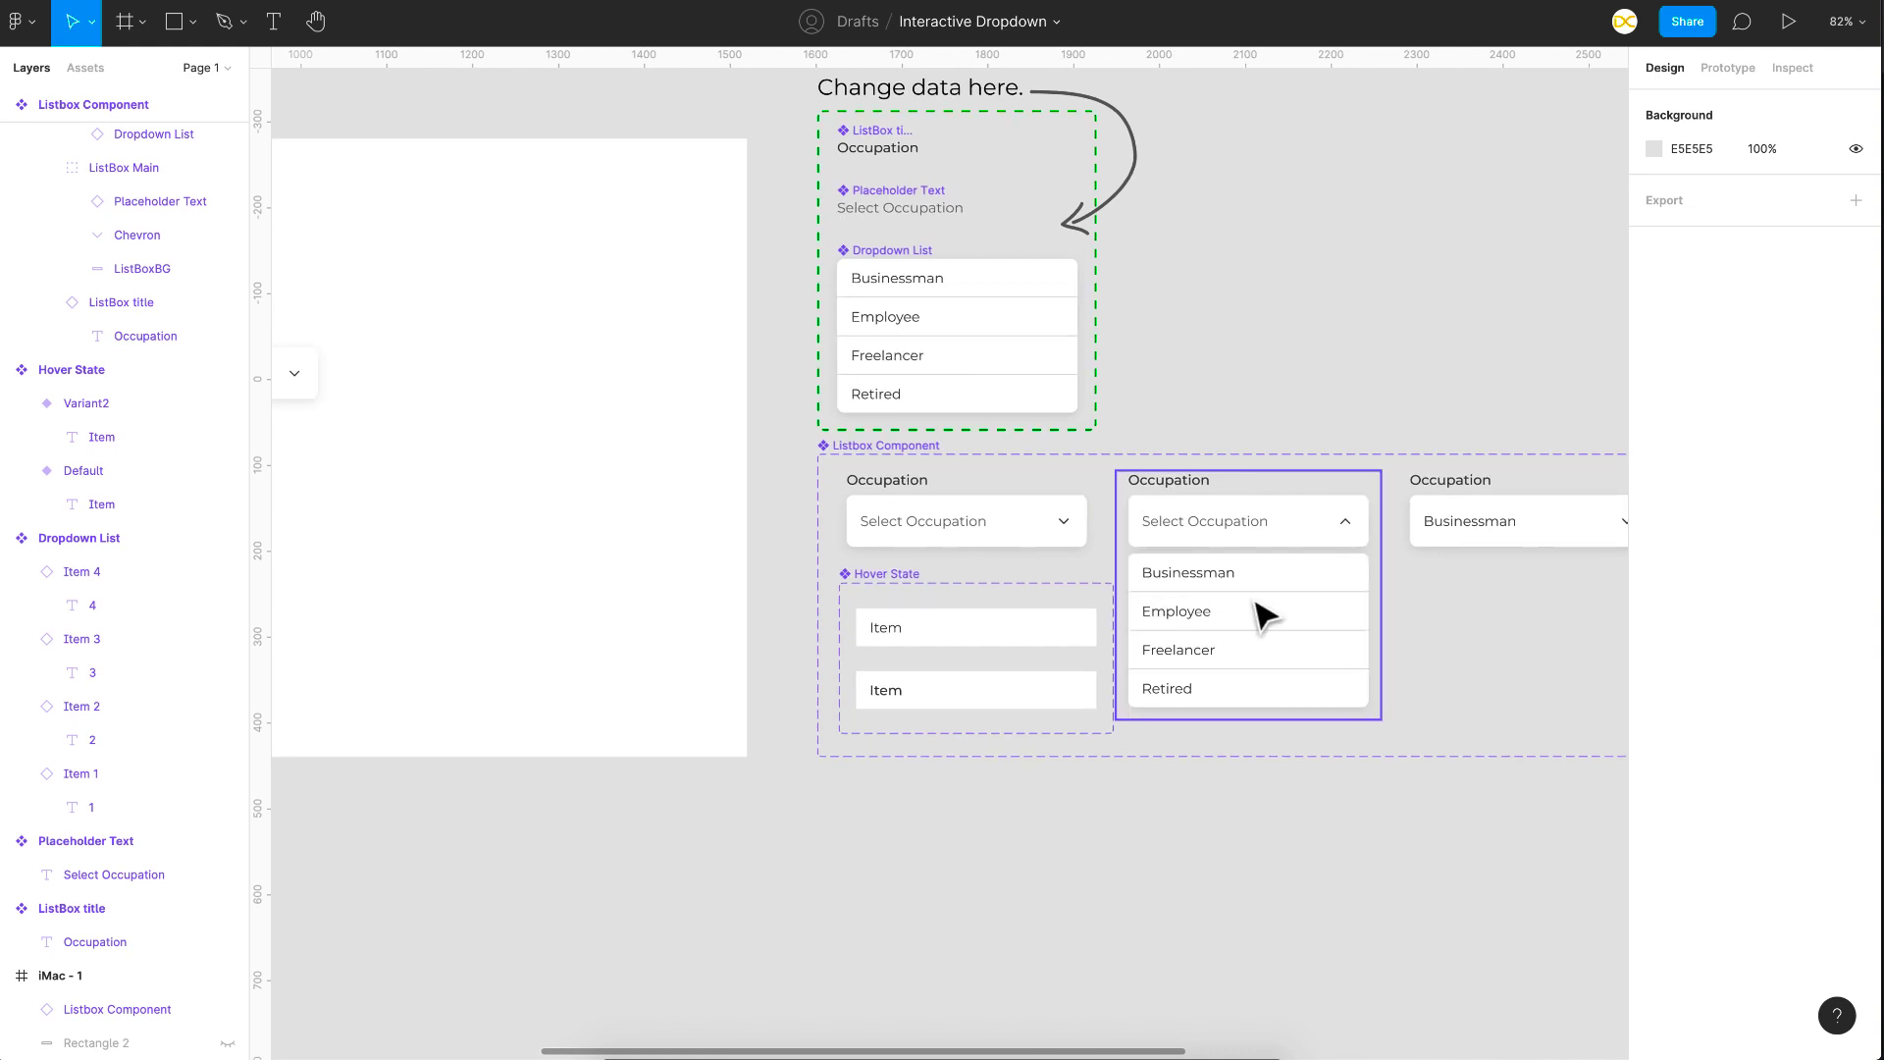
scroll(1266, 624, "right", 5)
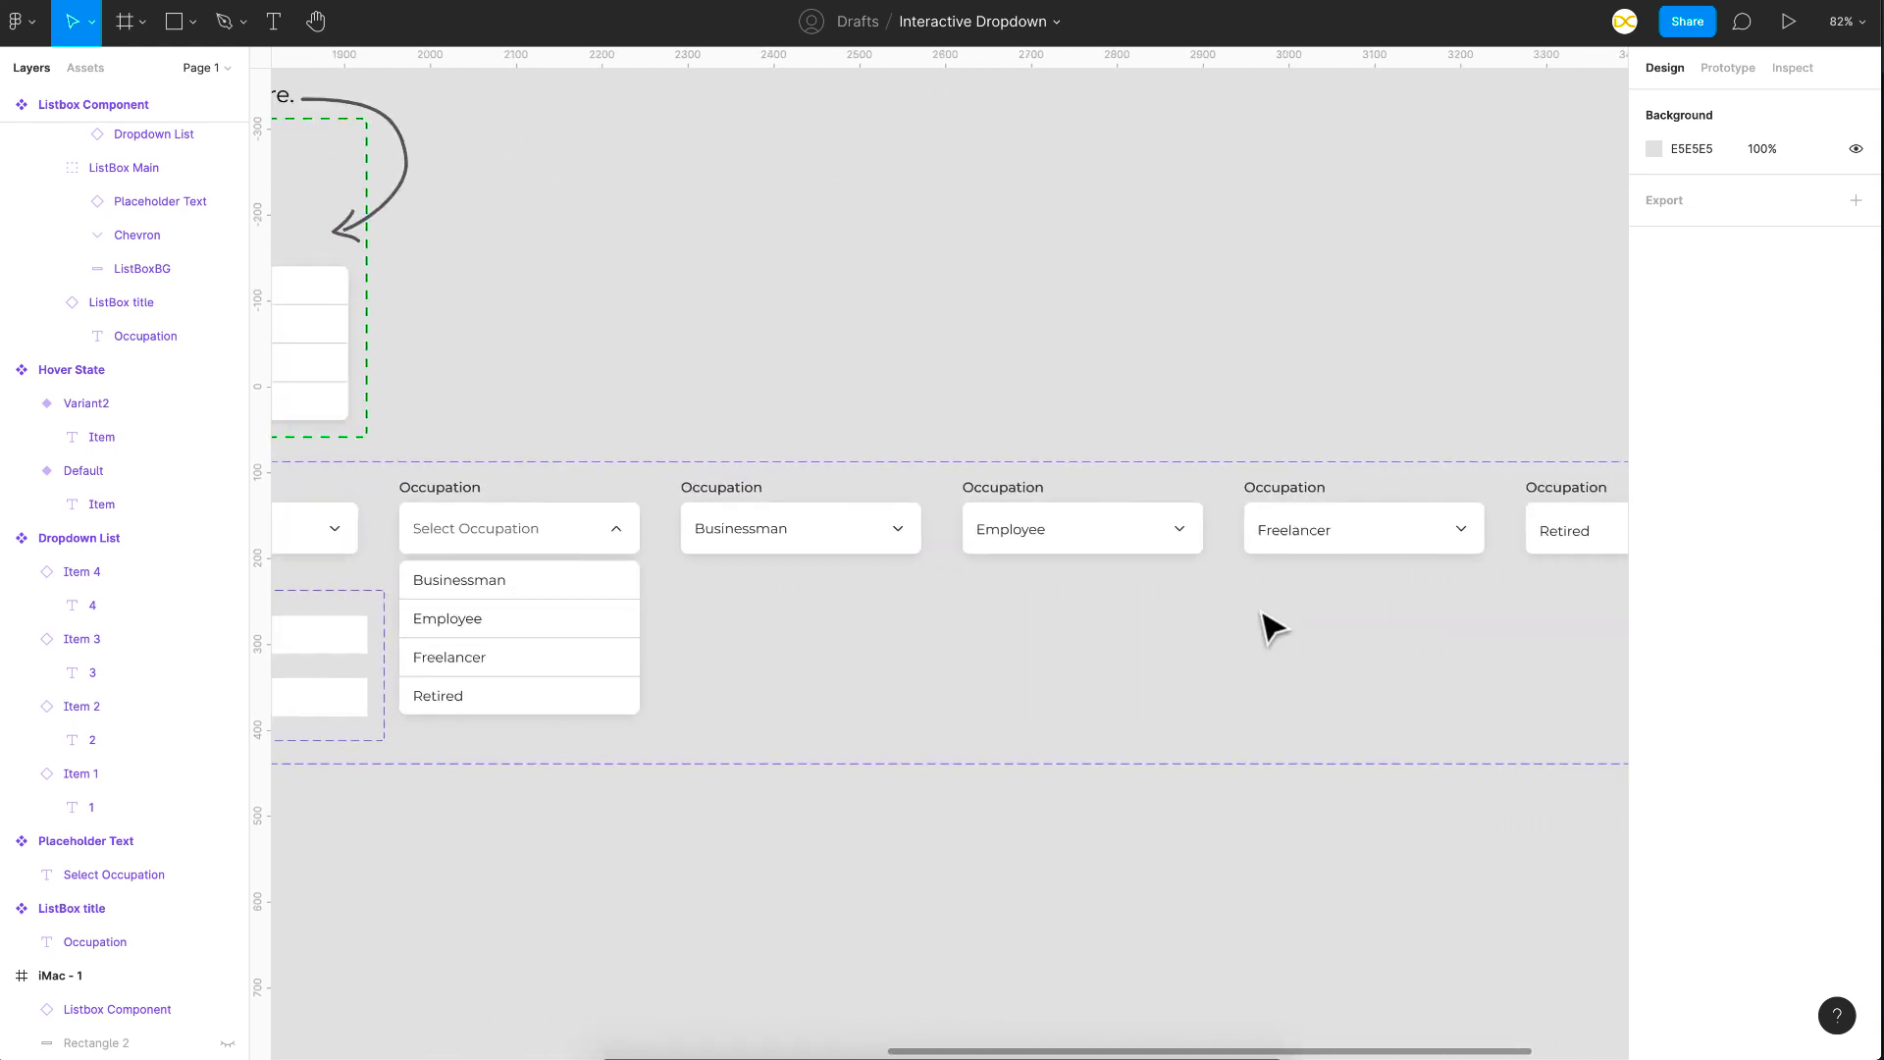
scroll(1267, 628, "left", 12)
scroll(723, 389, "left", 5)
scroll(724, 390, "up", 1)
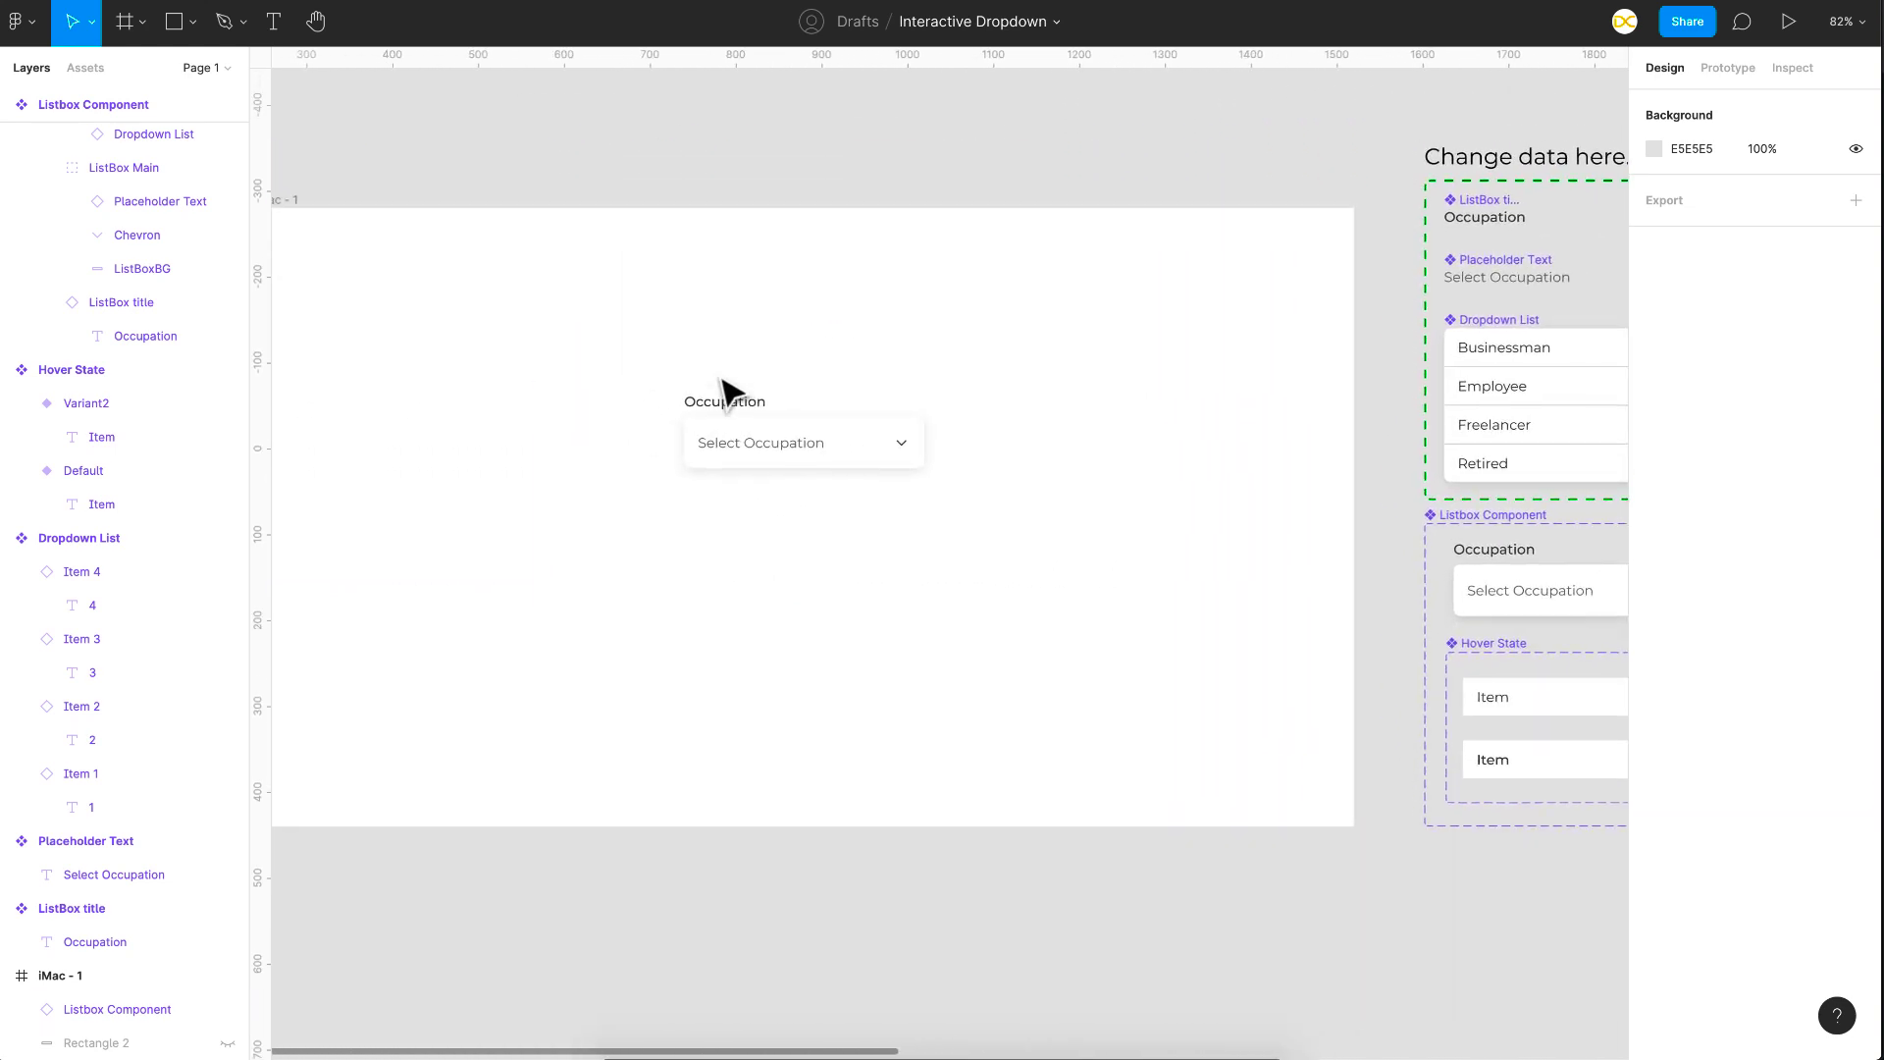
scroll(731, 393, "down", 1)
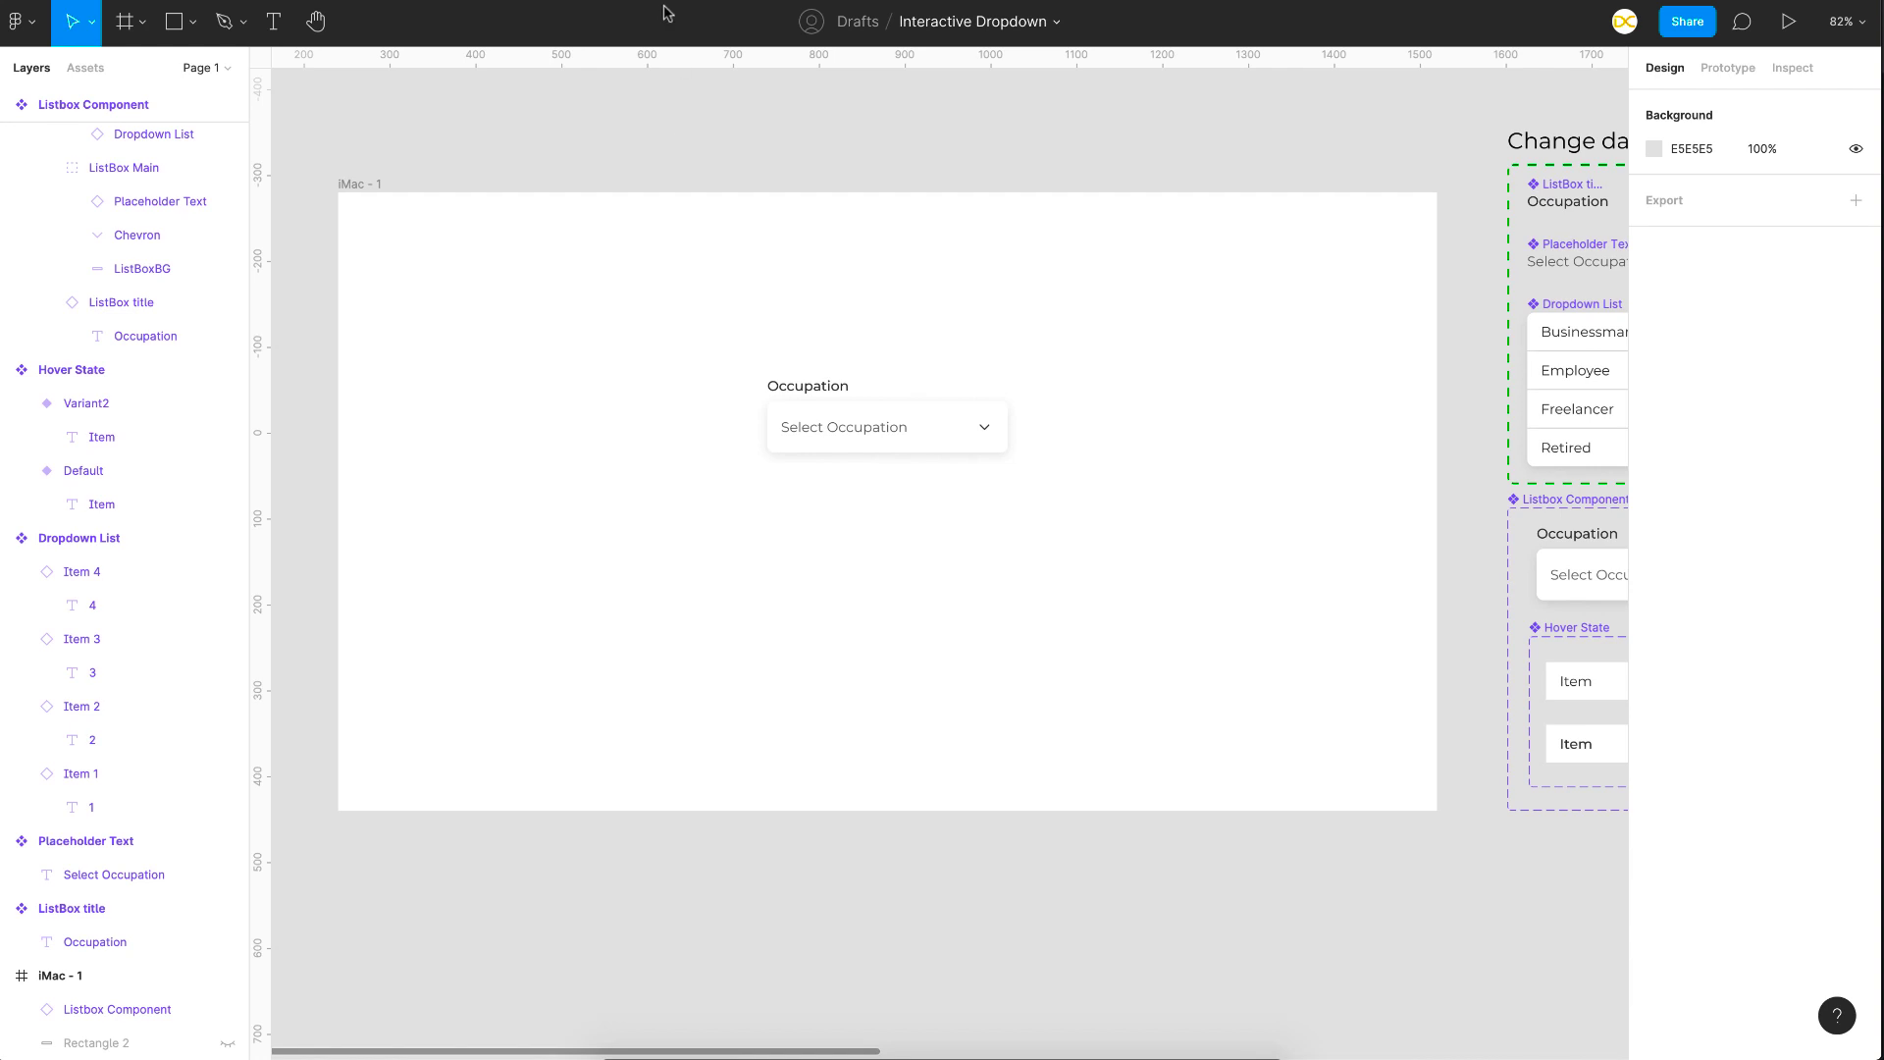
left_click(351, 187)
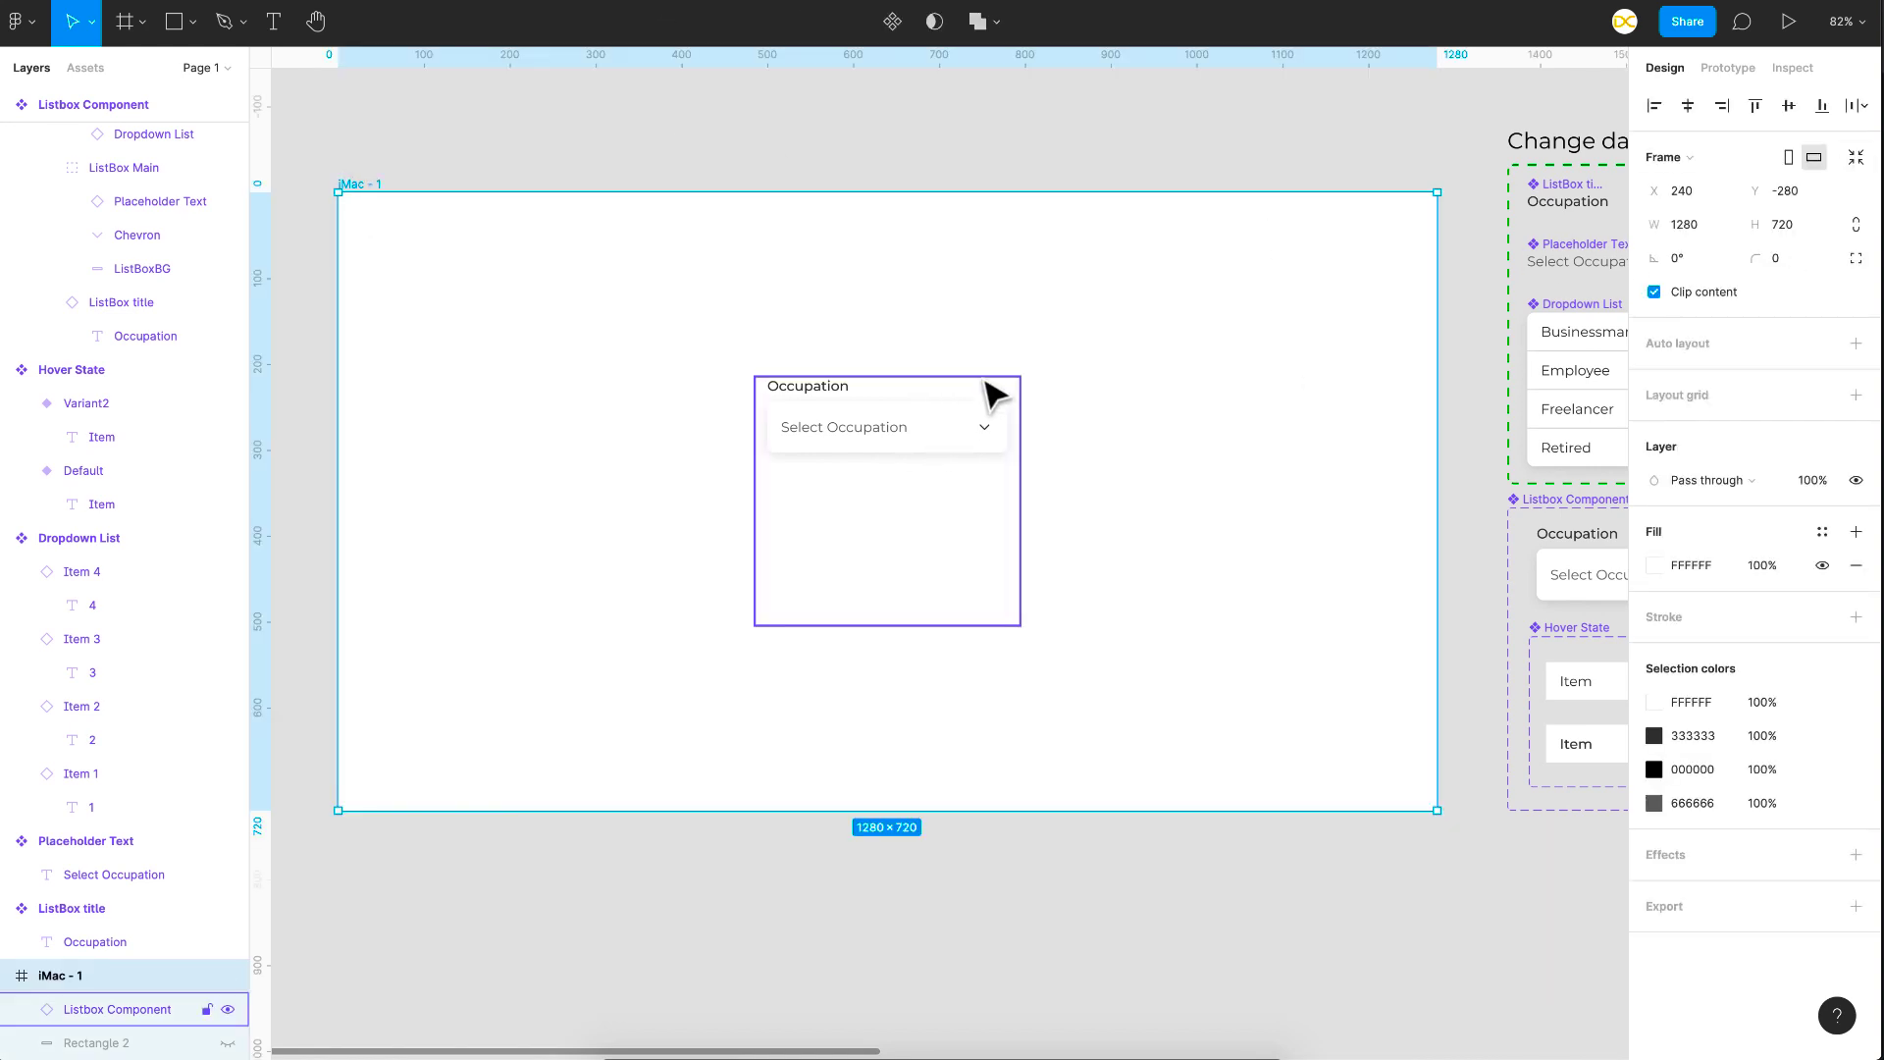
Preview the prototype and pick Employee, Freelancer, then Retired from the Occupation dropdown
left_click(1791, 22)
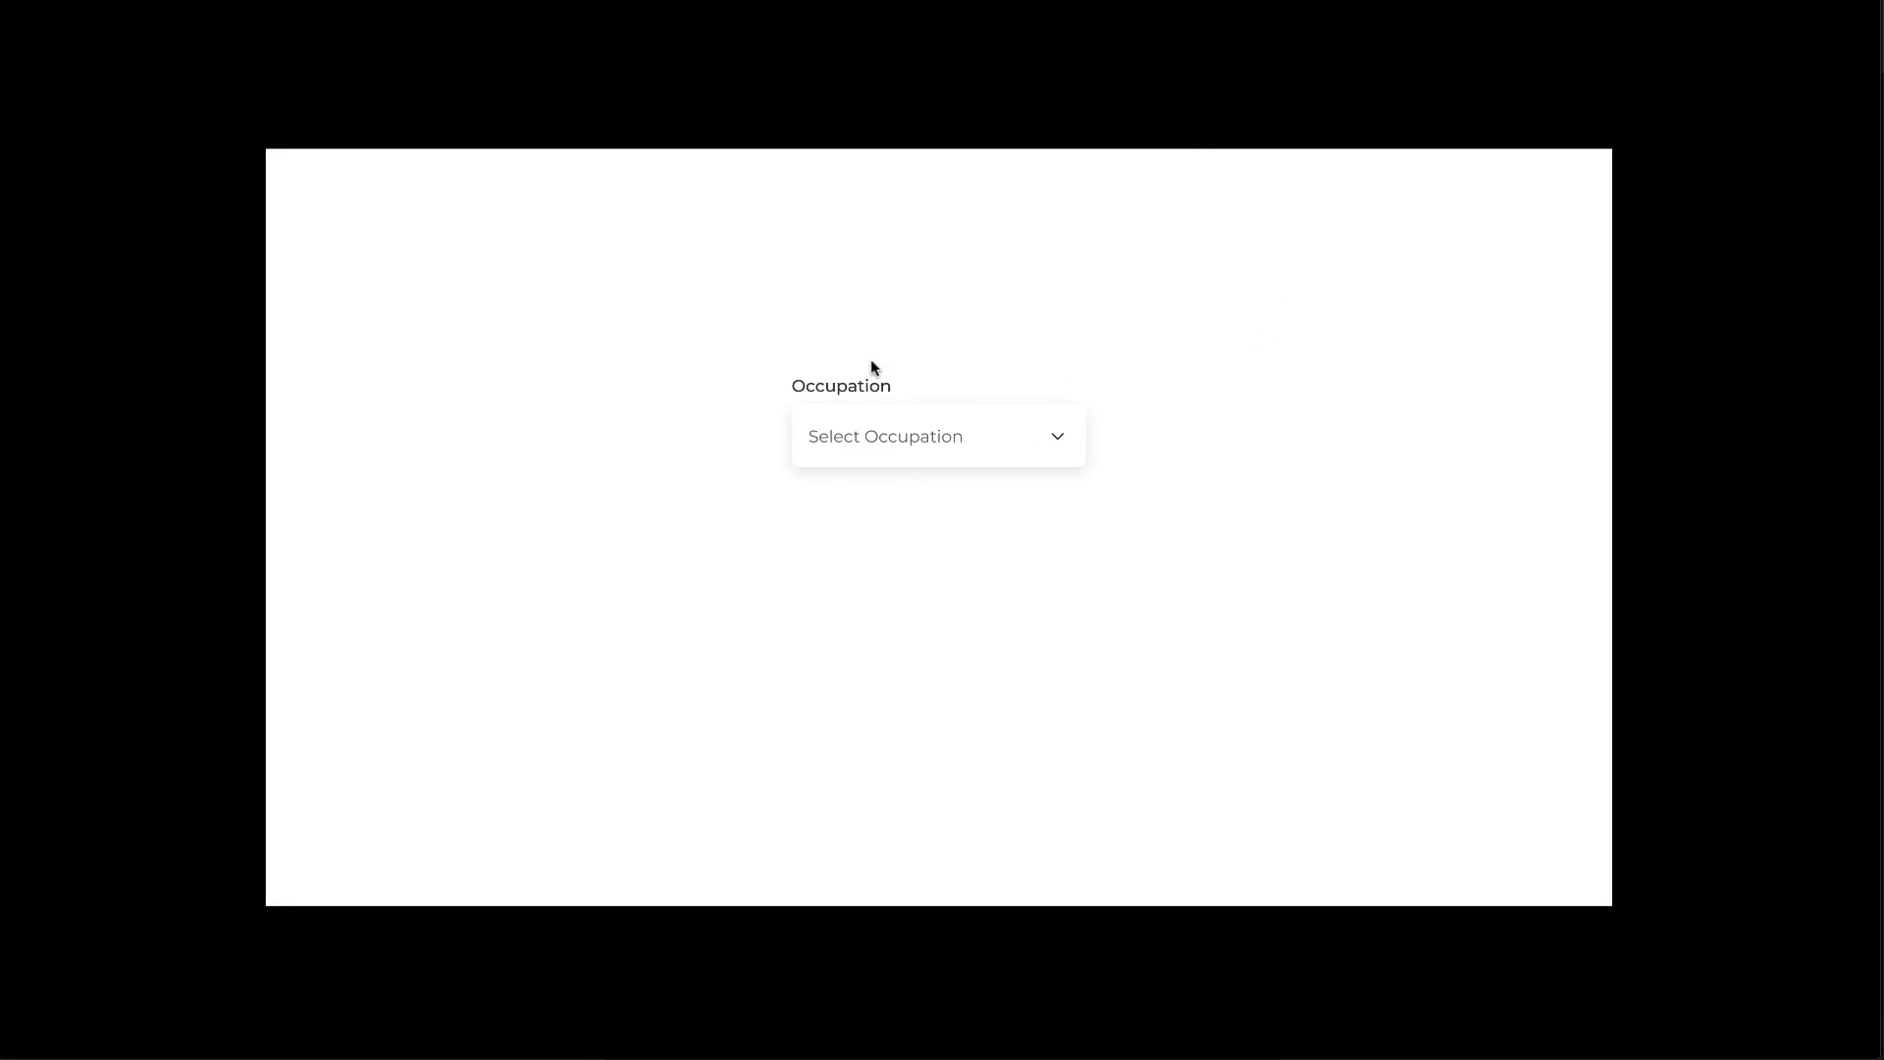
left_click(1051, 444)
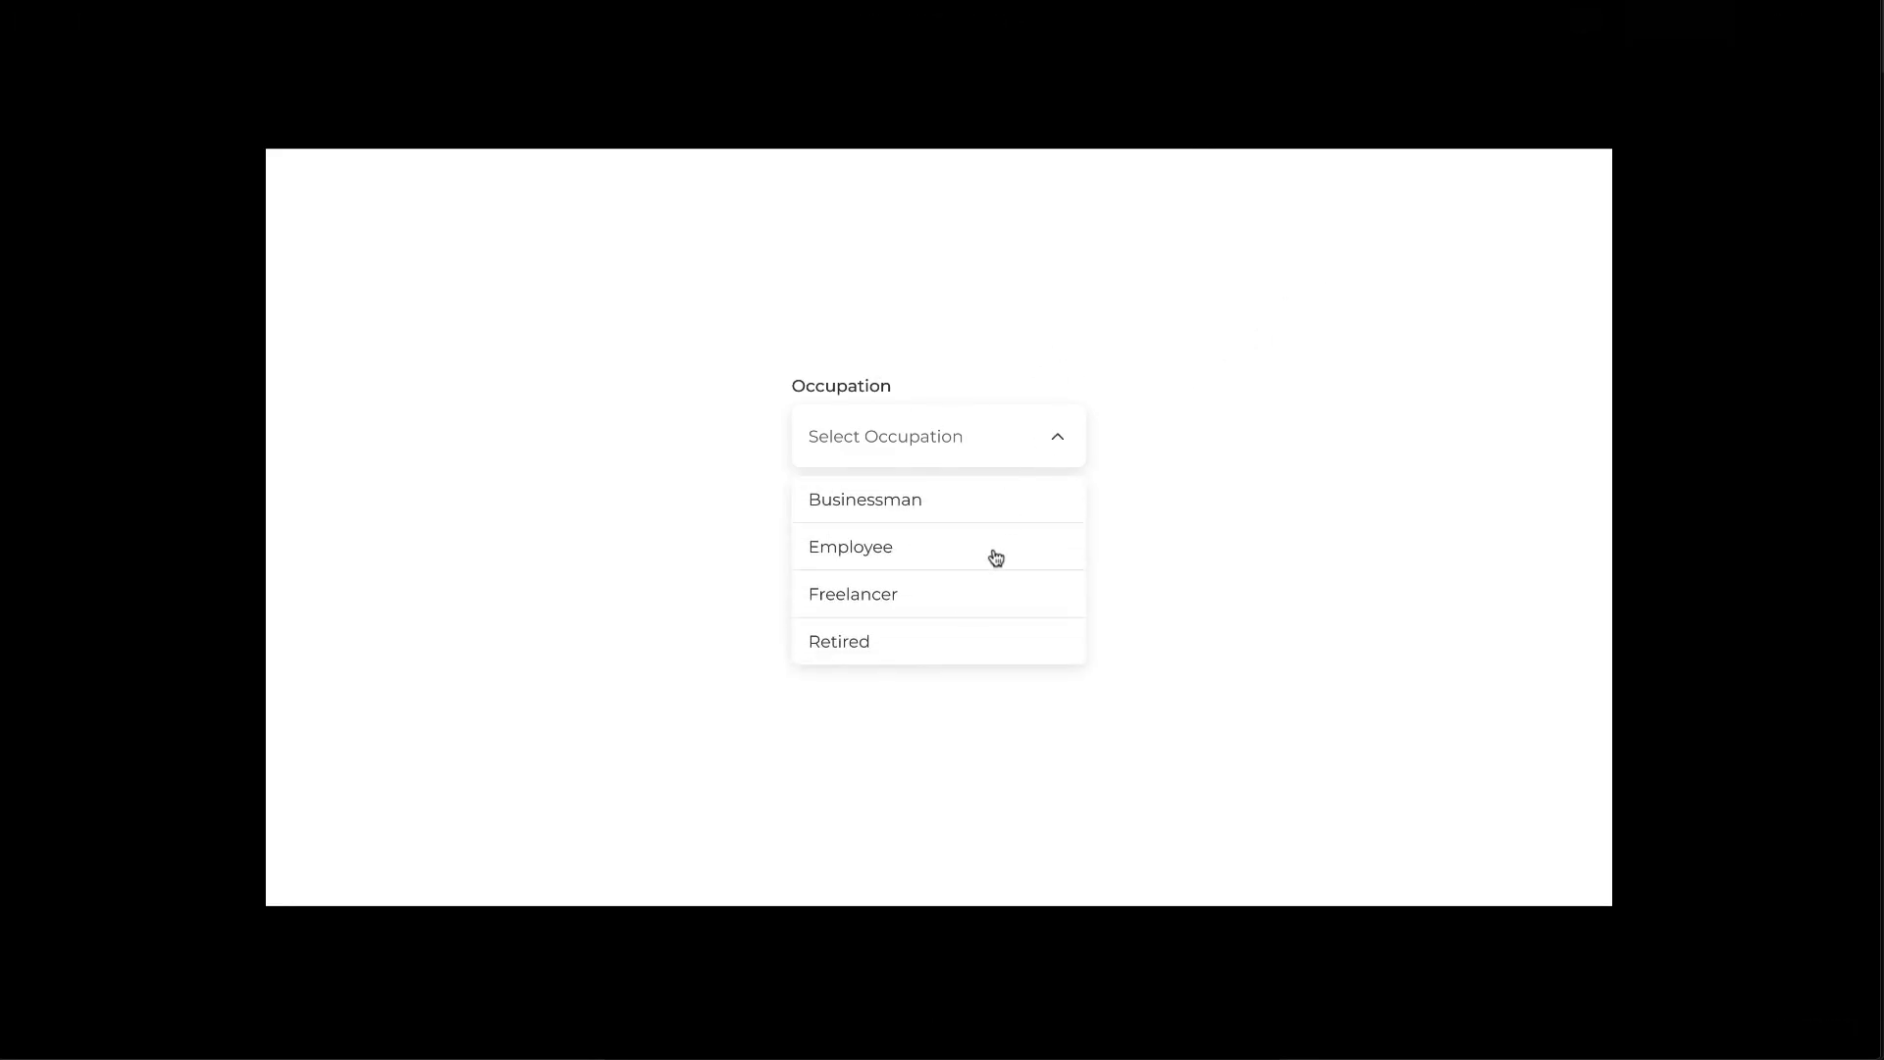
left_click(876, 559)
left_click(909, 442)
left_click(877, 610)
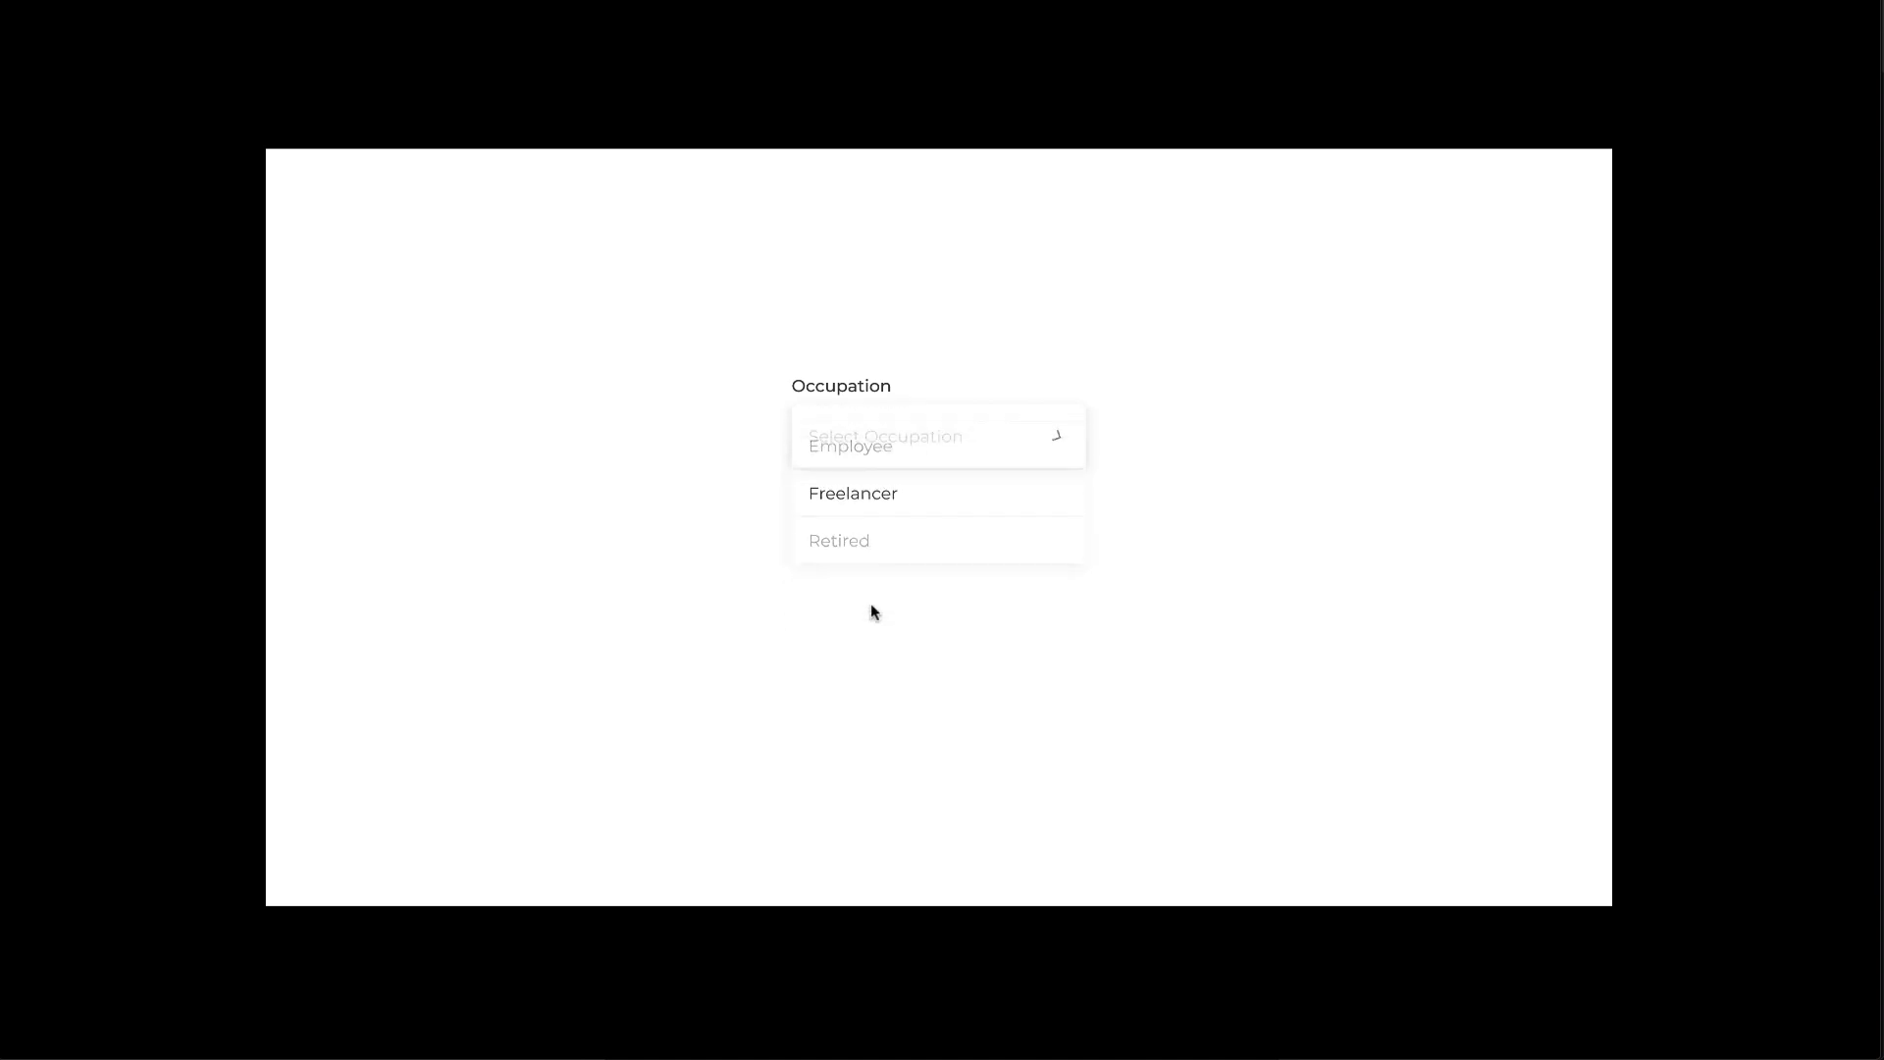
left_click(892, 457)
left_click(853, 640)
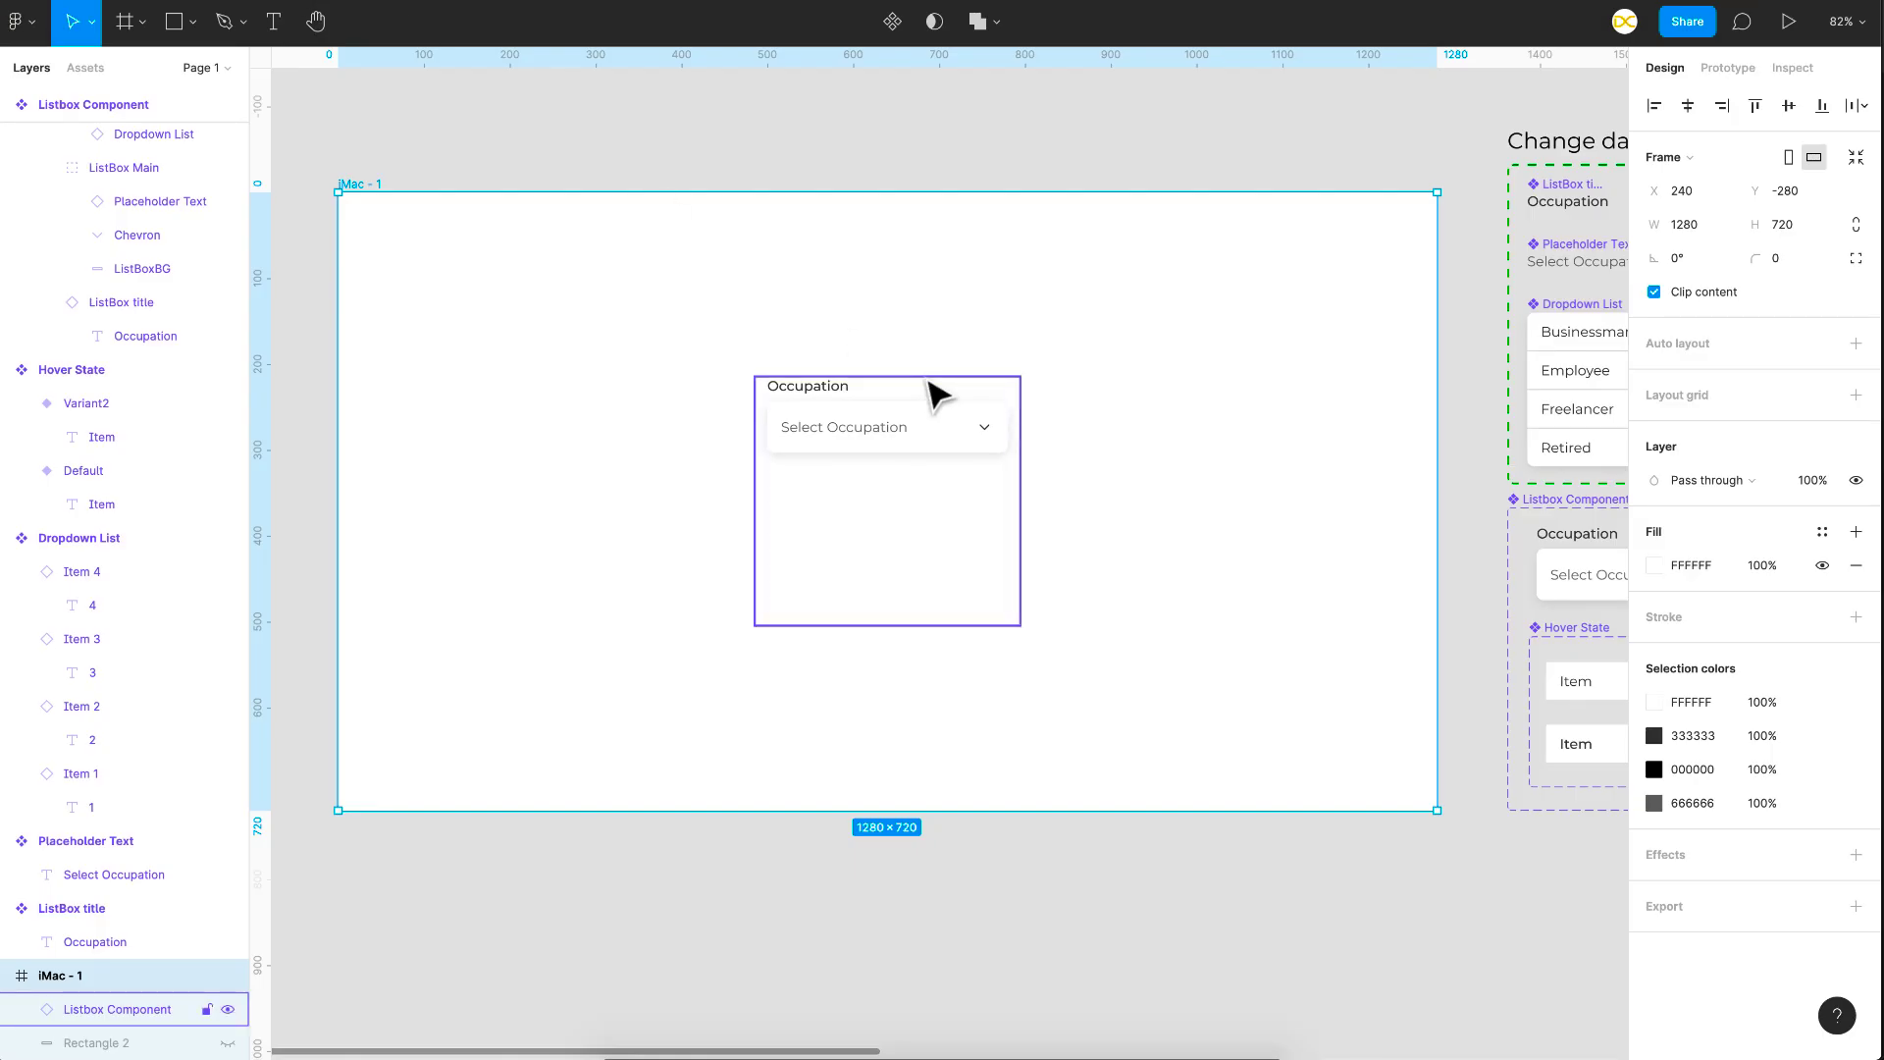
Inspect the Listbox Component's Occupation title, Select Occupation placeholder and Dropdown List parts
scroll(930, 386, "right", 10)
scroll(933, 392, "down", 2)
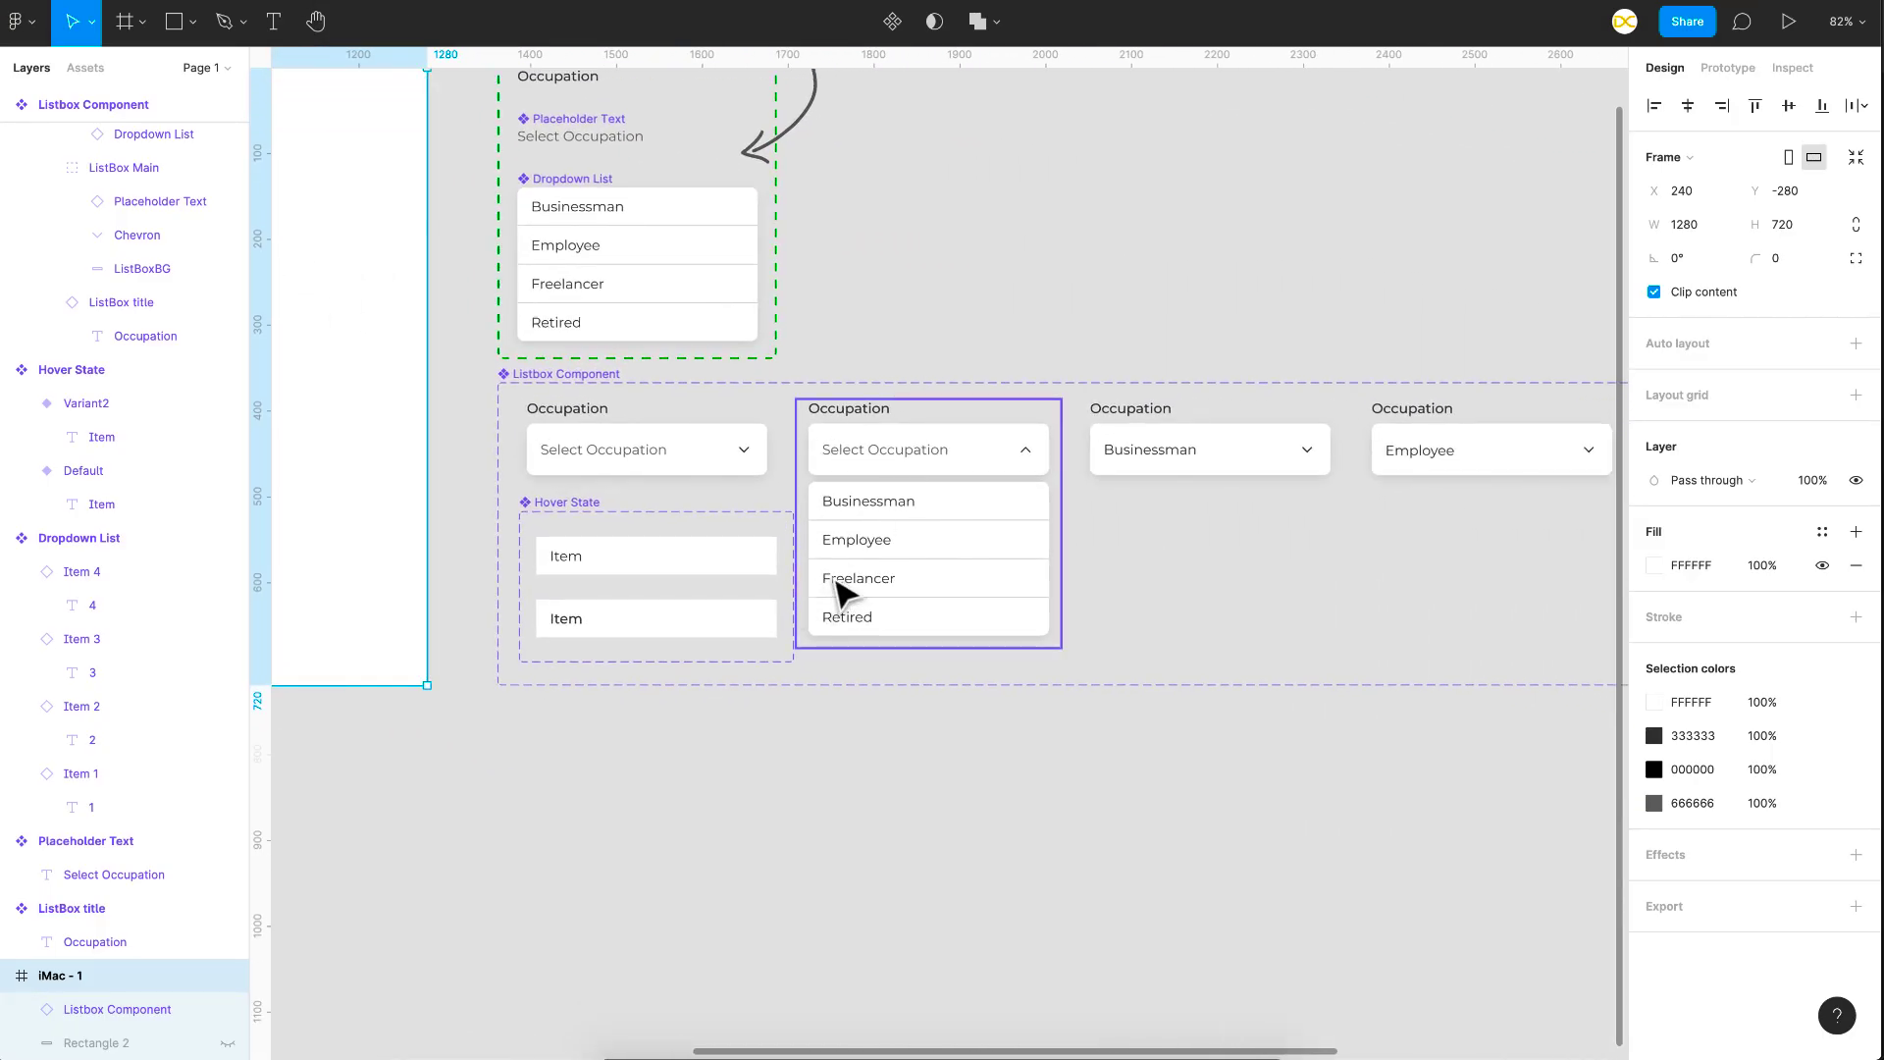
scroll(841, 589, "up", 2)
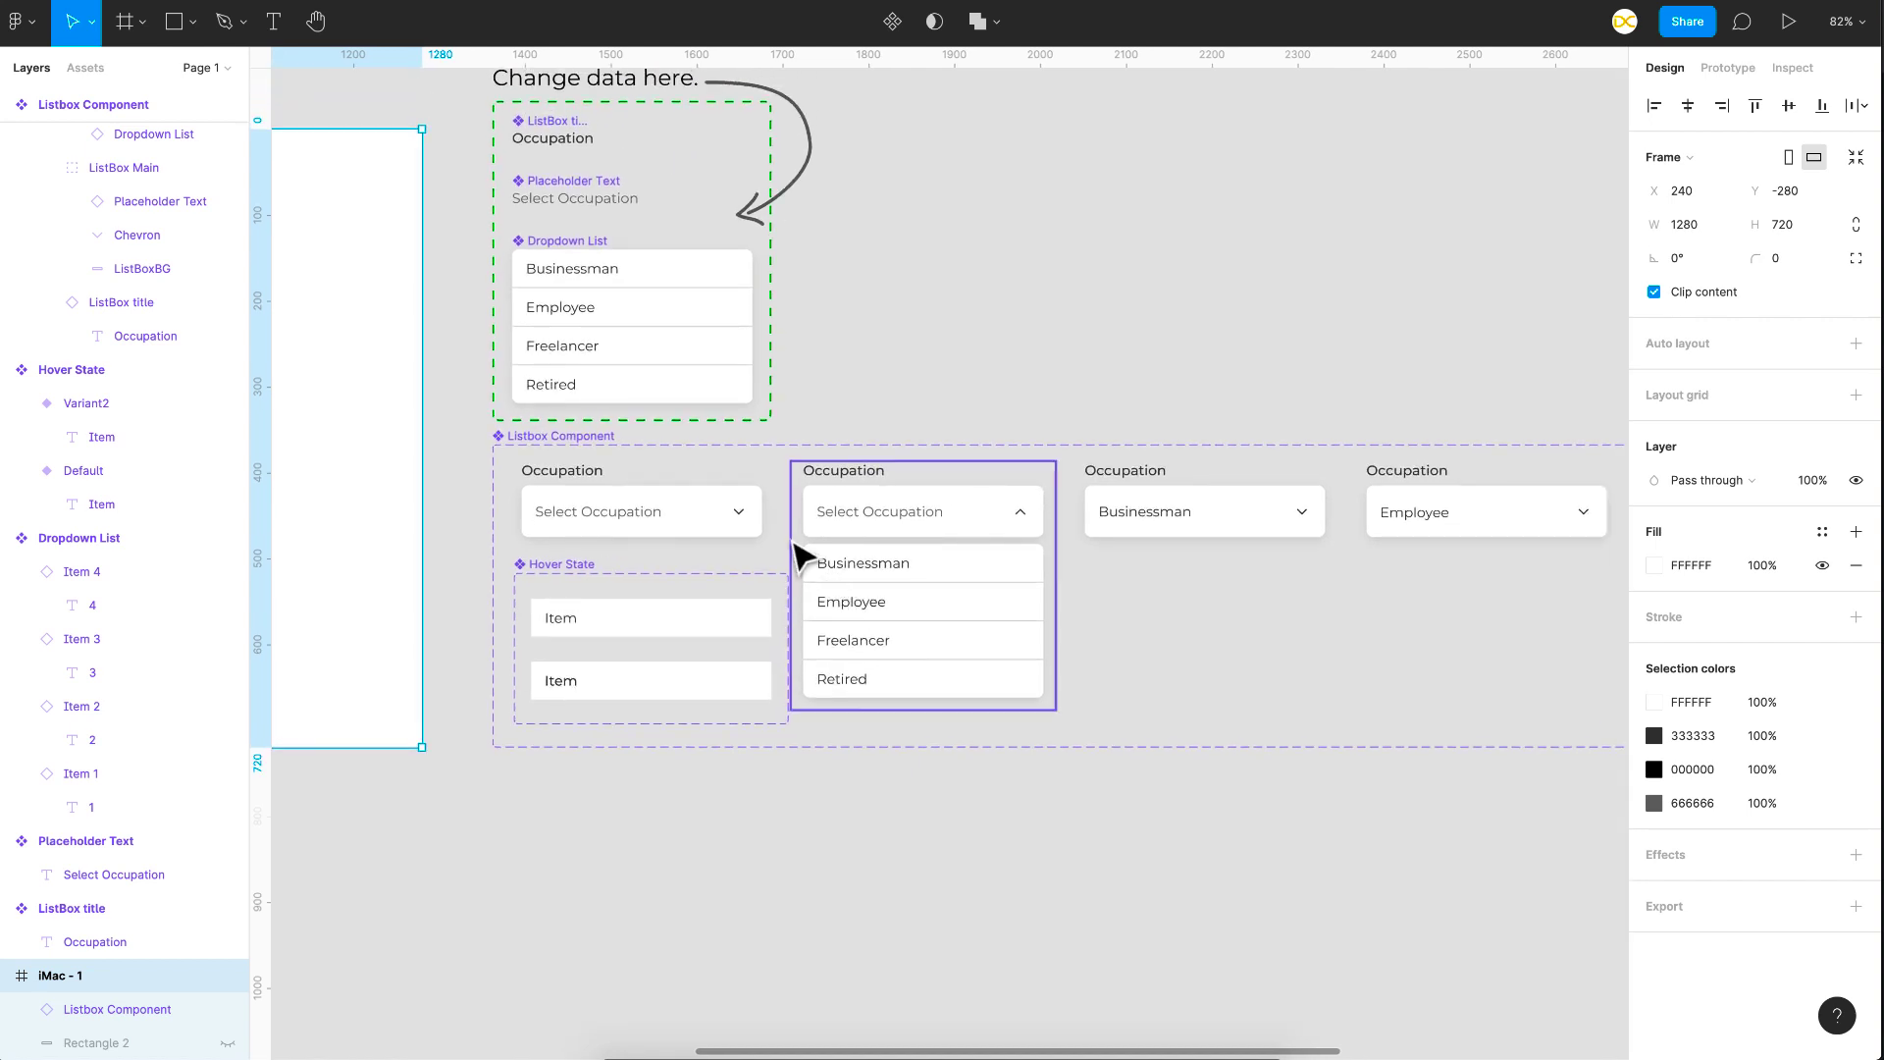
scroll(791, 412, "up", 3)
scroll(791, 413, "up", 2)
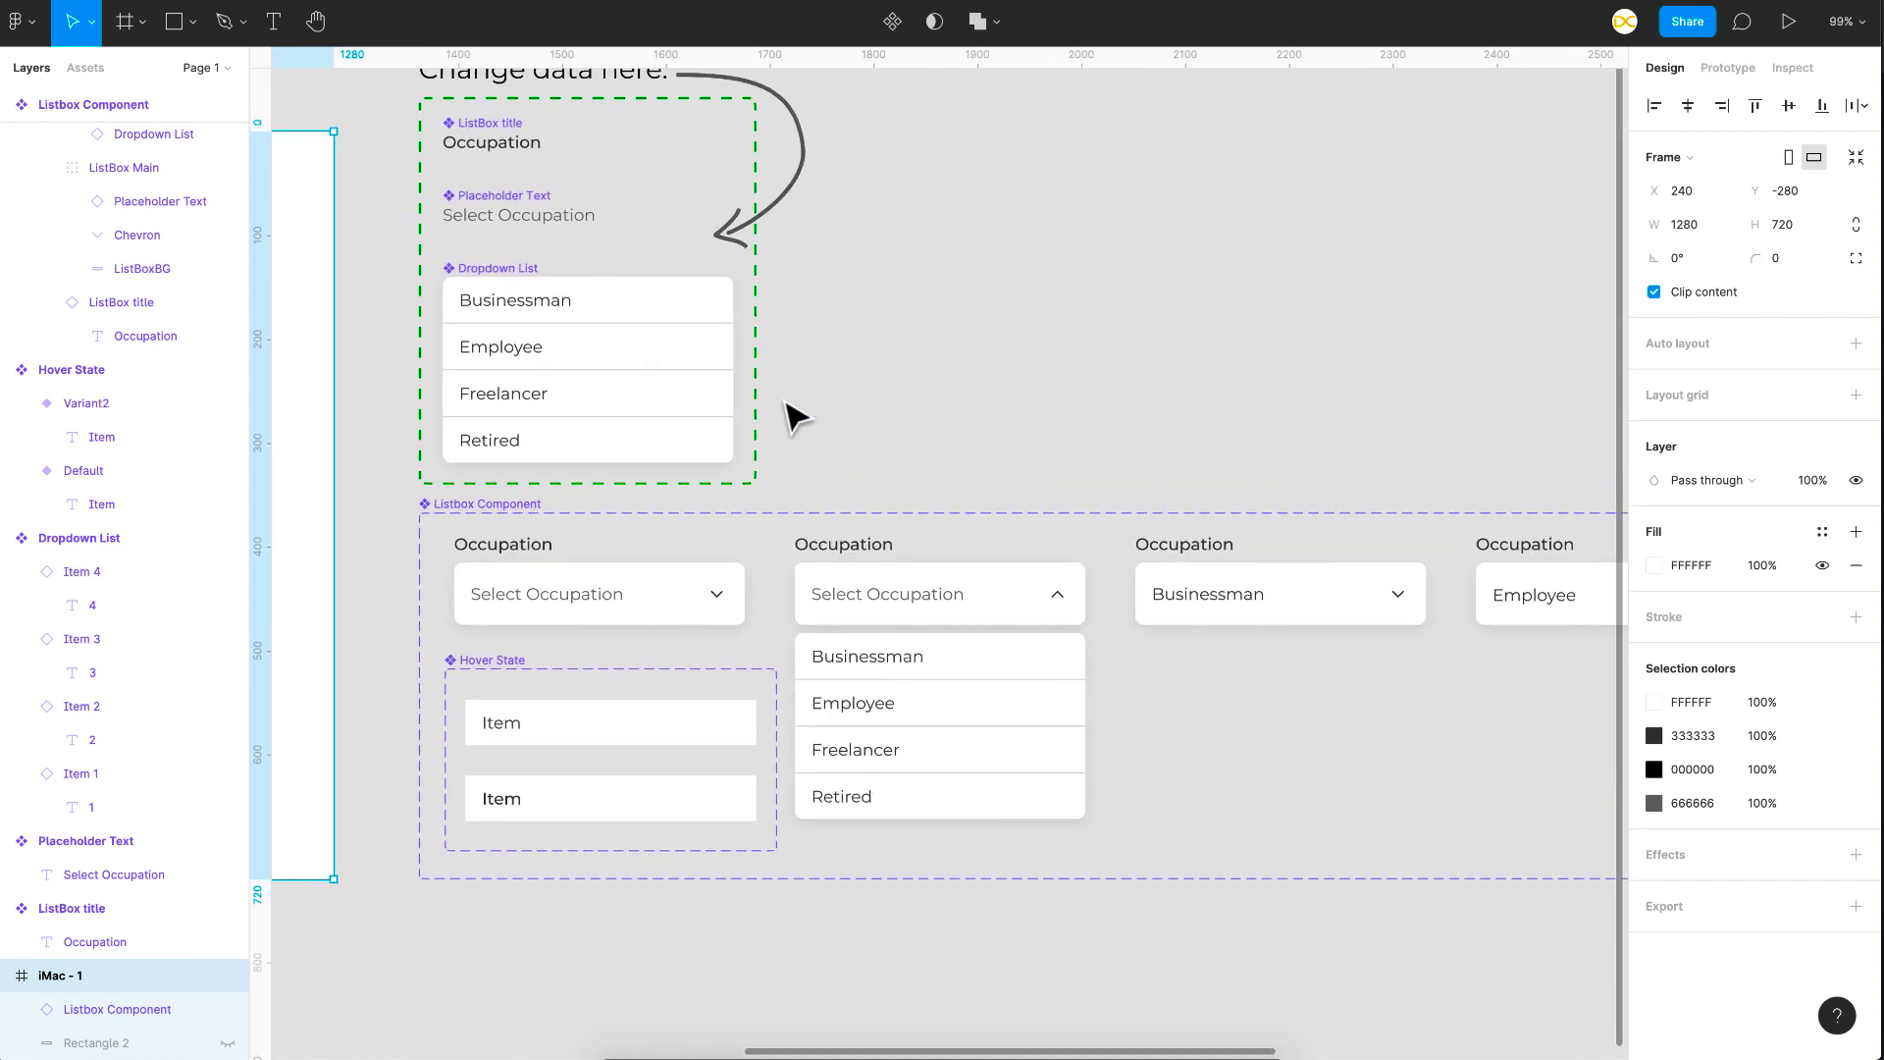
scroll(793, 418, "up", 1)
scroll(793, 417, "left", 1)
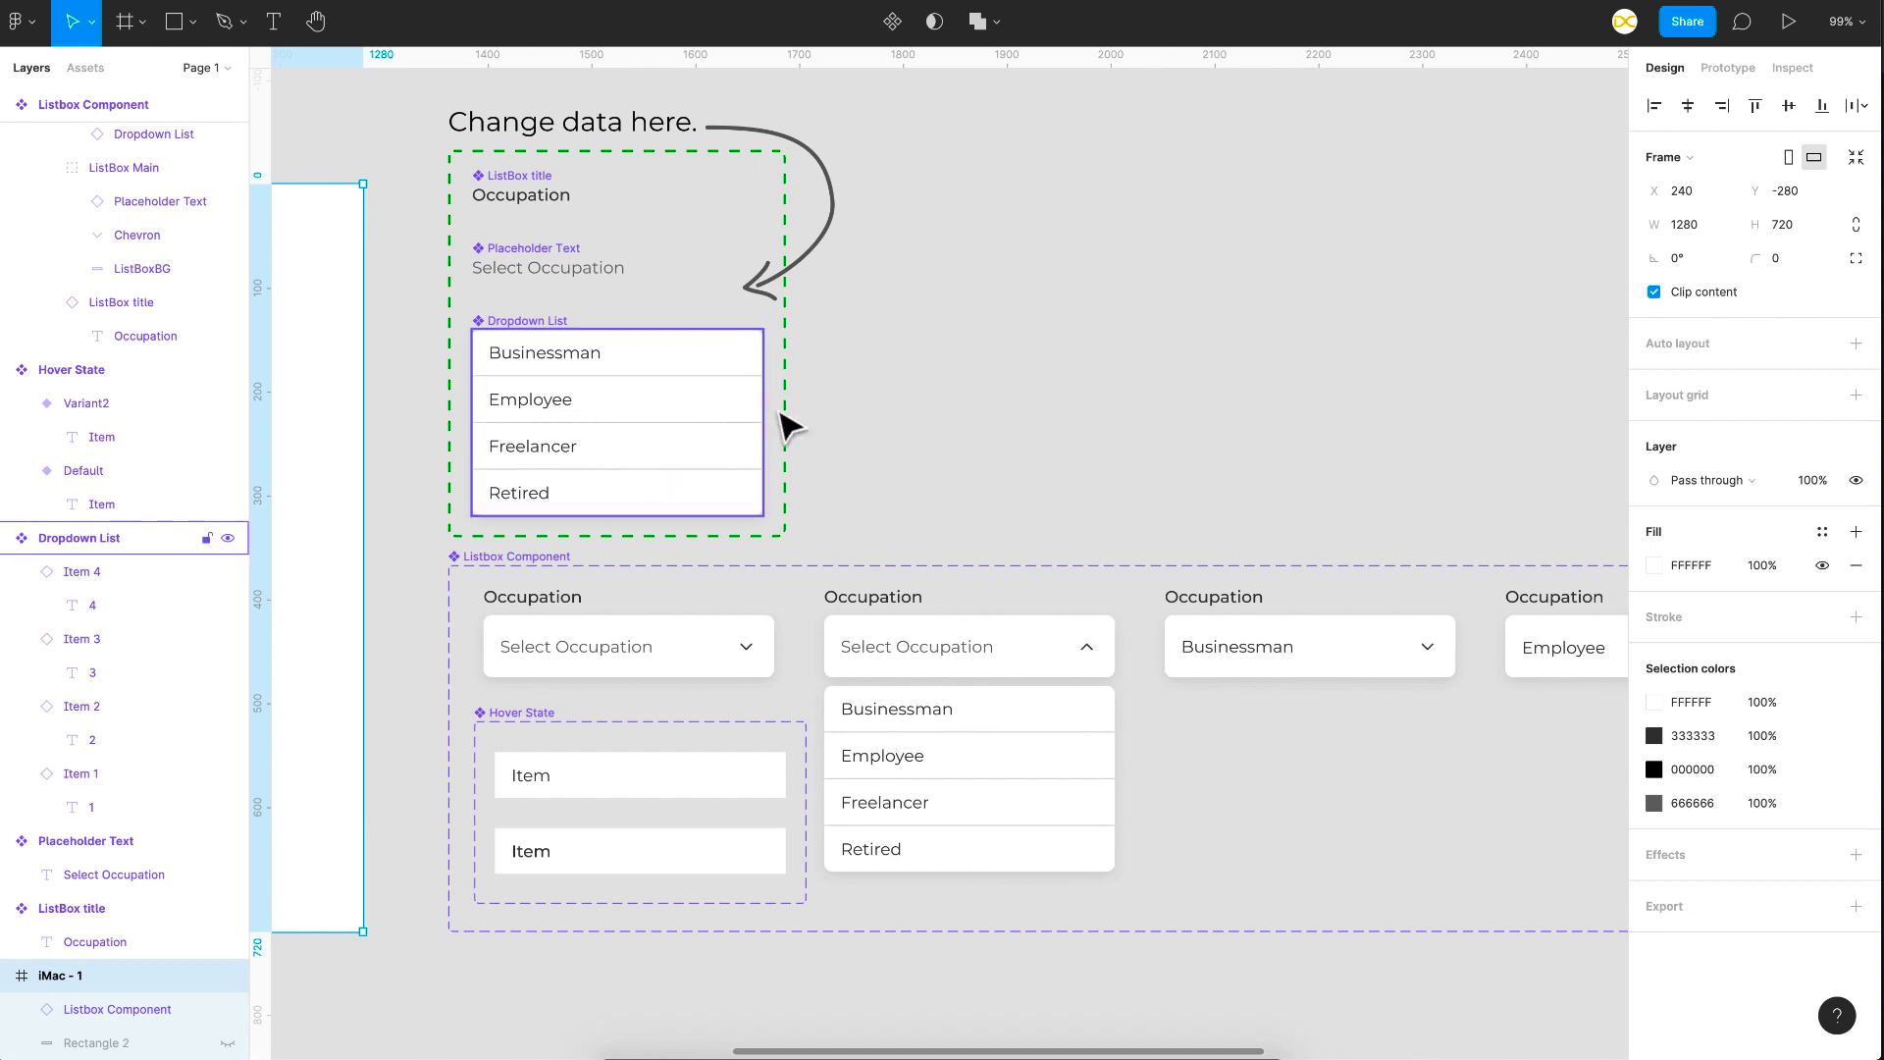
scroll(843, 402, "up", 1)
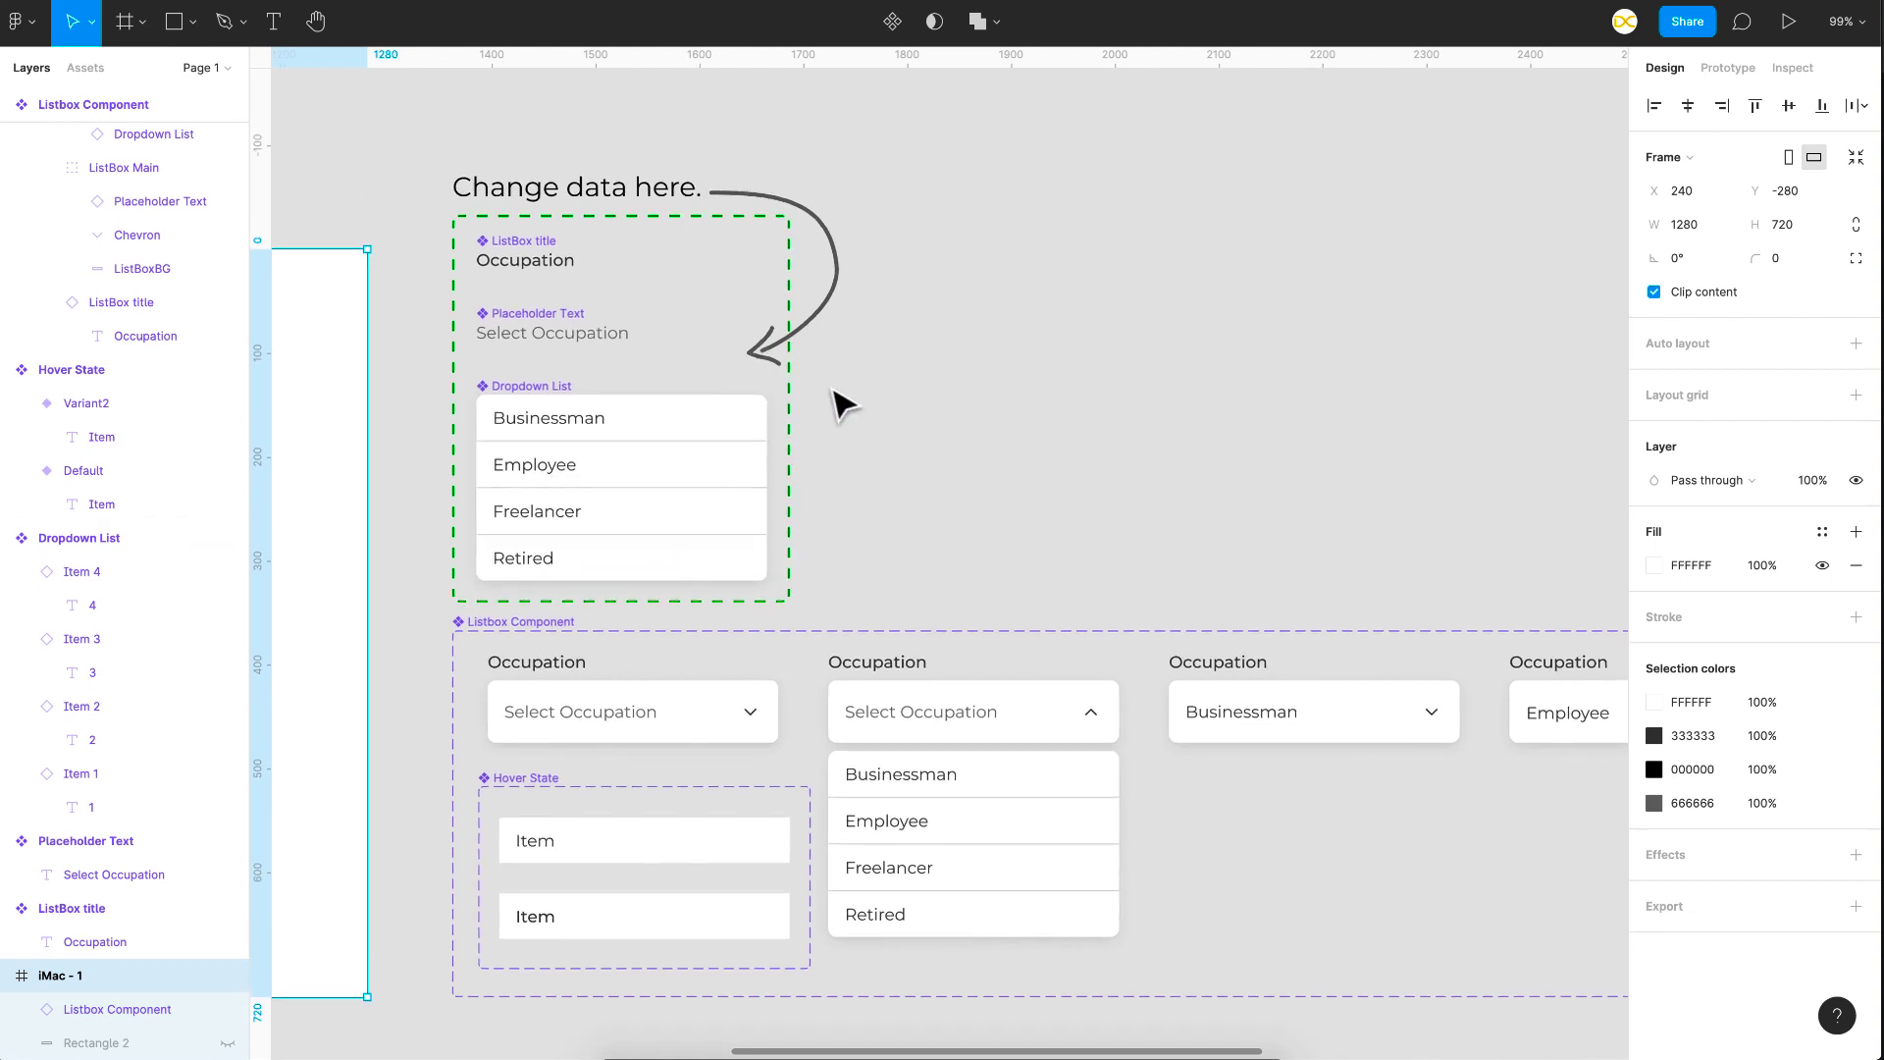
scroll(843, 402, "up", 5)
scroll(842, 402, "down", 2)
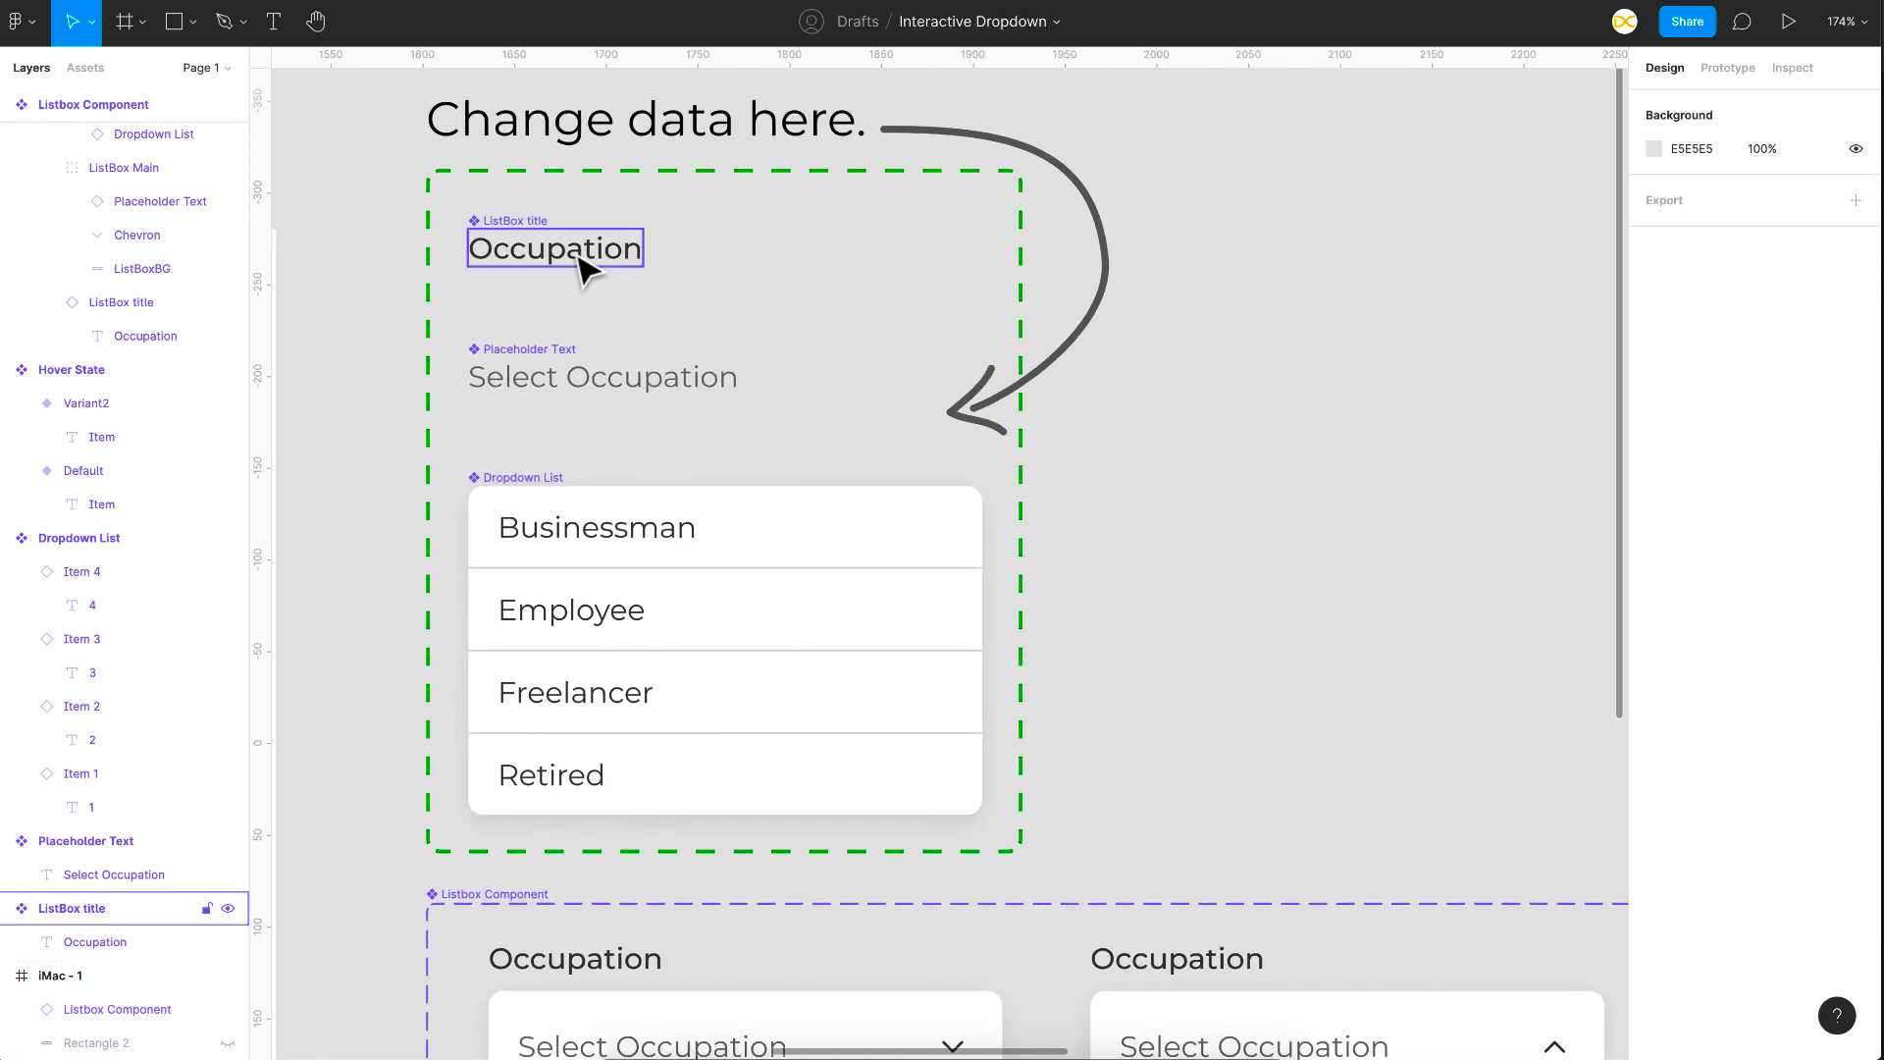
left_click(566, 263)
left_click(633, 390)
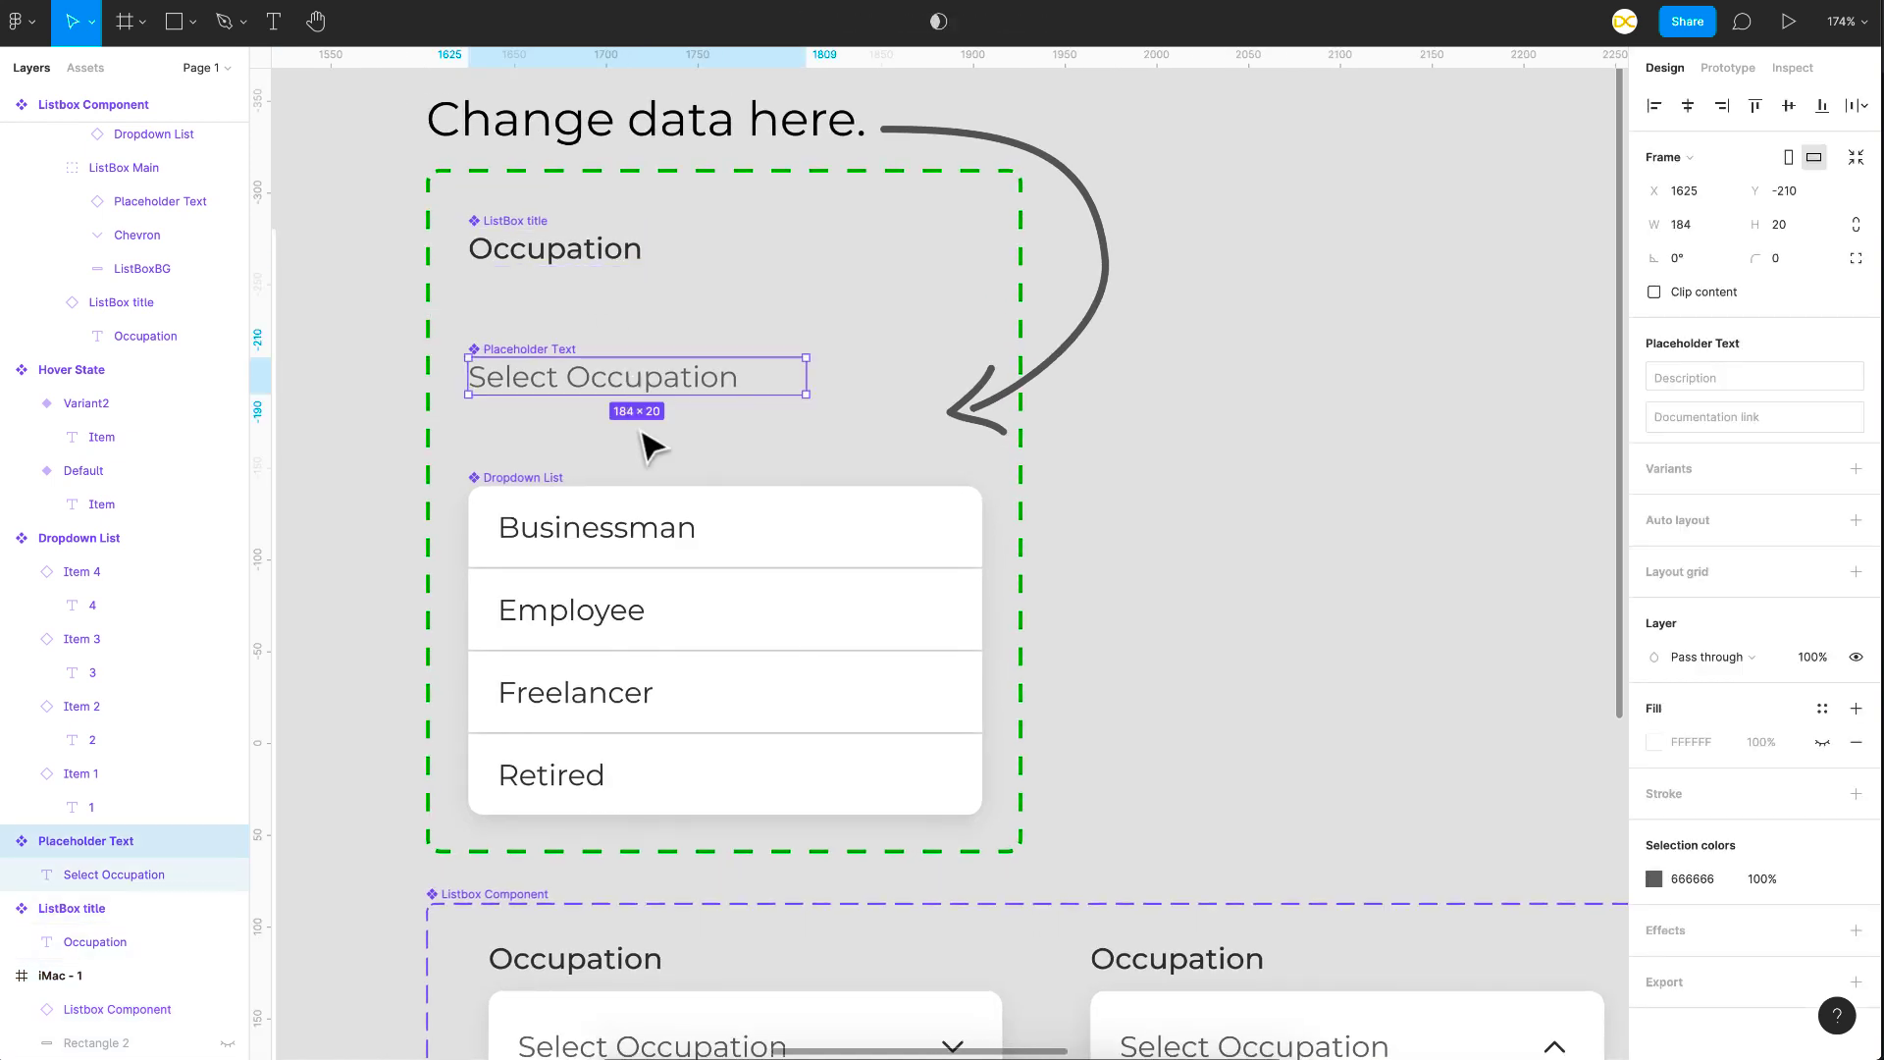
left_click(677, 547)
left_click(591, 254)
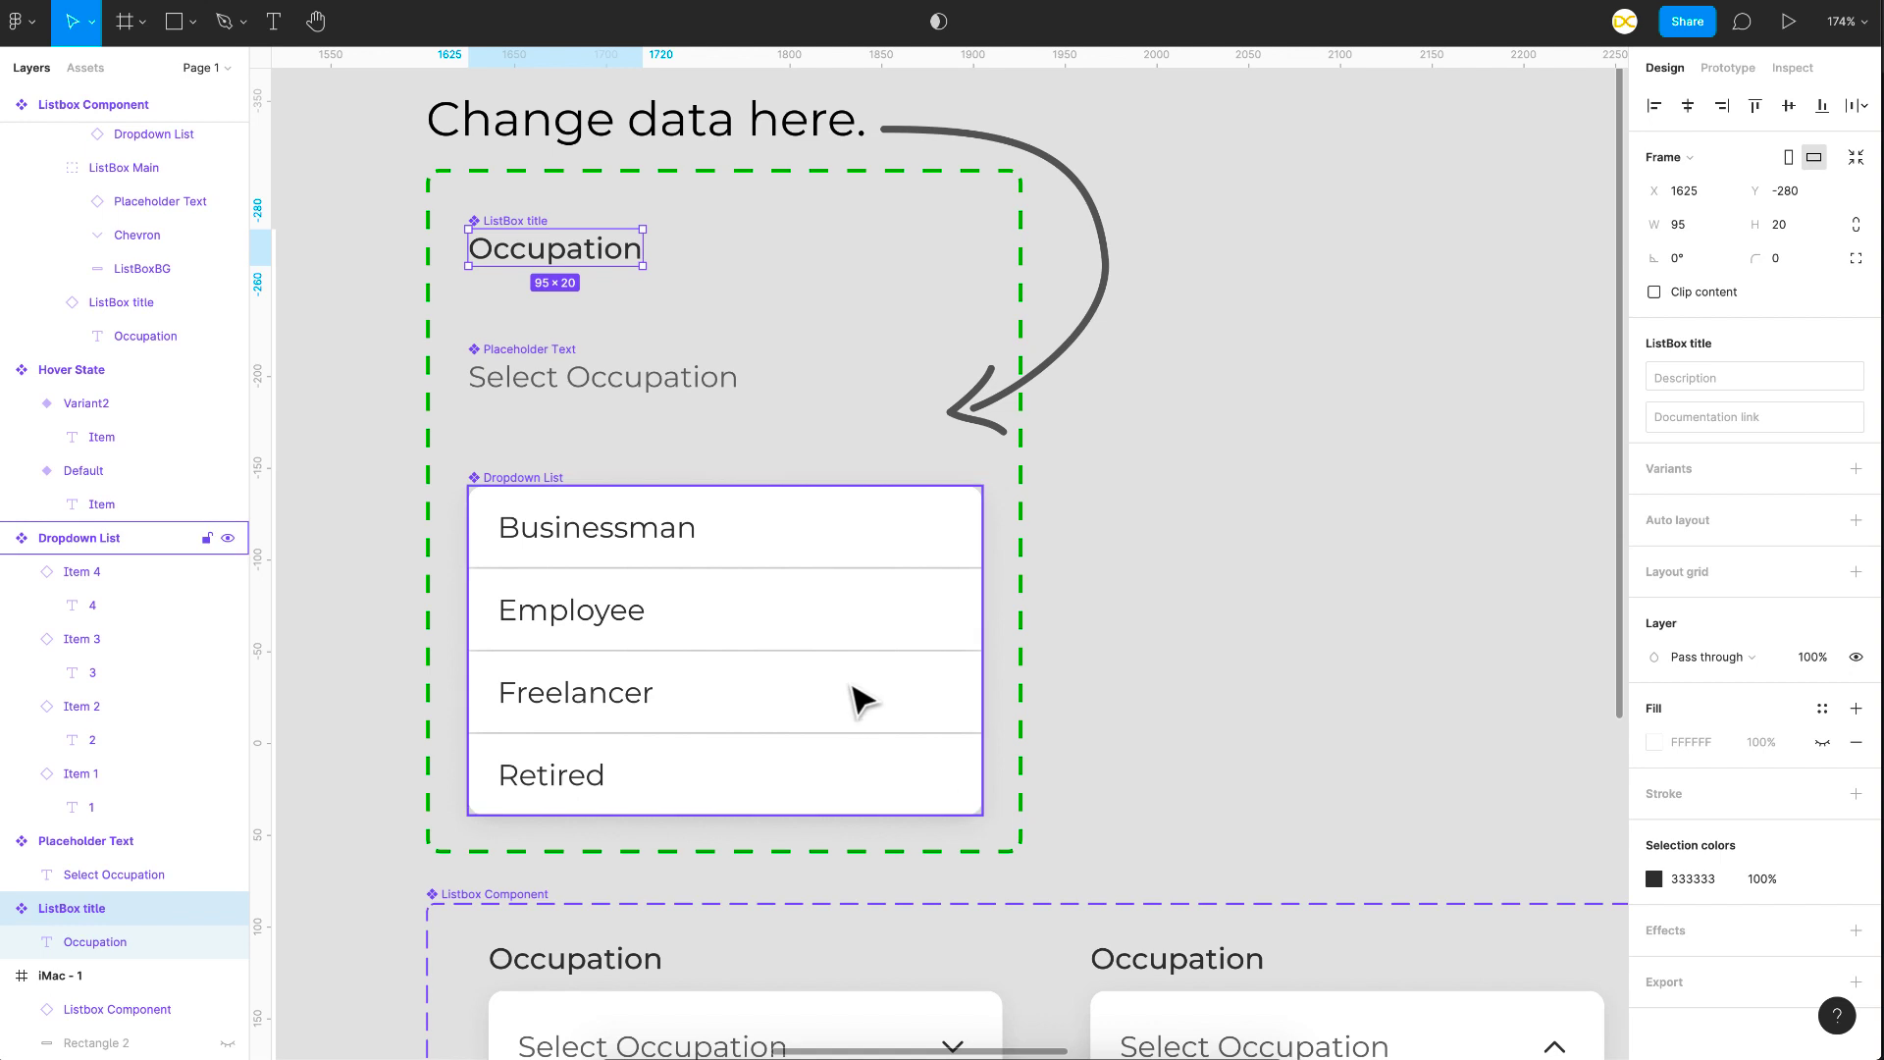
Drag the Hover State Default's Item label to the right
scroll(860, 699, "down", 3)
scroll(854, 694, "down", 3, "ctrl")
scroll(854, 694, "down", 5)
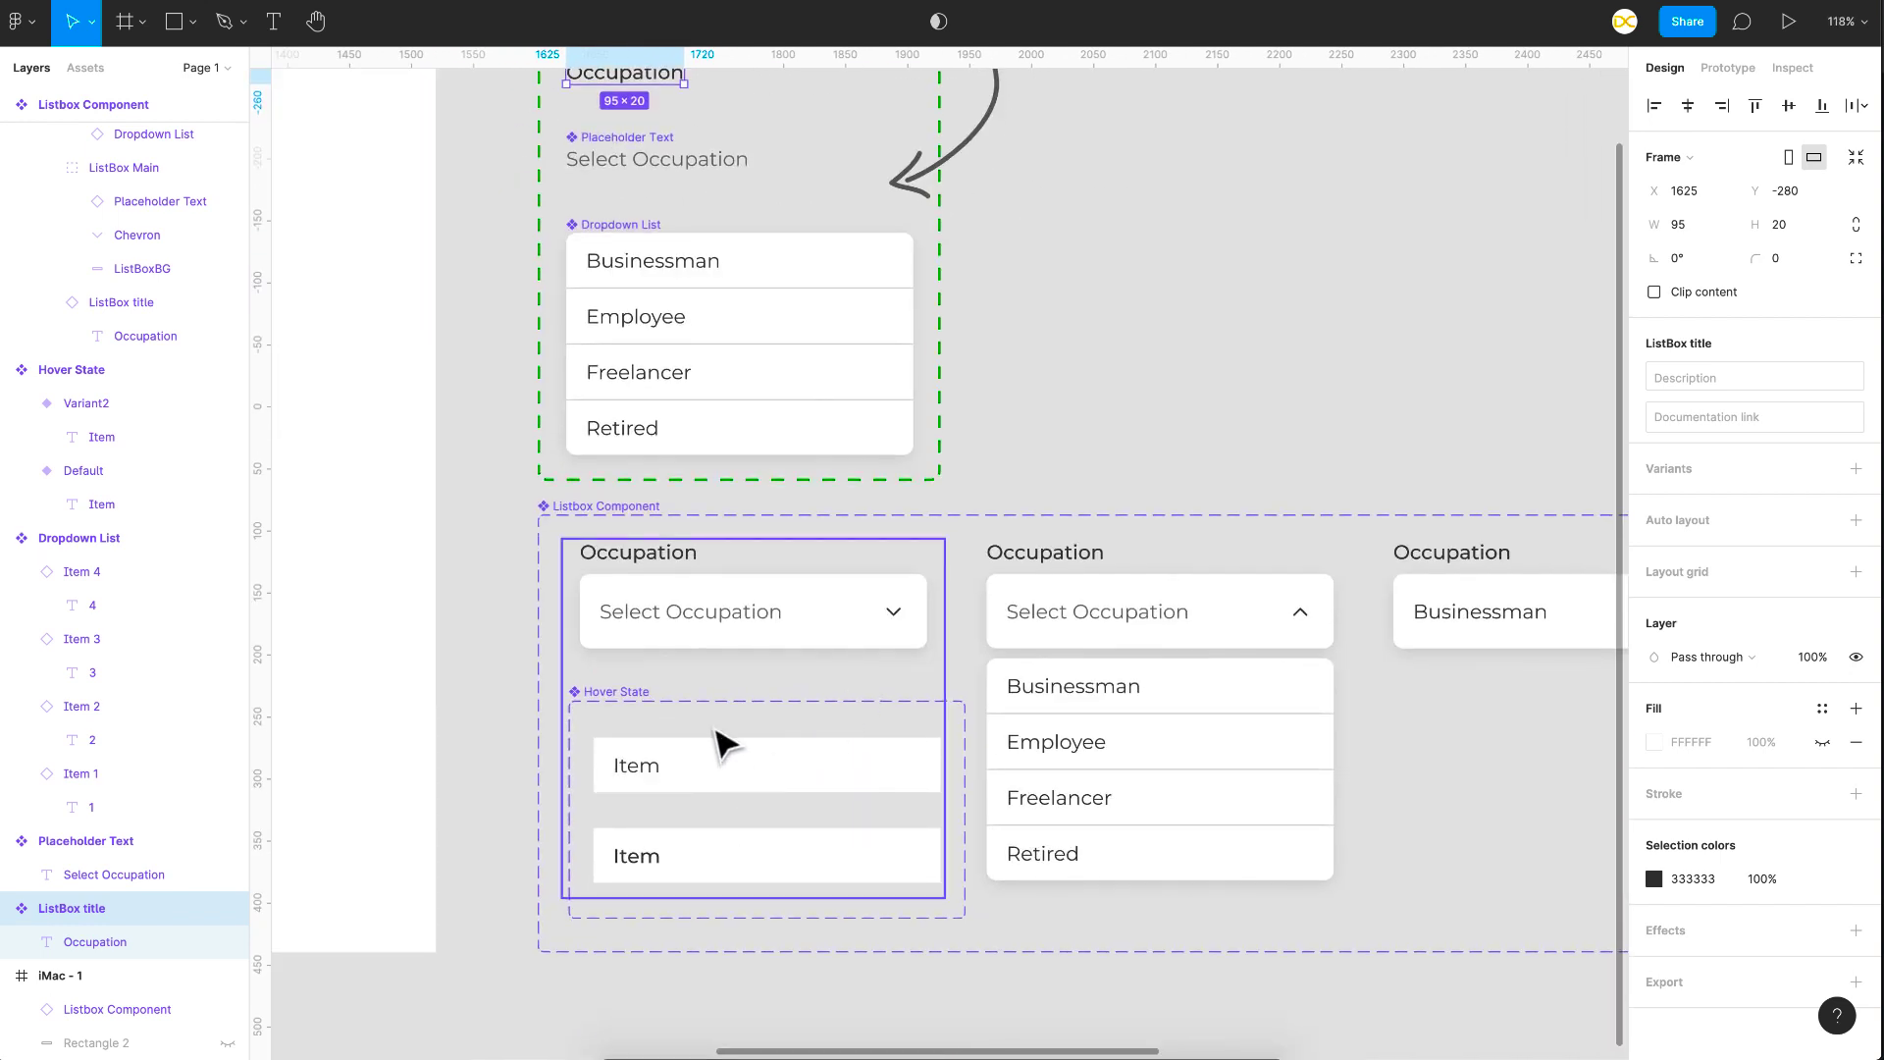
scroll(694, 522, "up", 2)
scroll(677, 434, "down", 4)
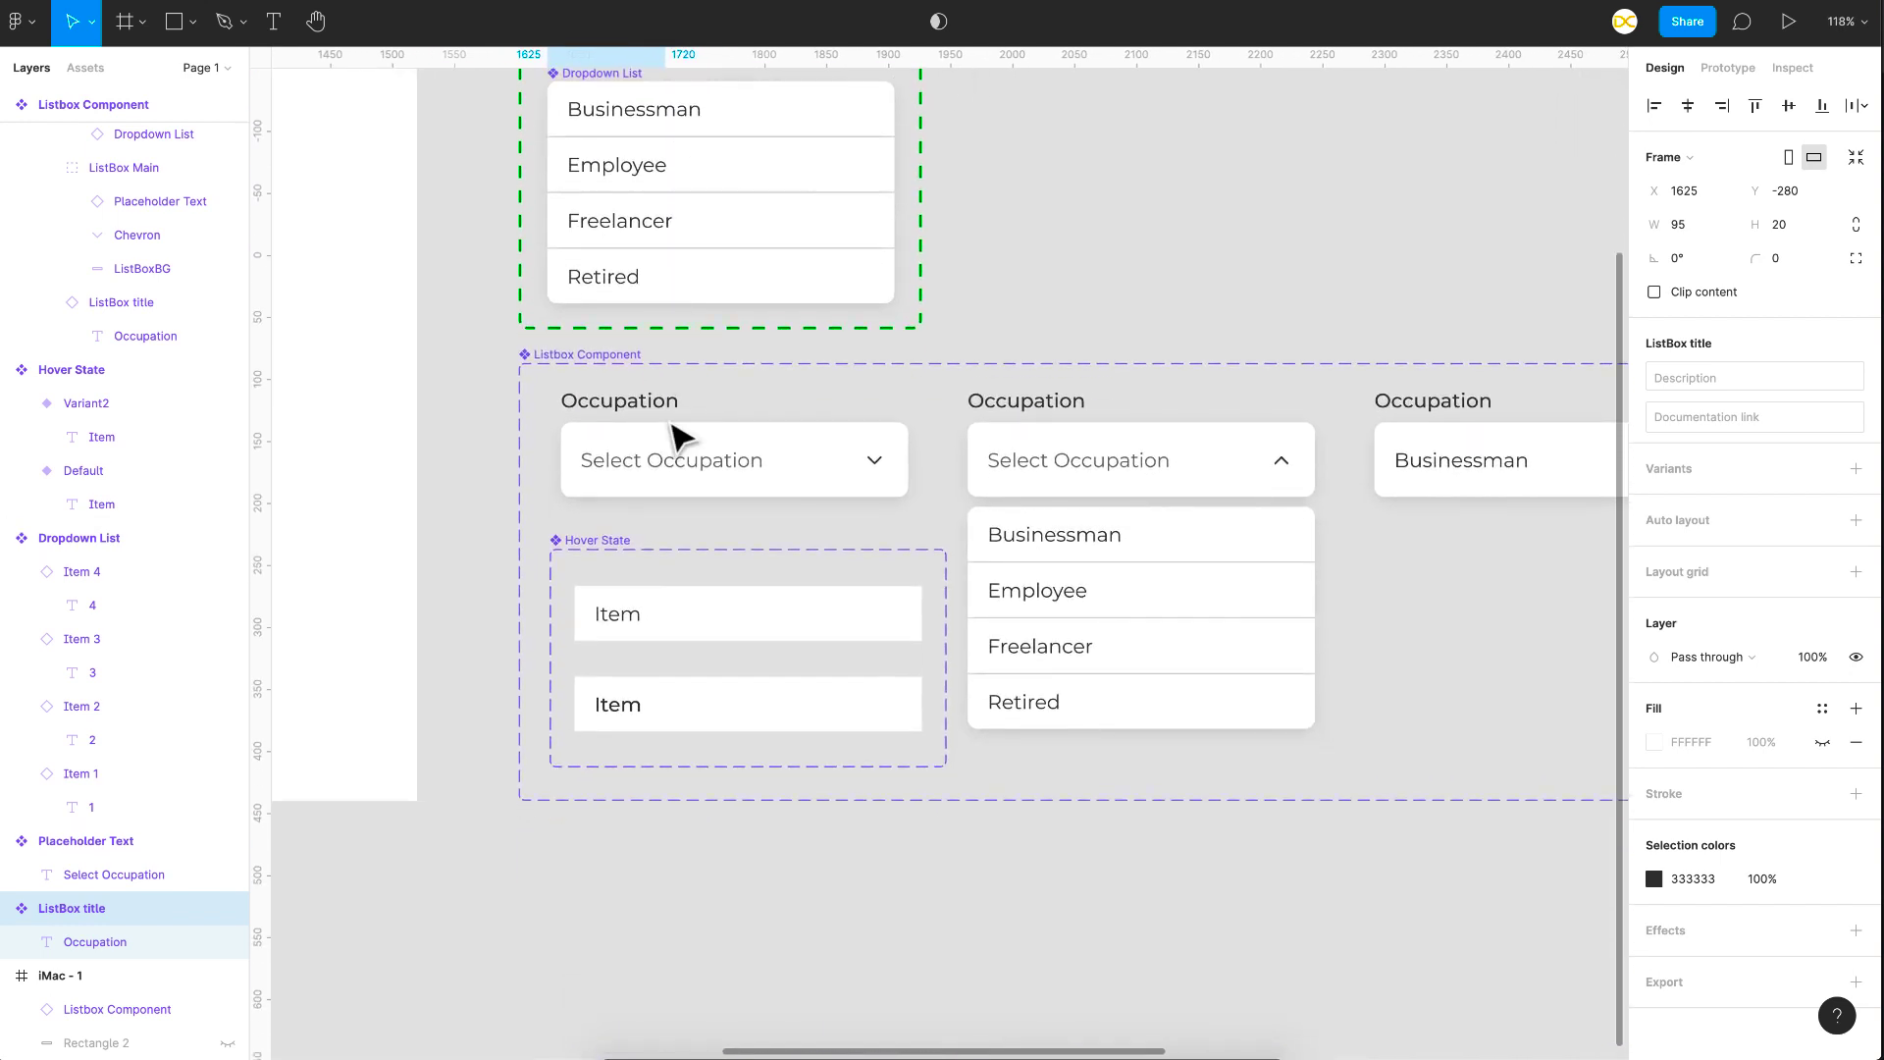
scroll(678, 434, "up", 1)
key("Escape")
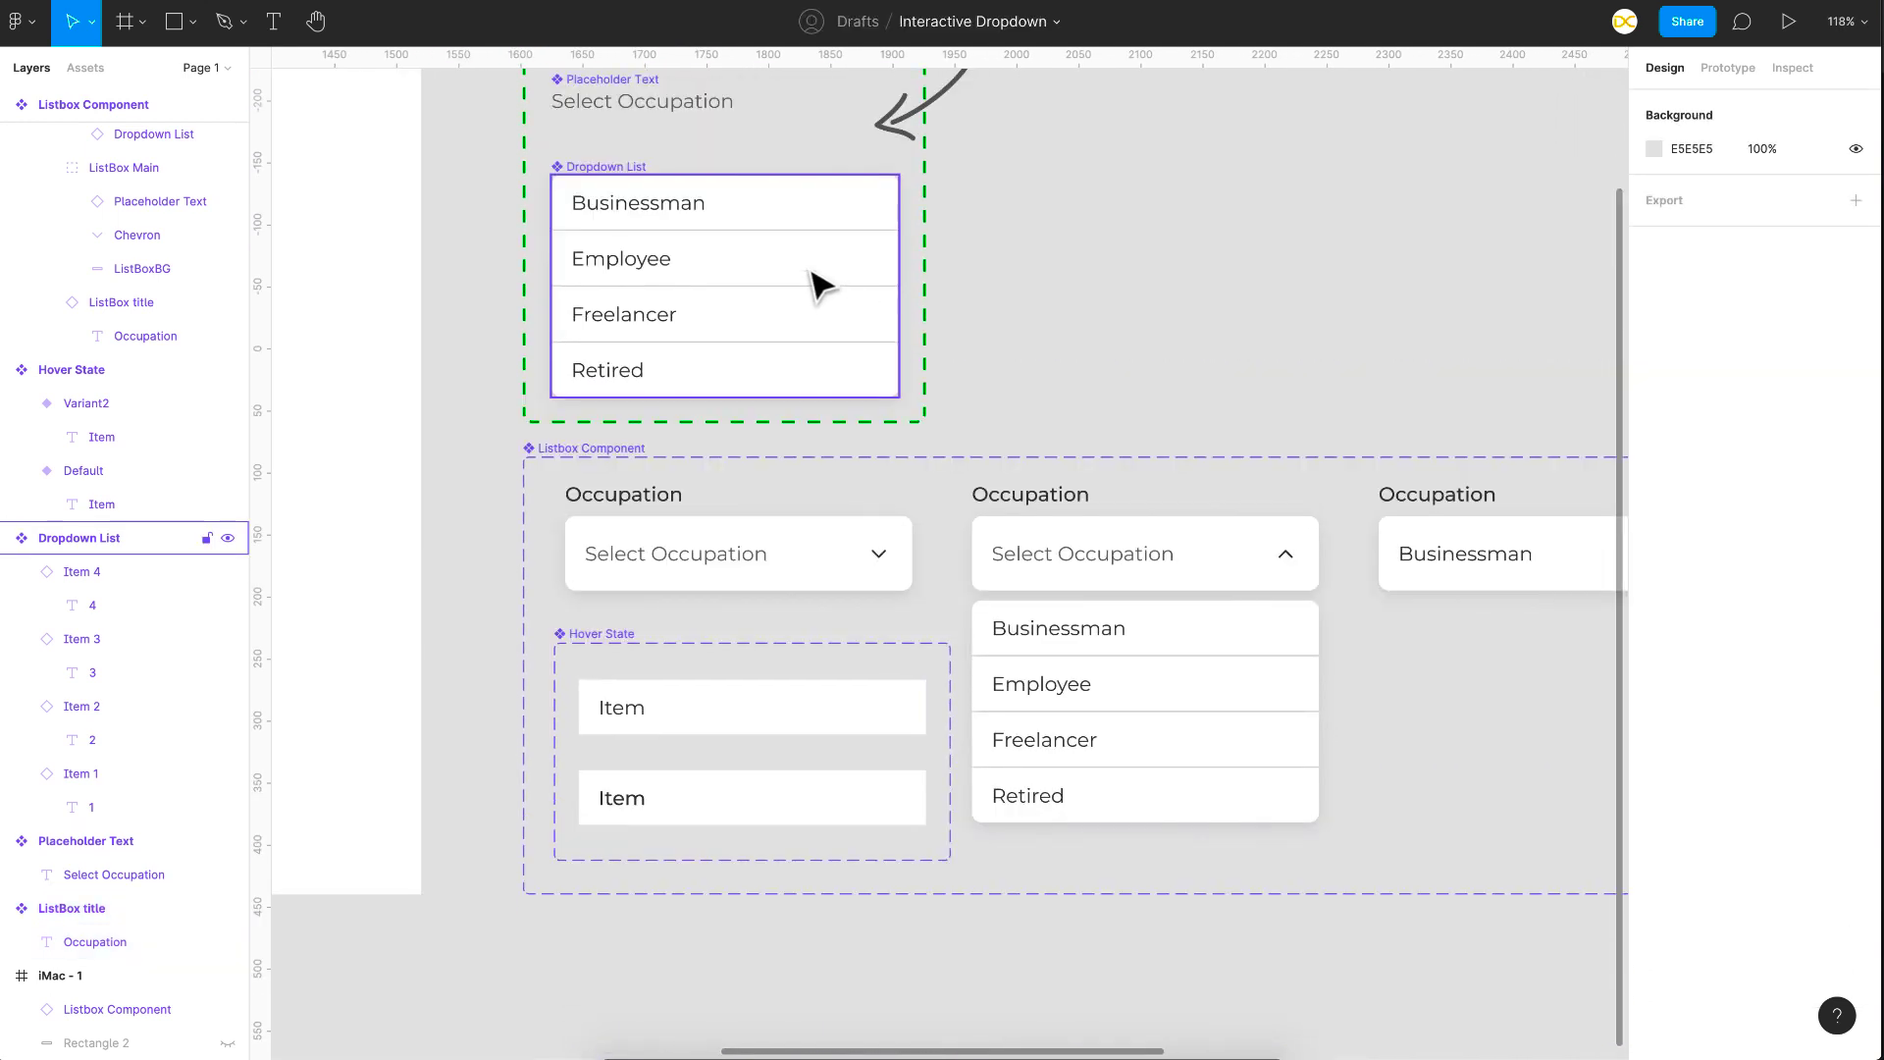
left_click(772, 206)
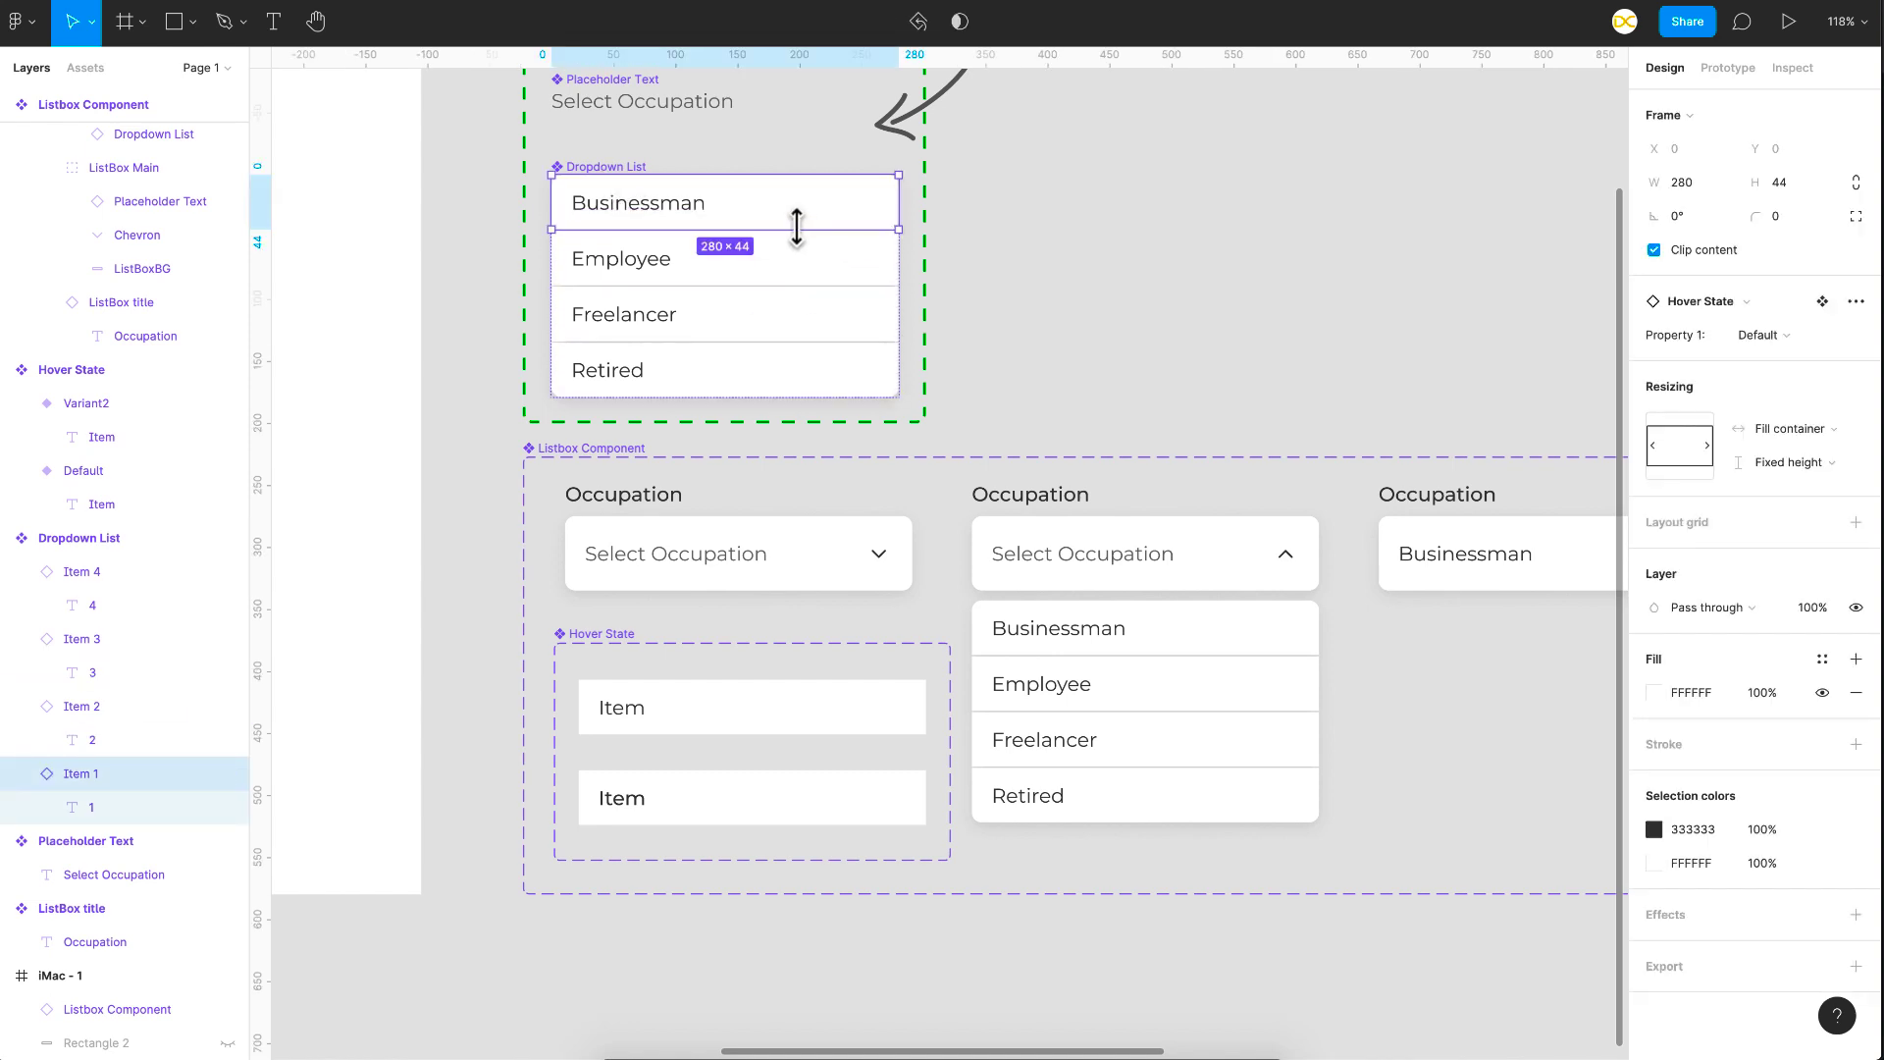
double_click(636, 711)
left_click_drag(633, 709, 708, 708)
Undo the label move and paste a copy of the open listbox
key("ctrl+z")
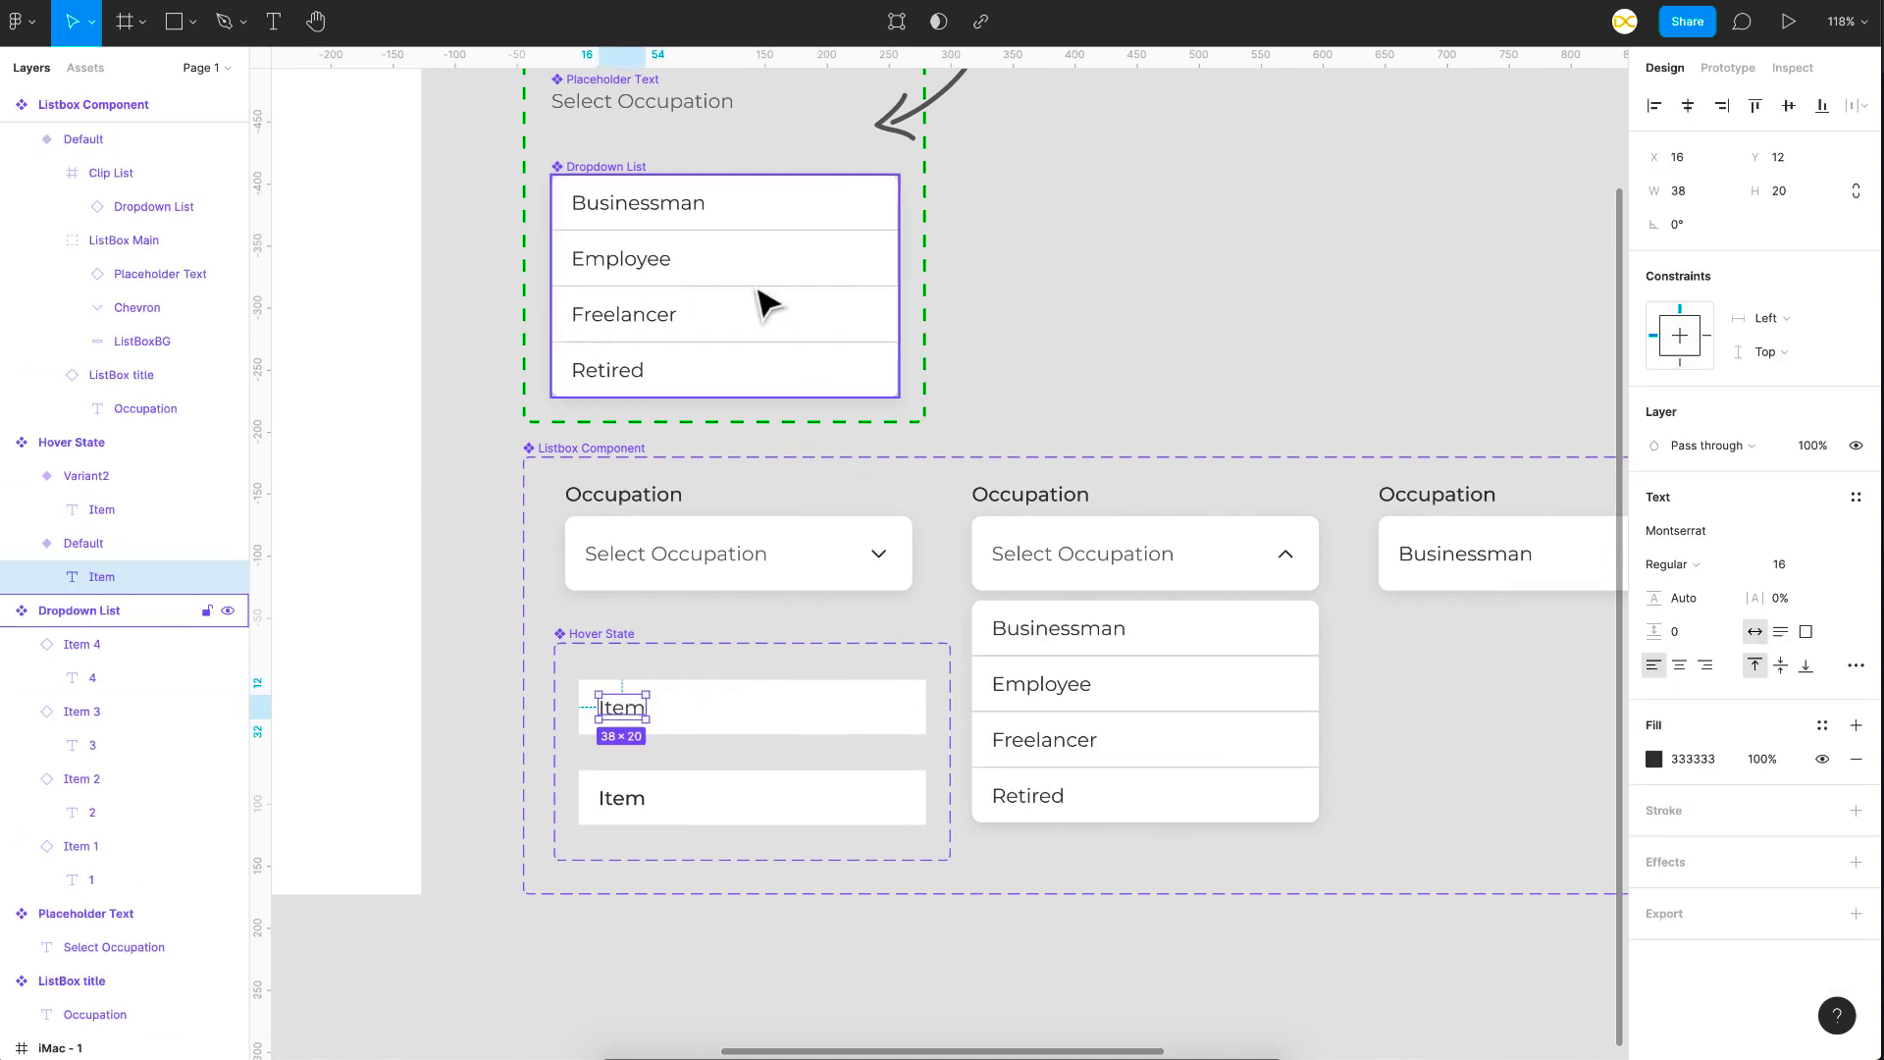
key("ctrl+v")
key("shift+2")
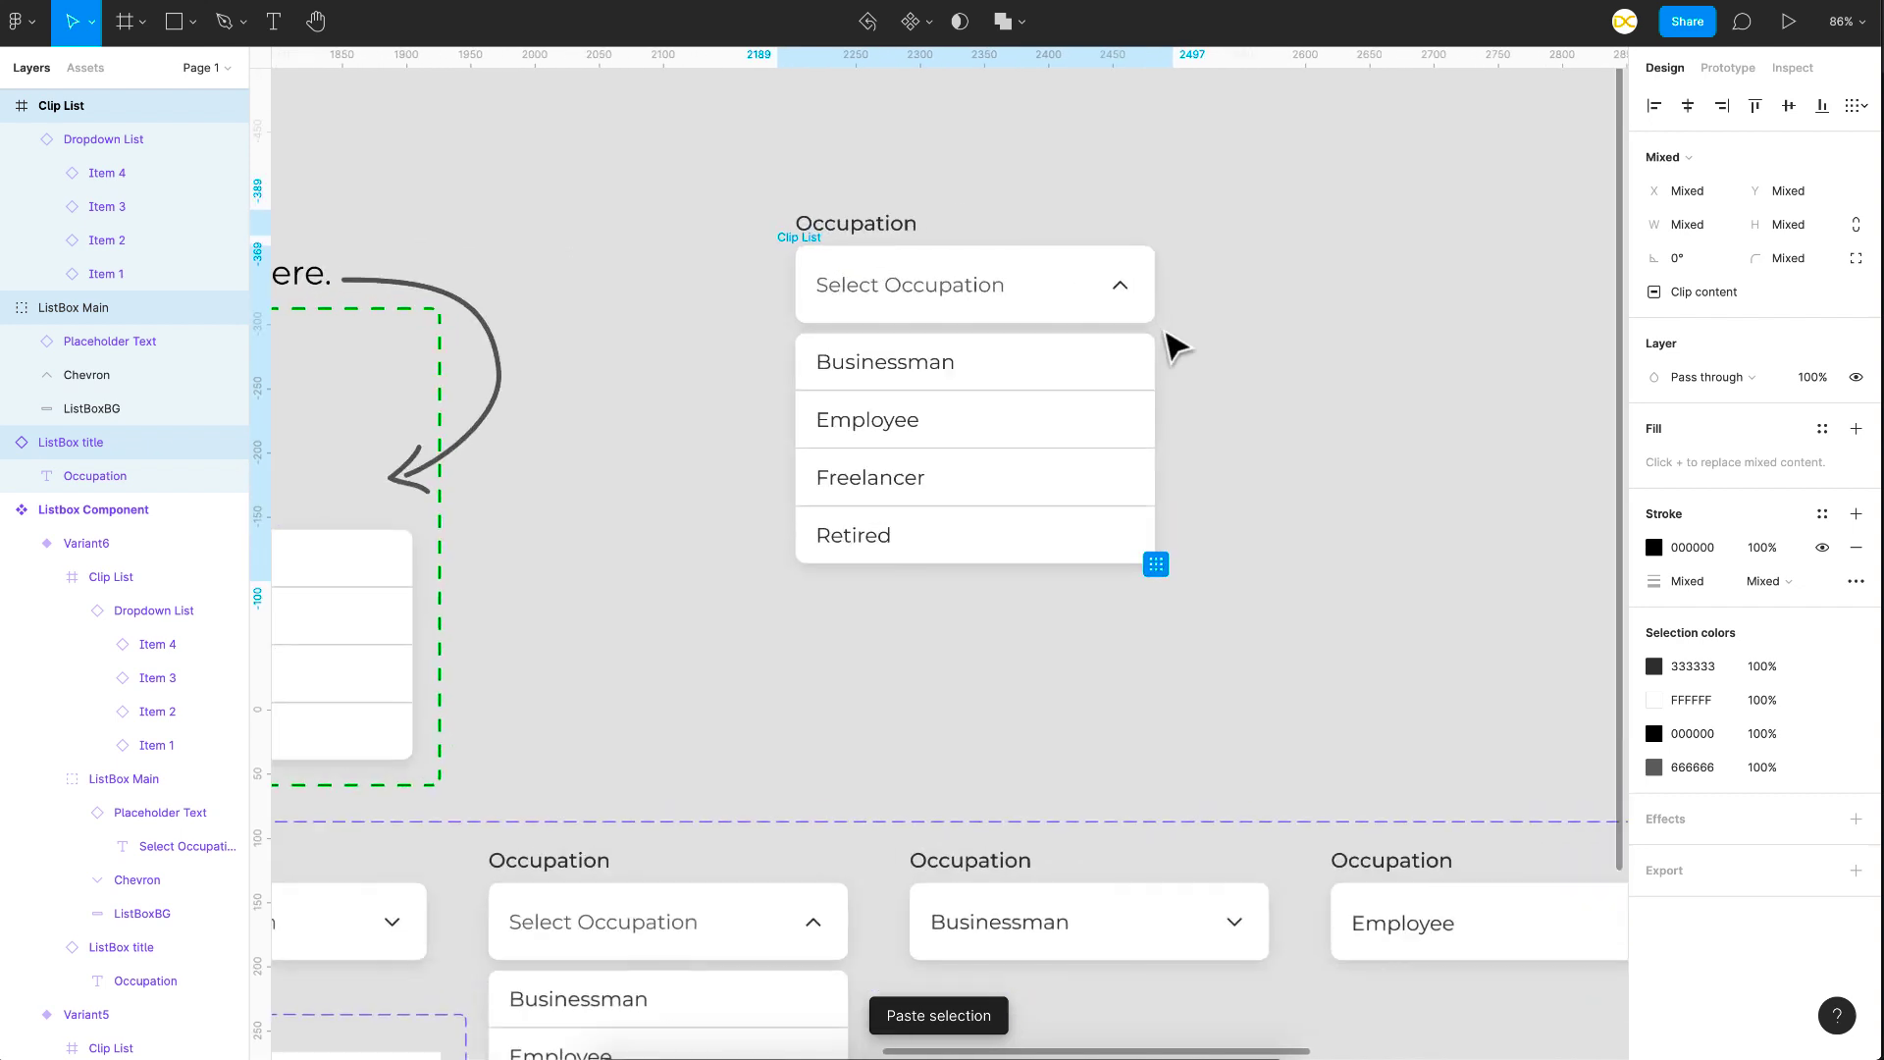
left_click(1294, 402)
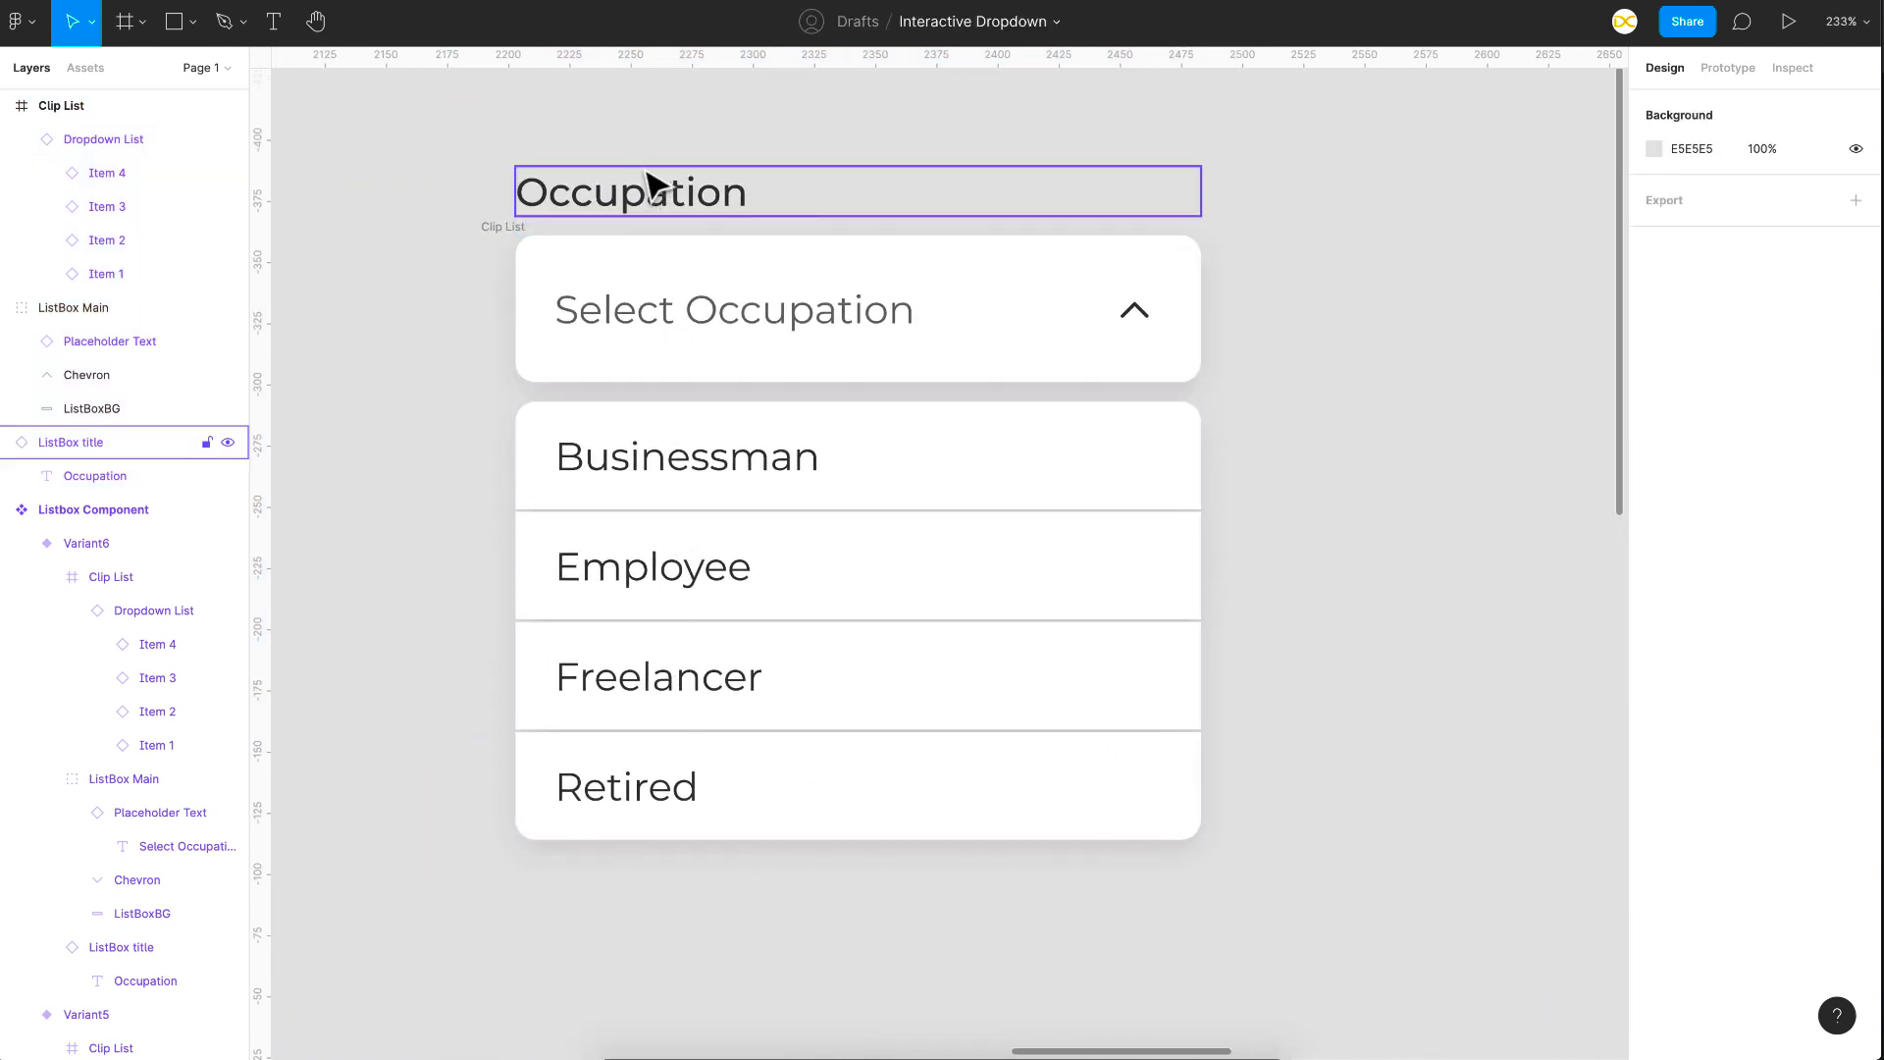
Turn the pasted listbox into Component 1 and move it higher on the canvas
left_click_drag(374, 91, 1443, 1022)
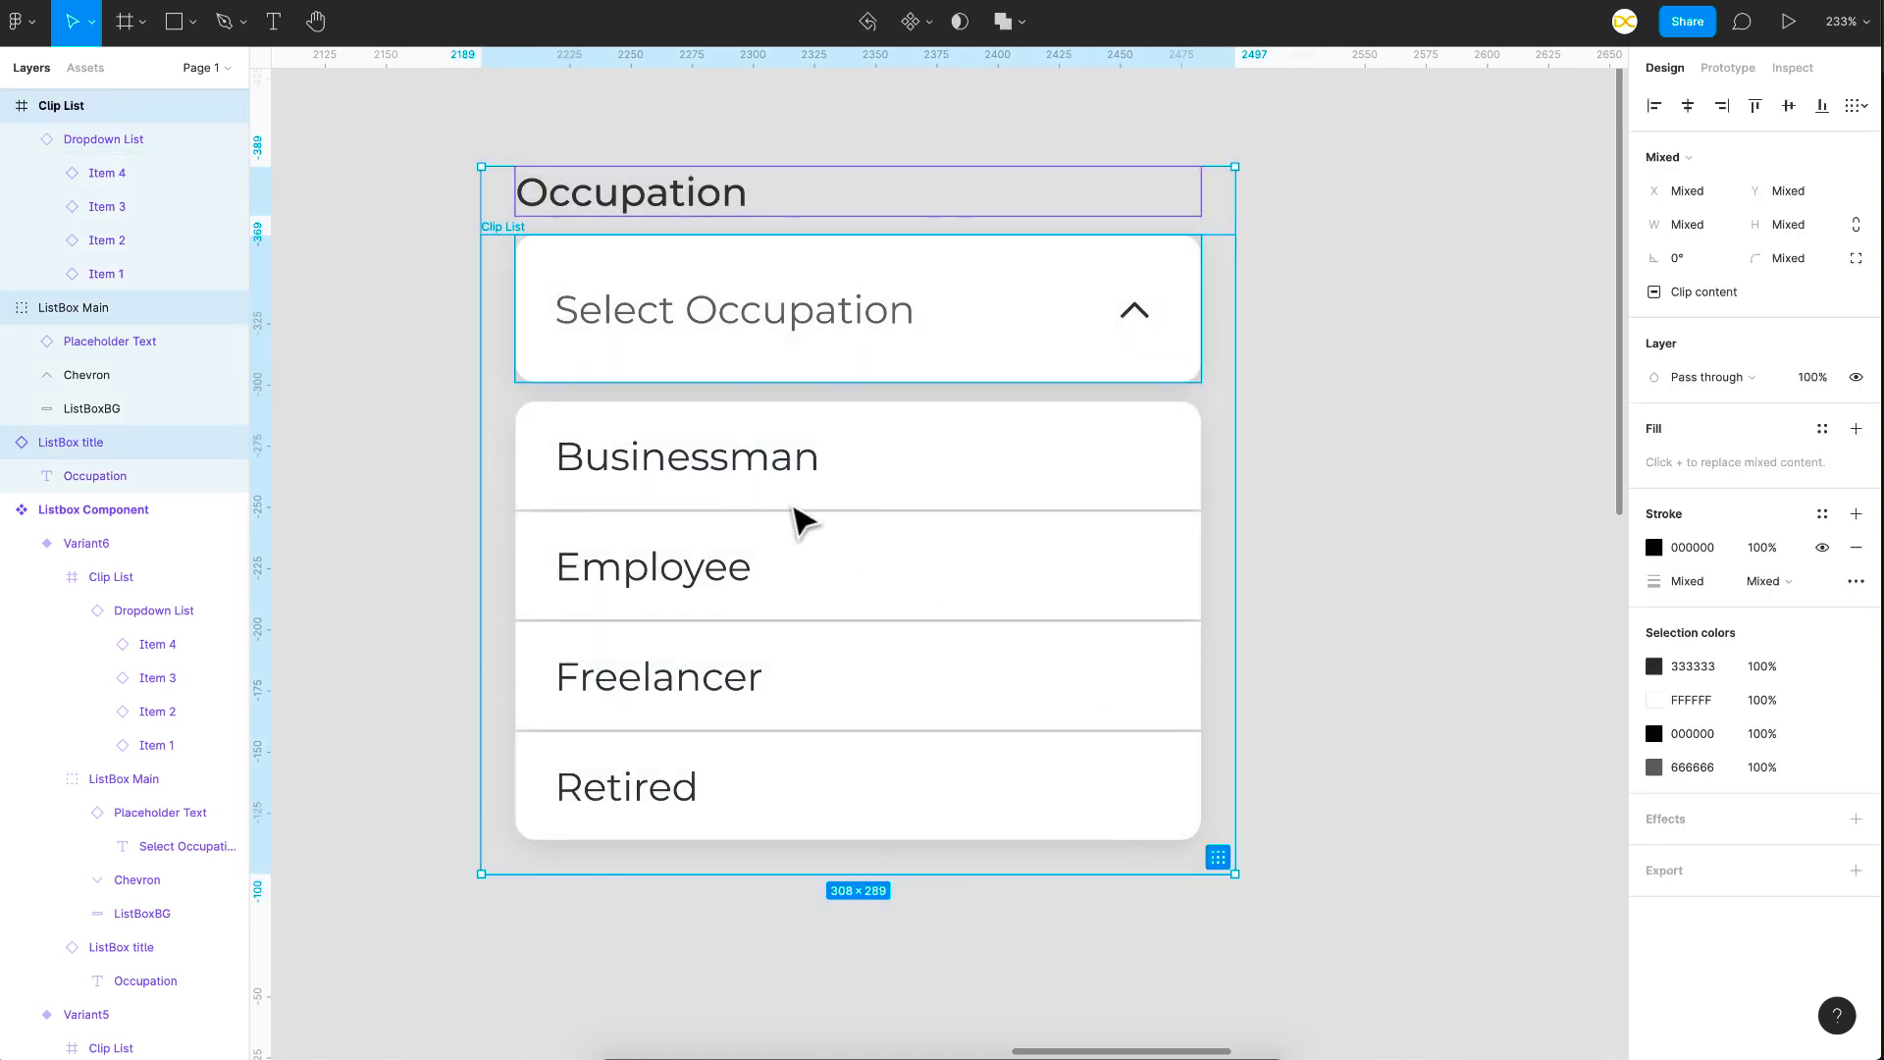
right_click(785, 508)
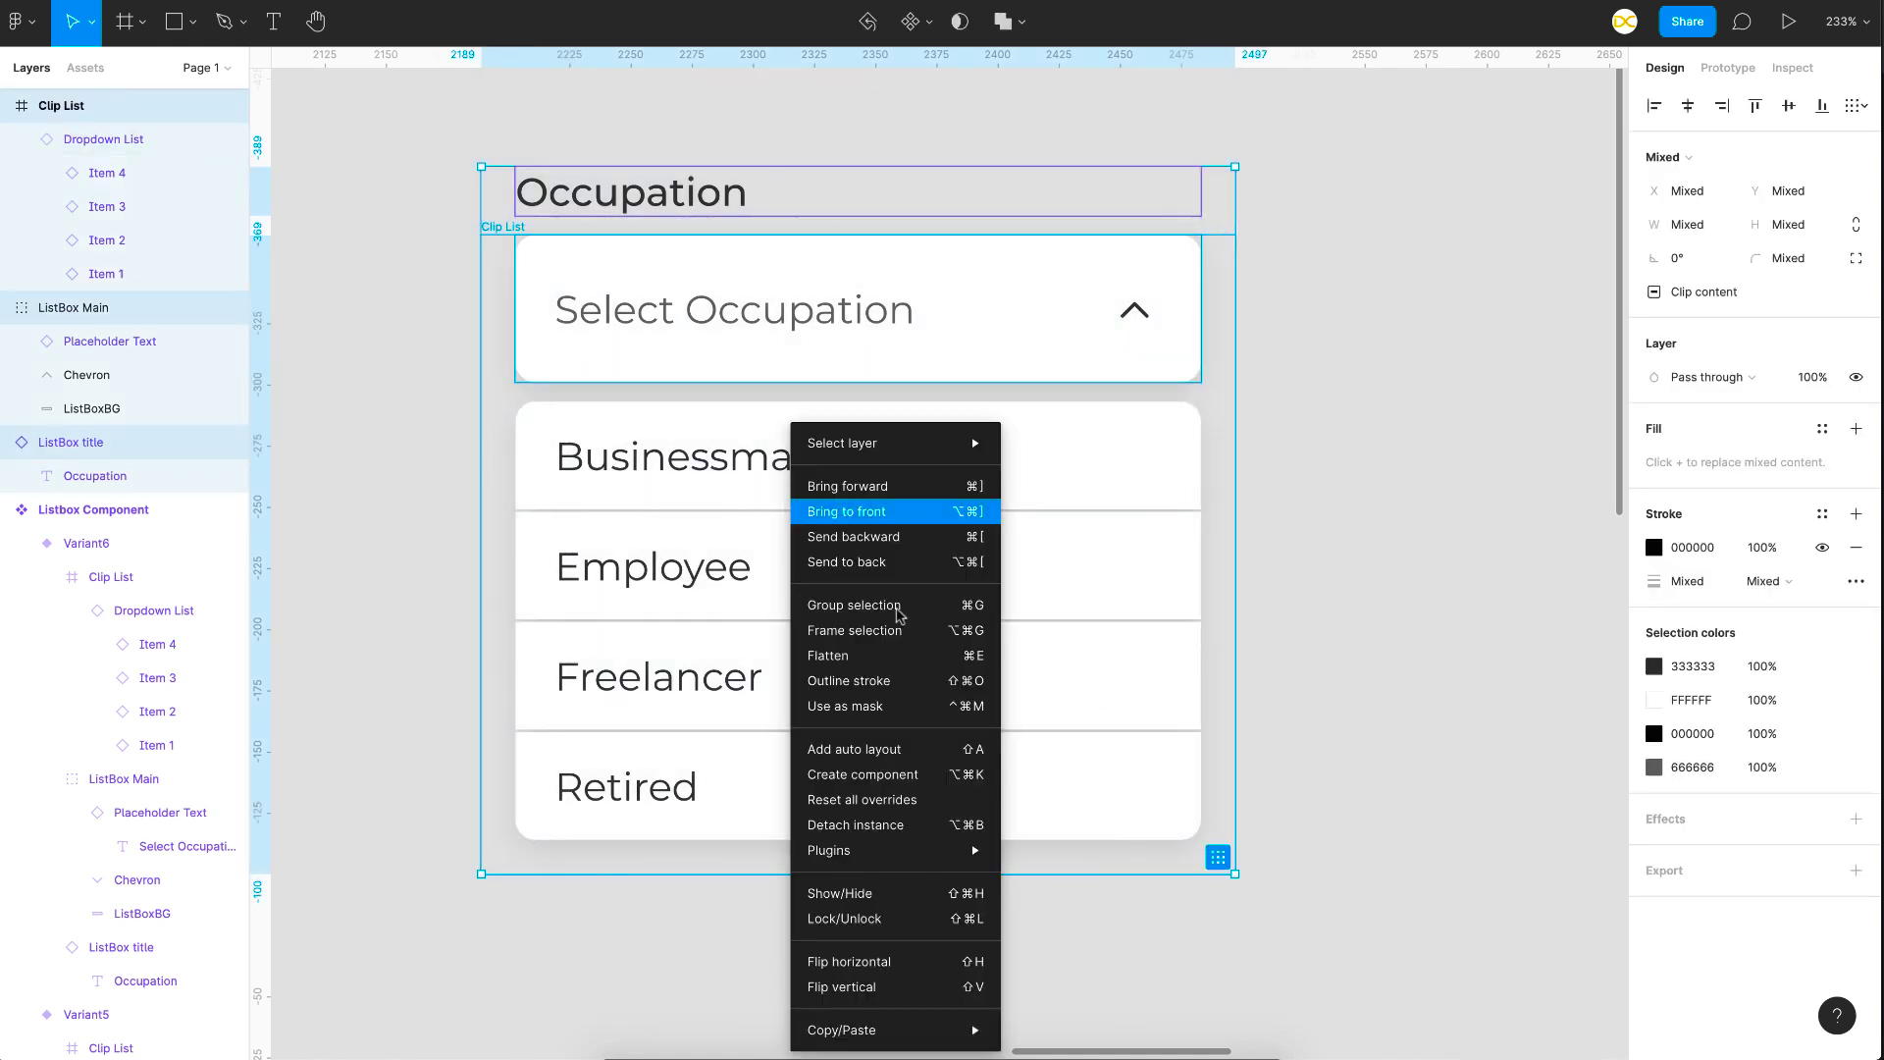
left_click(945, 780)
scroll(948, 790, "down", 5)
left_click_drag(946, 791, 976, 257)
scroll(977, 257, "up", 5)
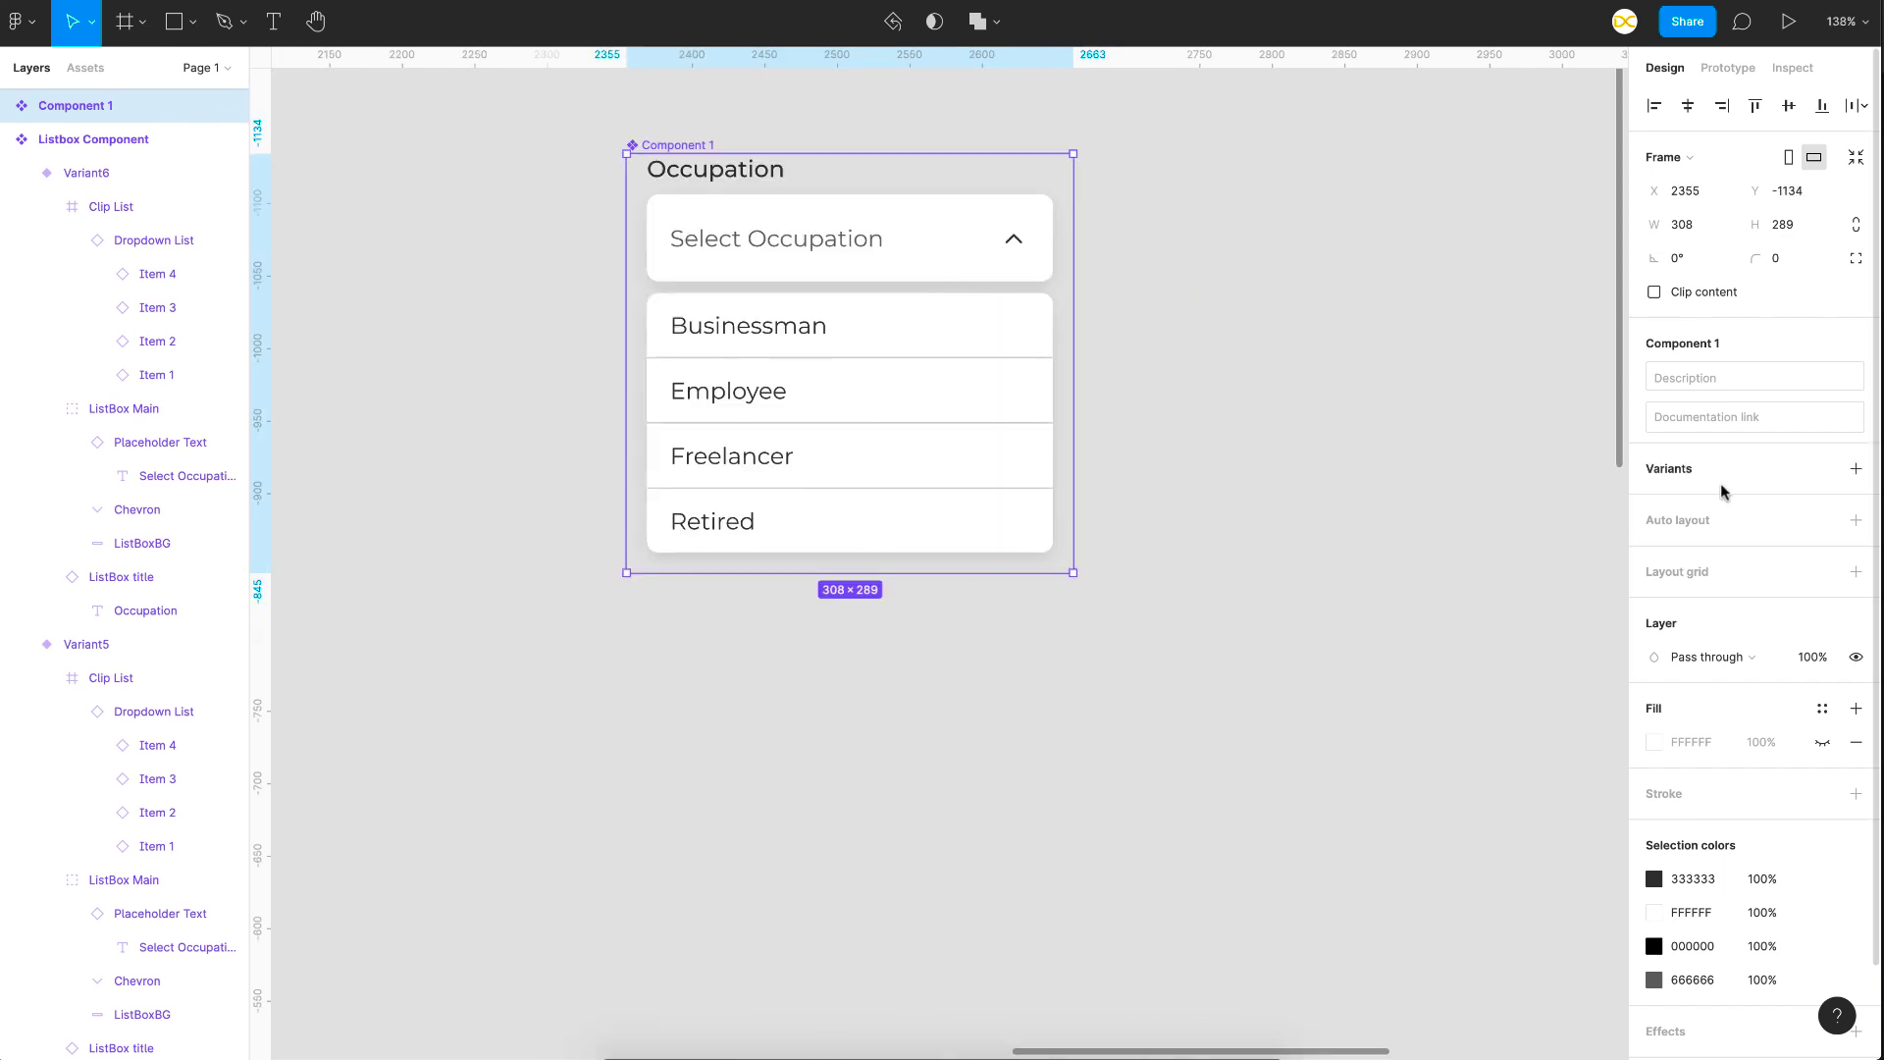
Add a second variant to Component 1 and collapse the Default variant's Dropdown List
left_click(1856, 470)
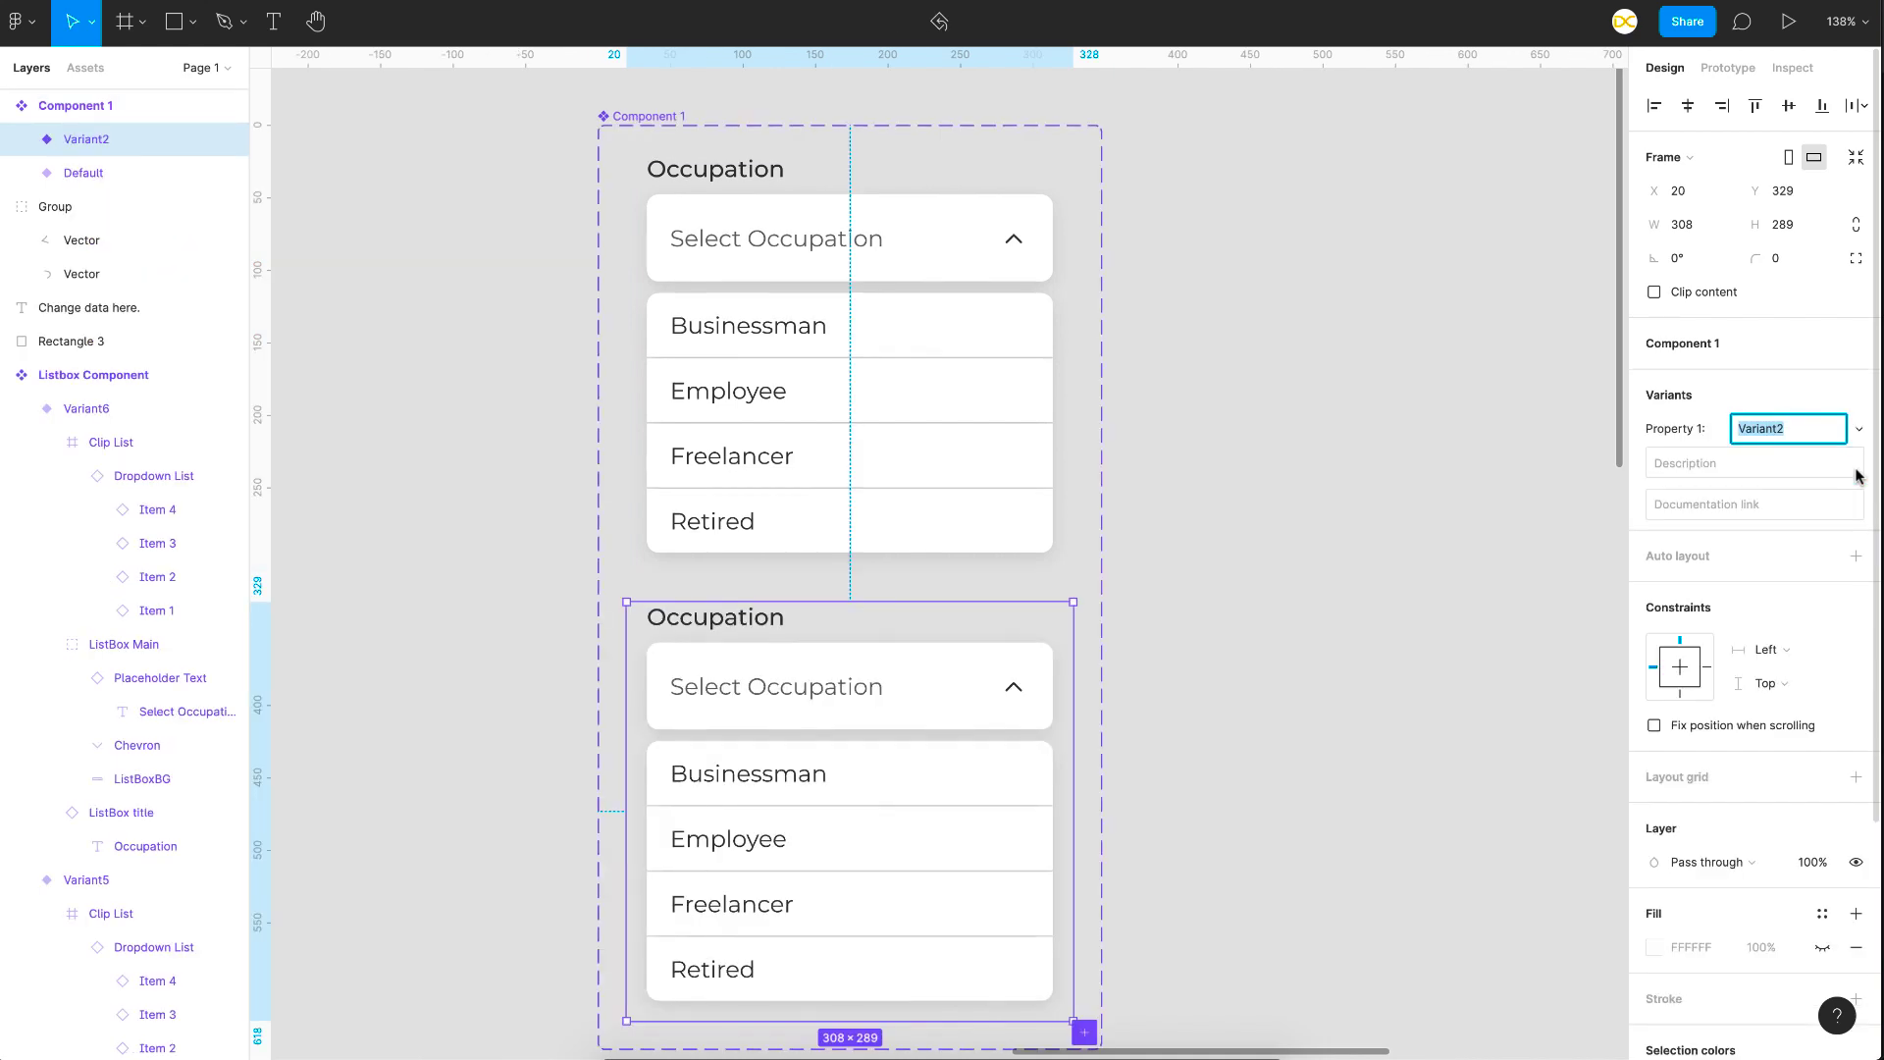
scroll(1015, 337, "down", 2)
left_click(1235, 422)
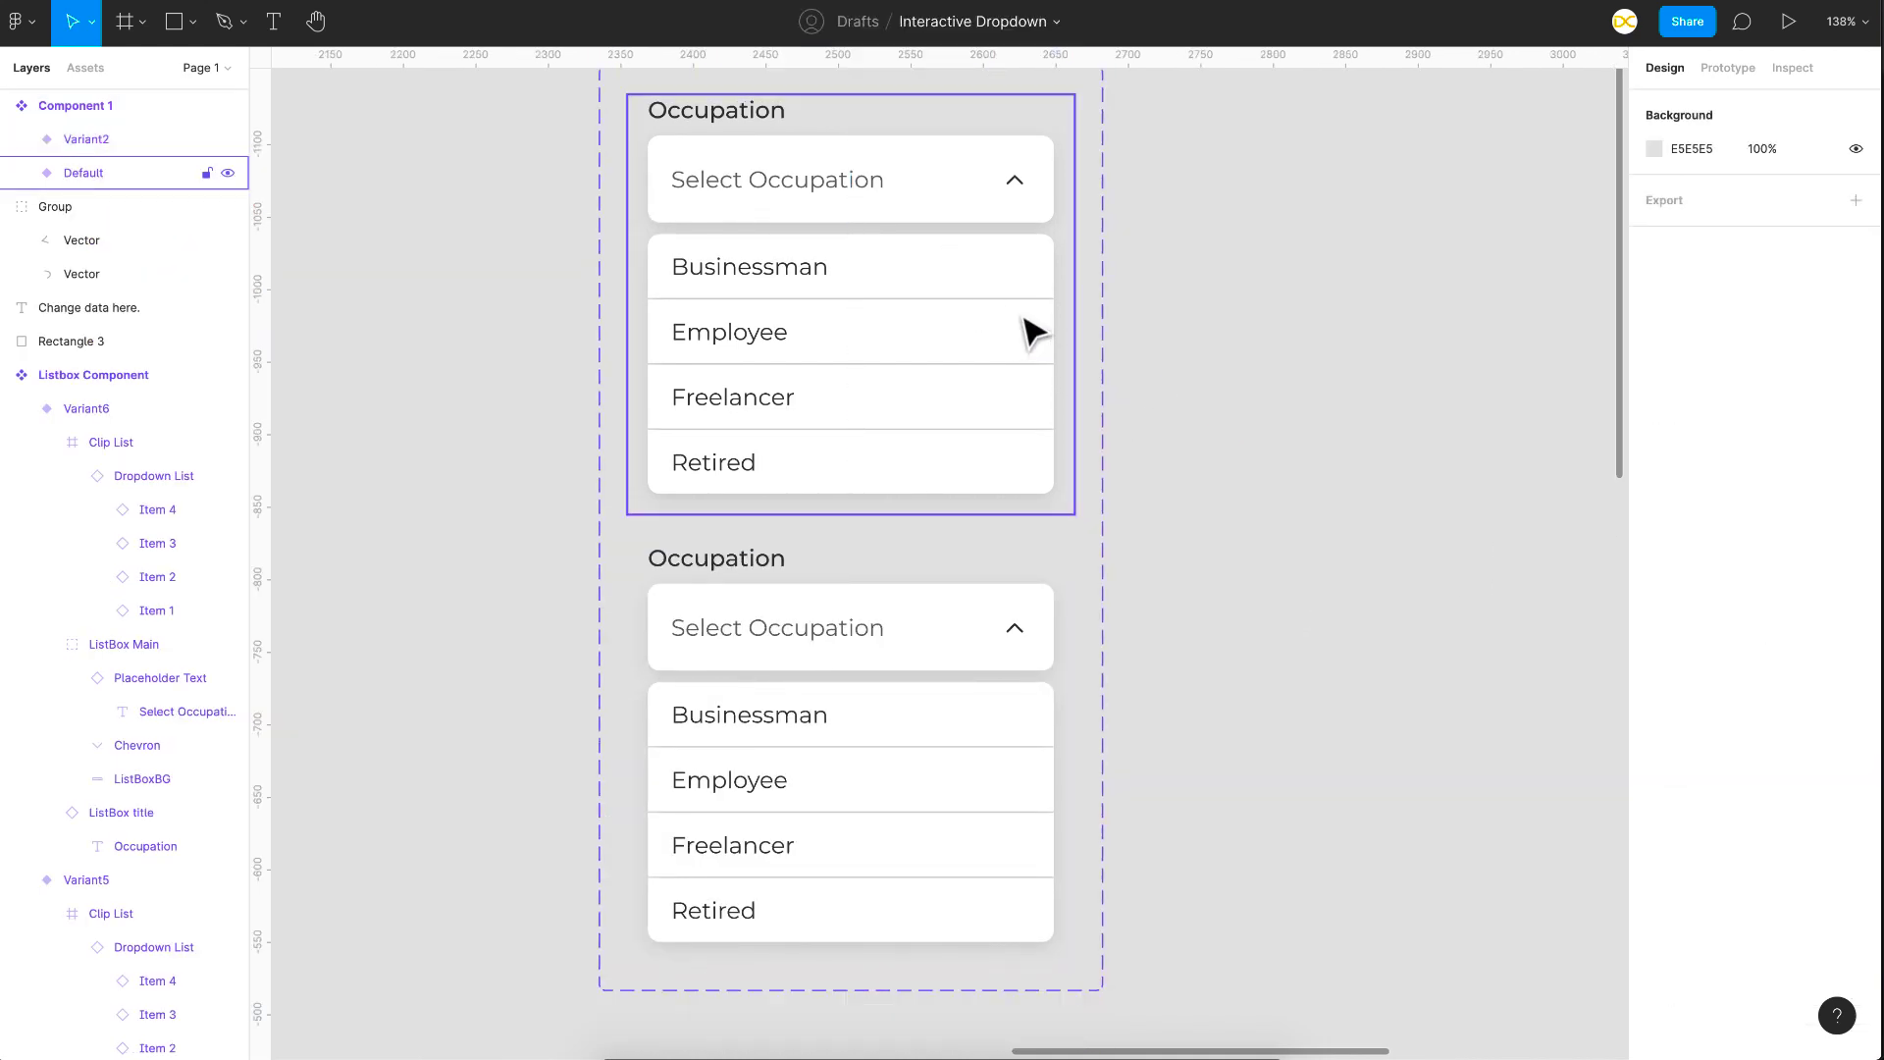
scroll(1022, 328, "up", 2)
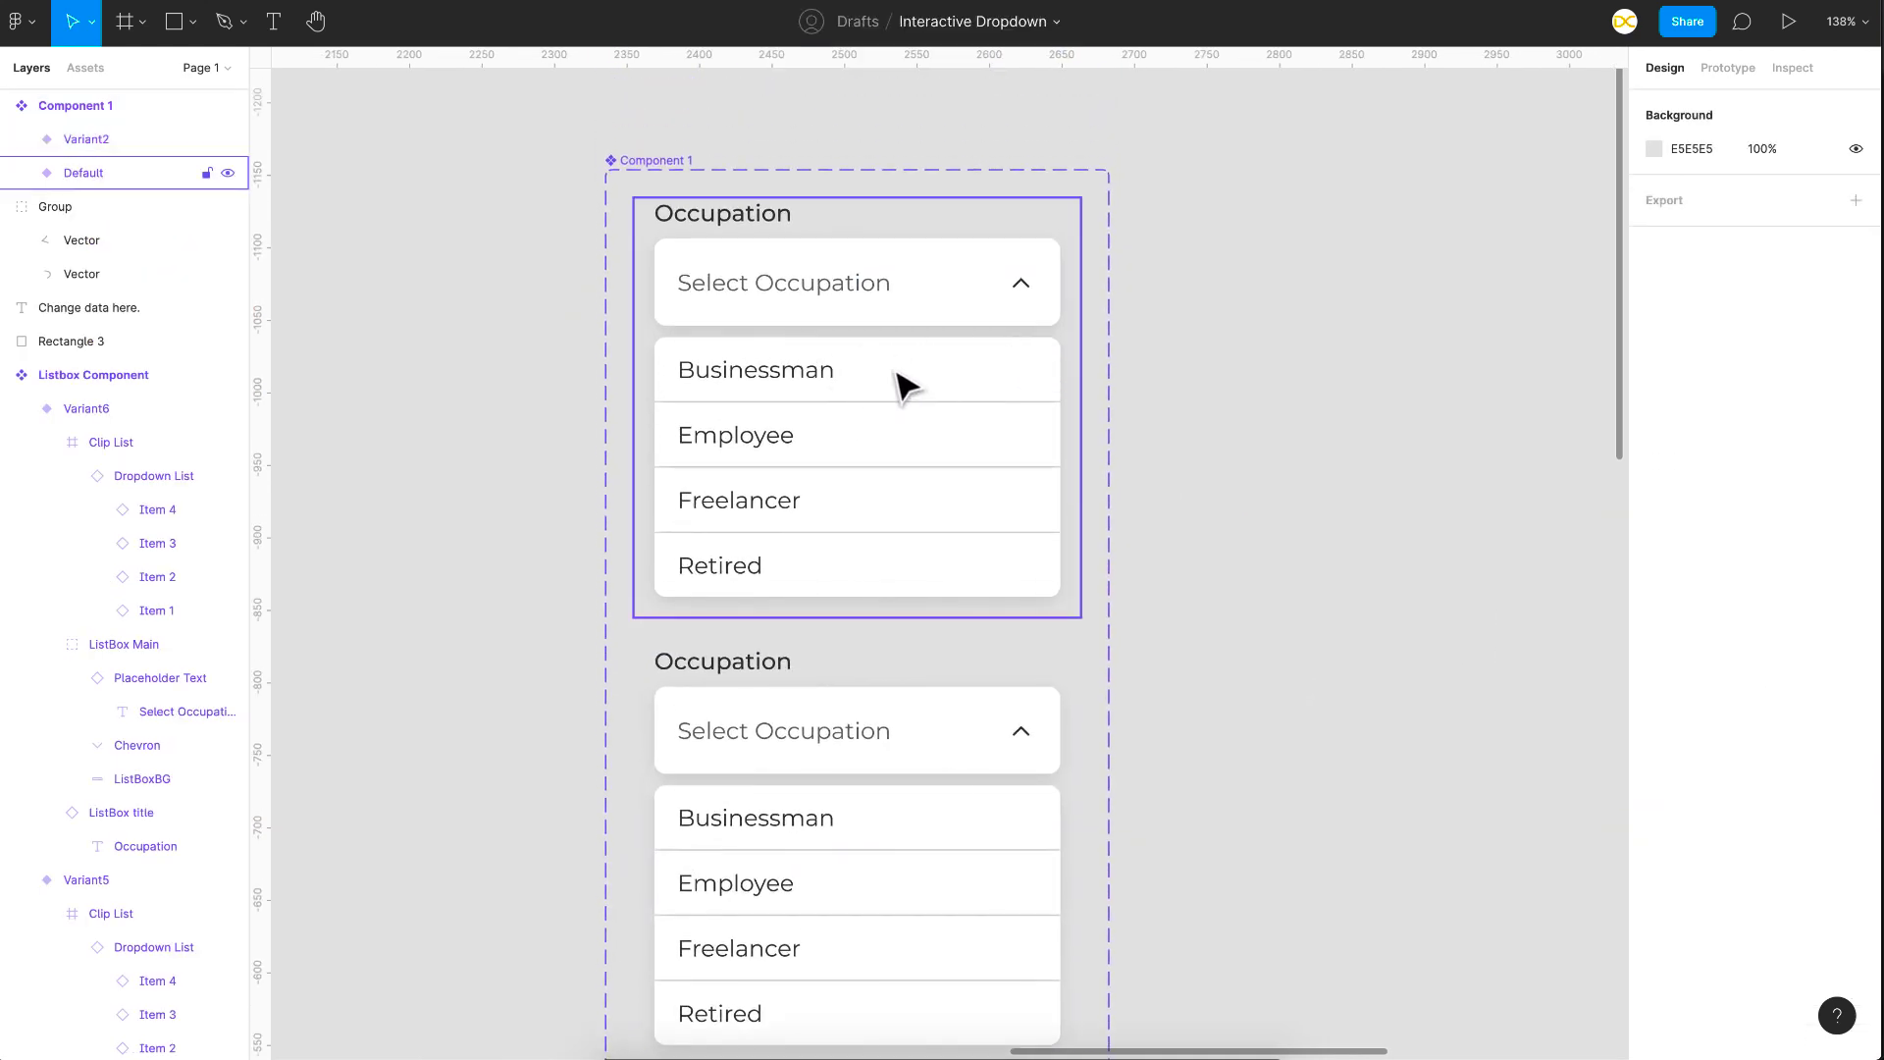
scroll(937, 389, "up", 3)
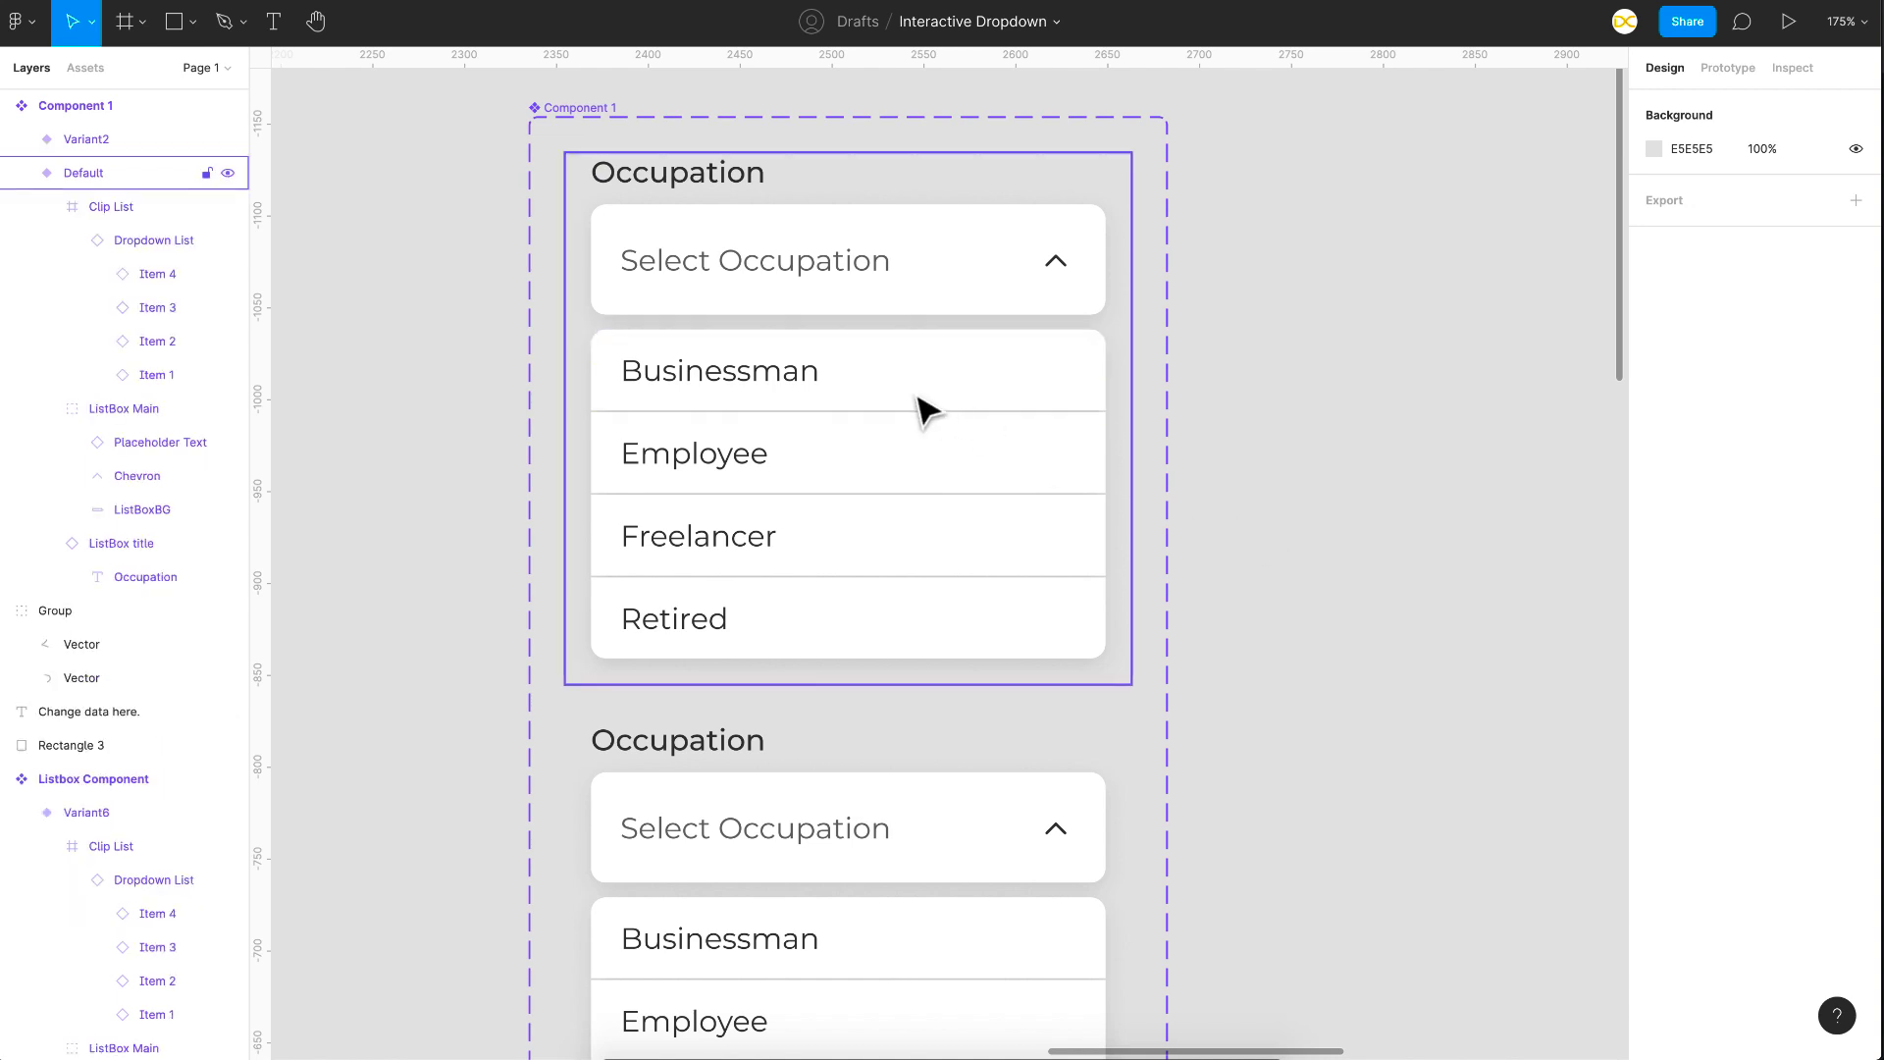
left_click(910, 400, "ctrl")
left_click(175, 241)
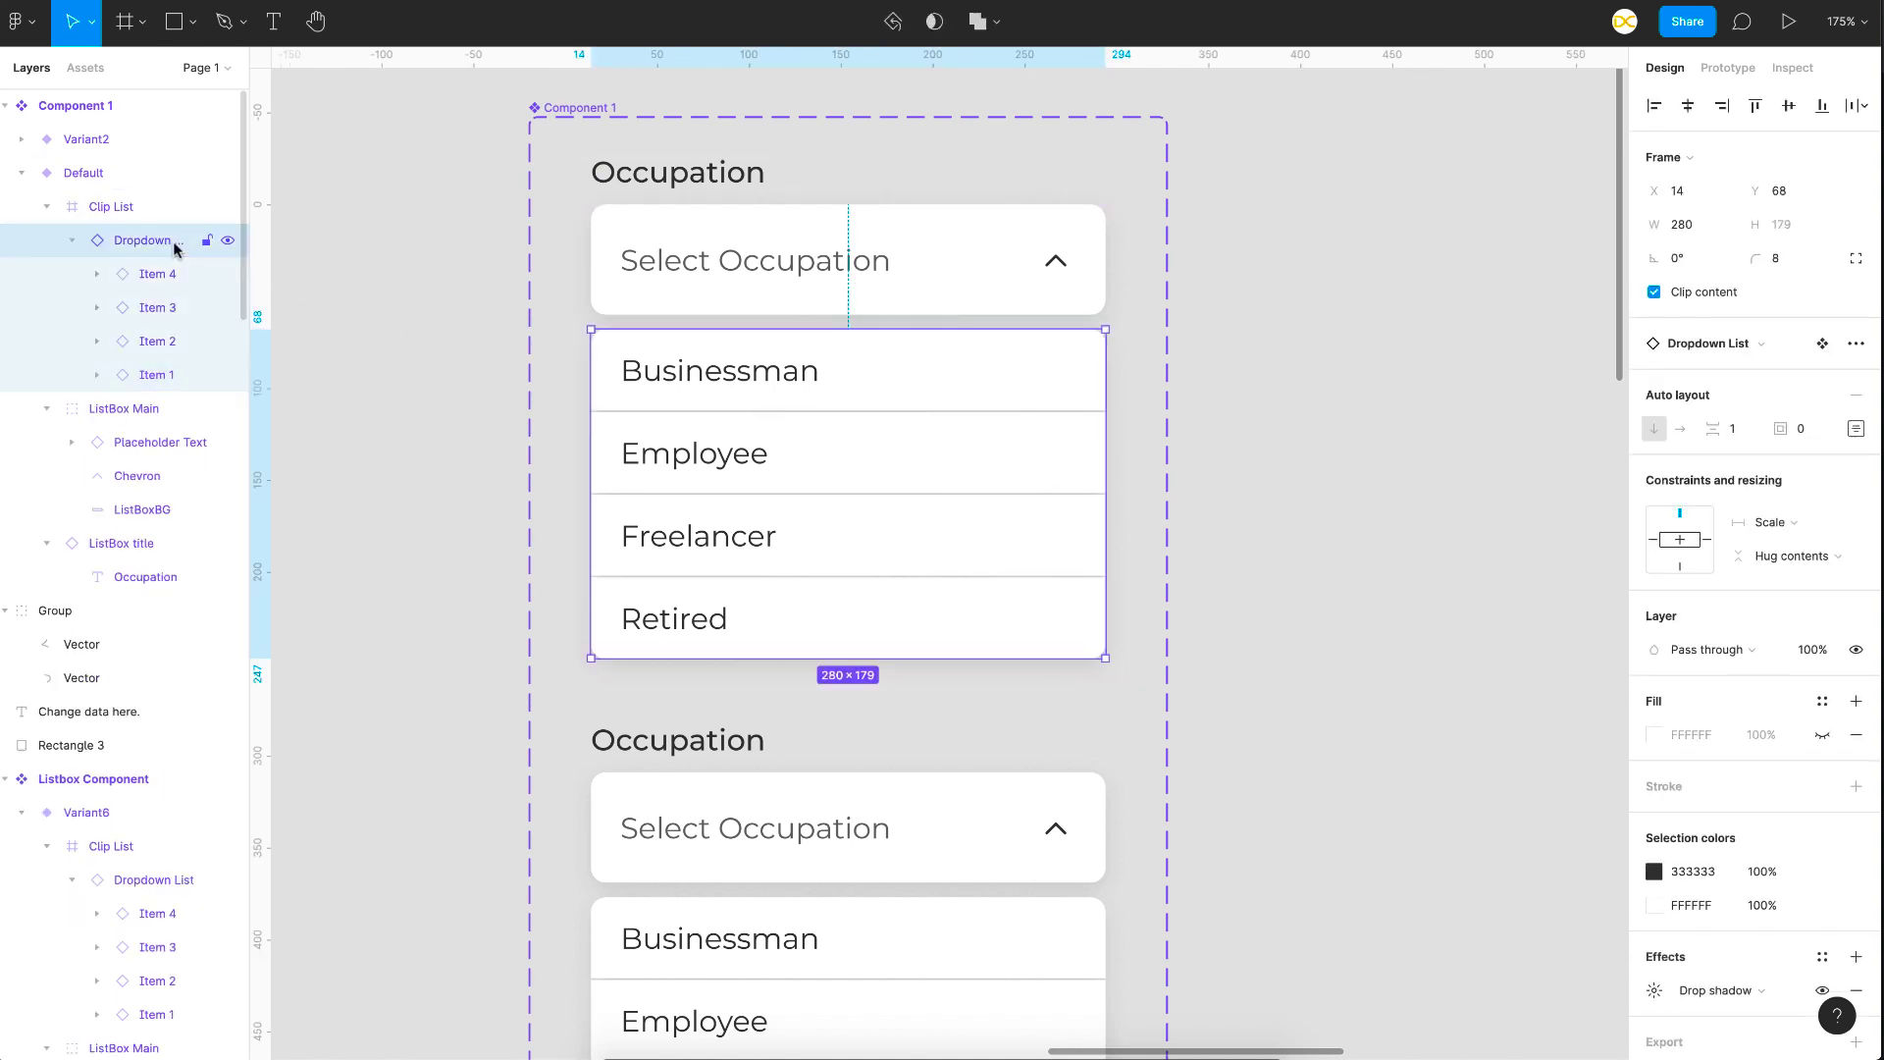
left_click_drag(845, 660, 865, 324)
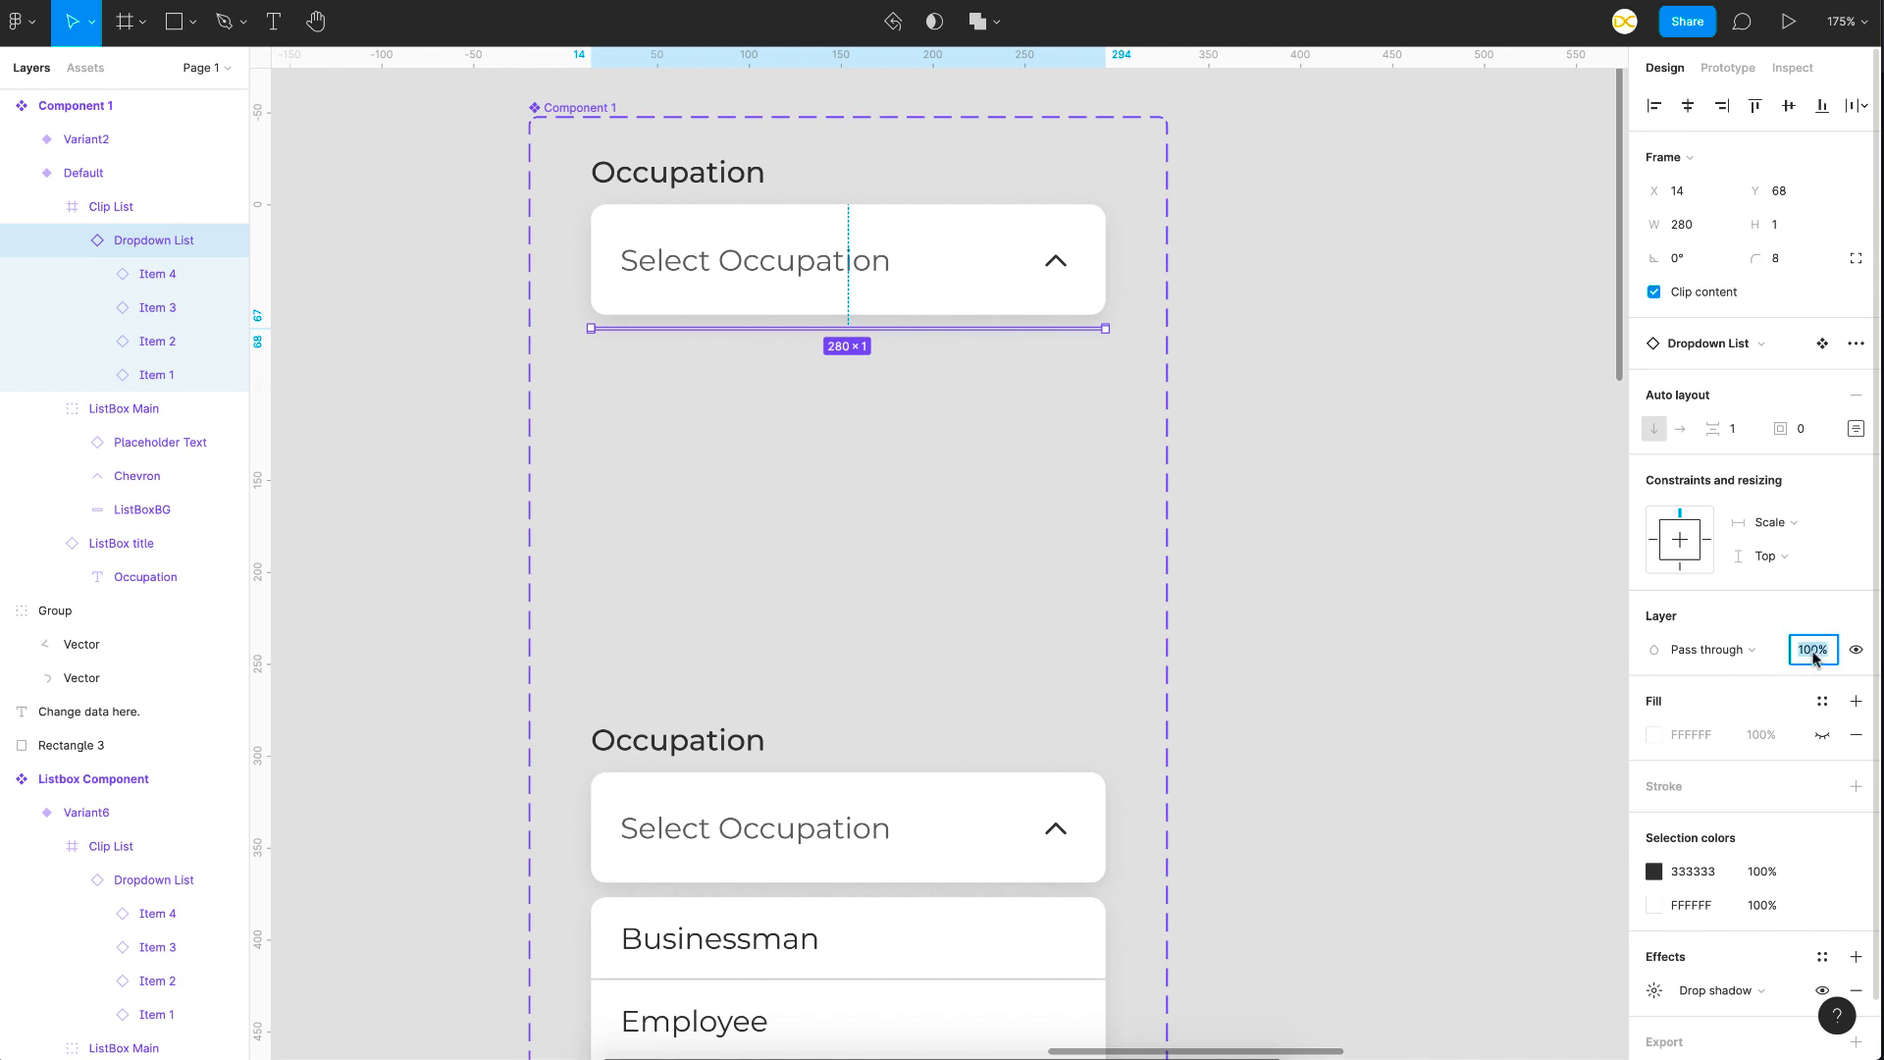
left_click(1304, 585)
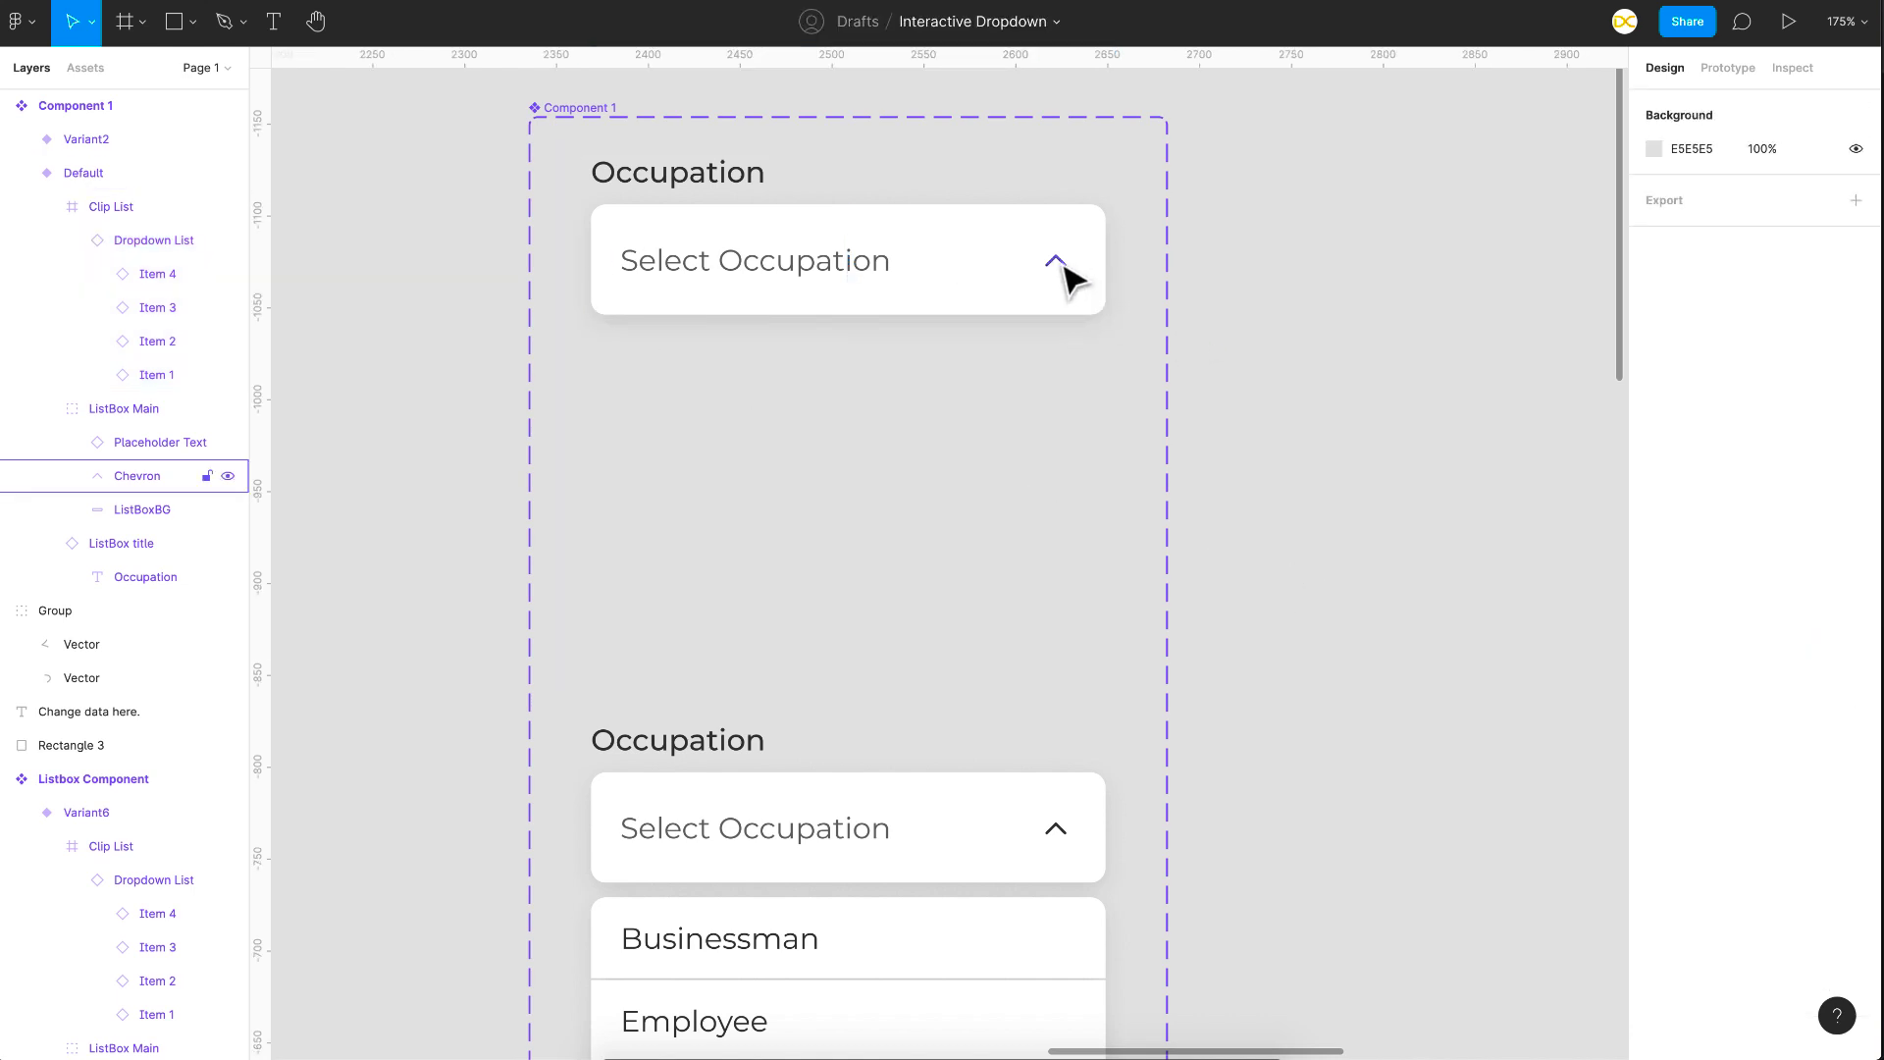
Set the Default variant's chevron rotation to 0 so it points down
left_click(1064, 265)
left_click(1688, 225)
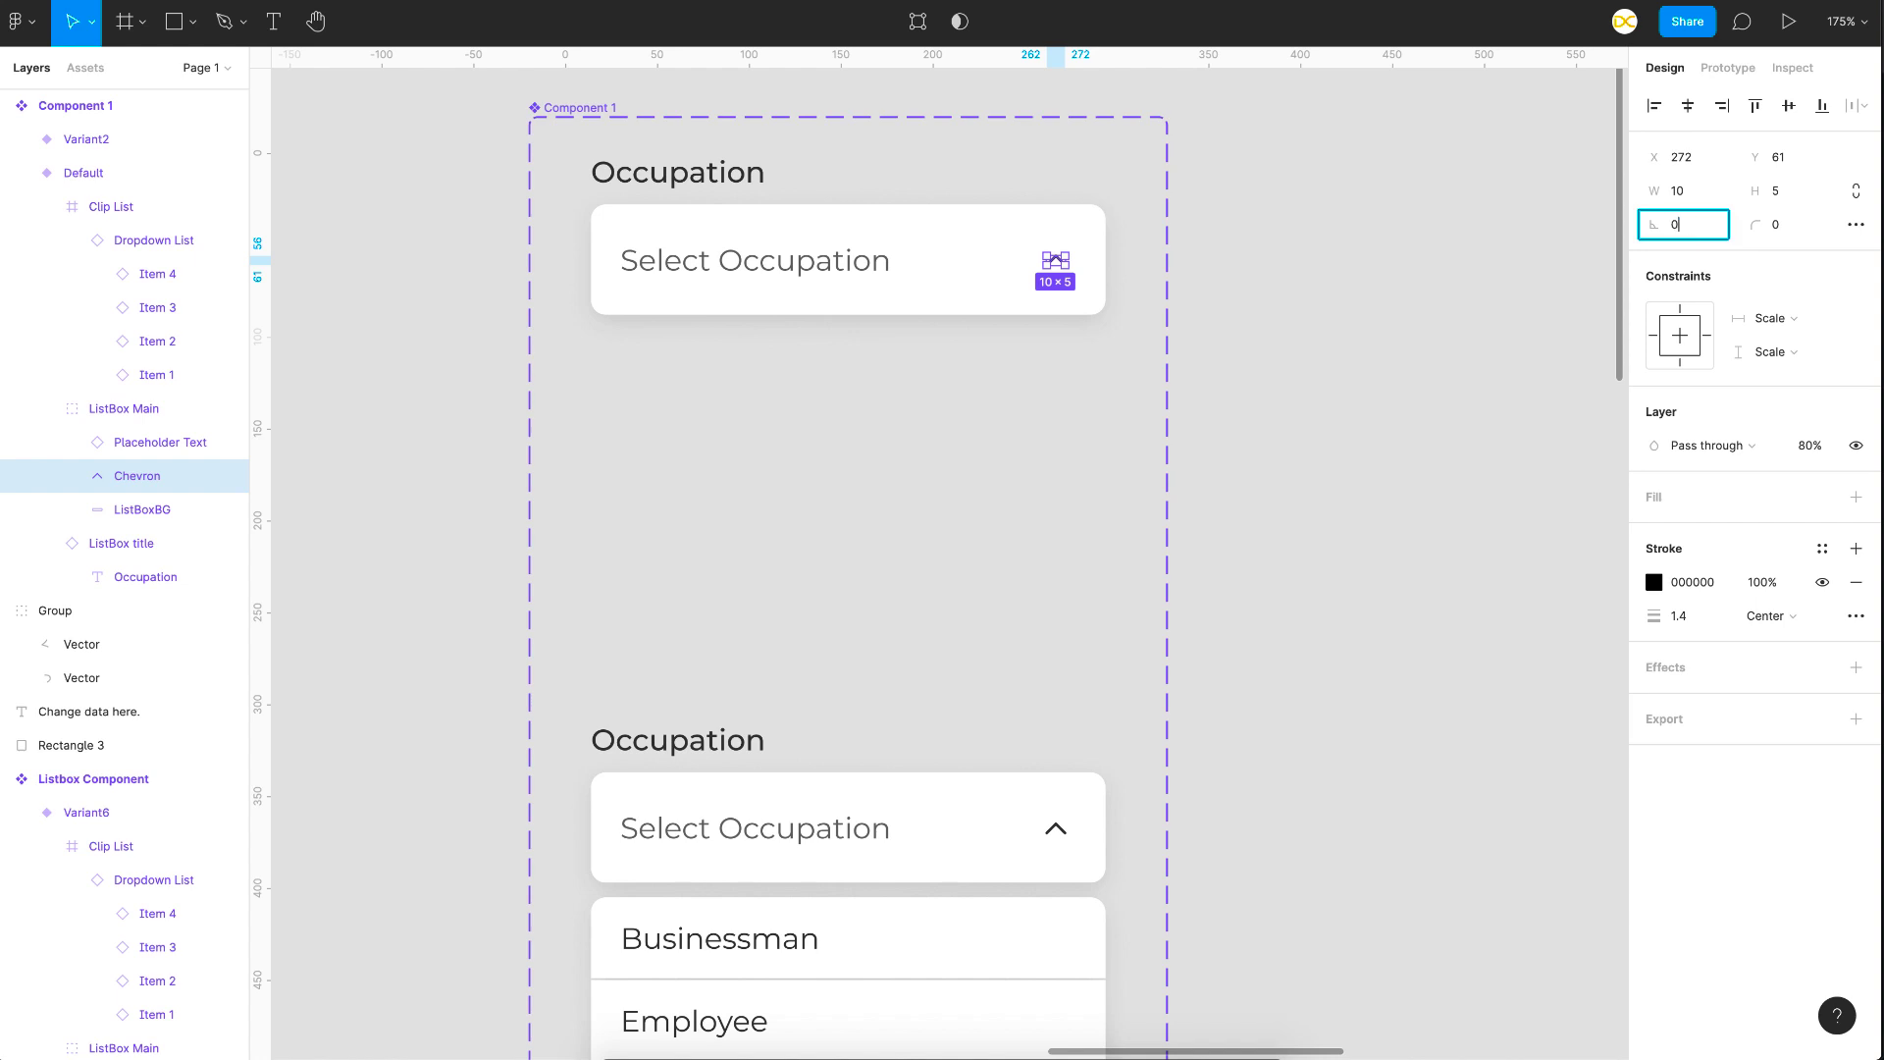
type("0")
left_click(1374, 245)
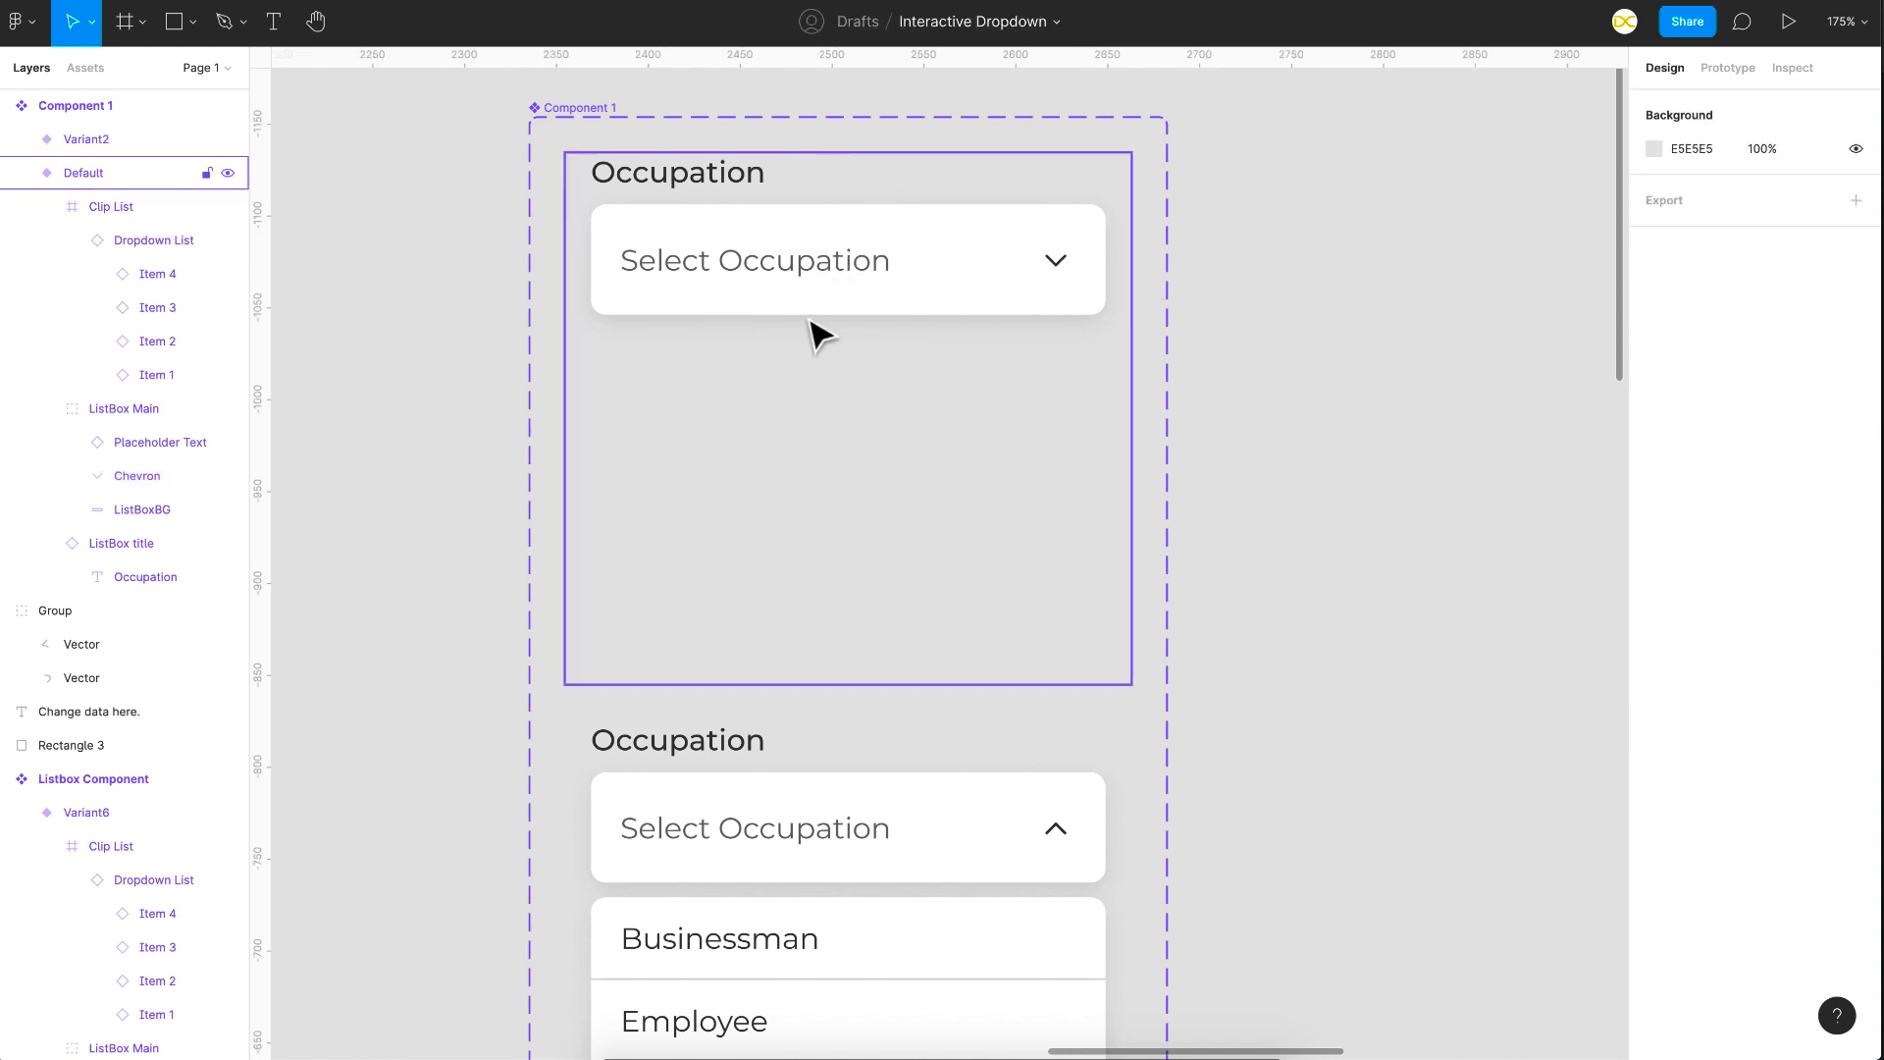
Create Variant3 as a copy of the open-state Variant2 frame
scroll(819, 333, "down", 3)
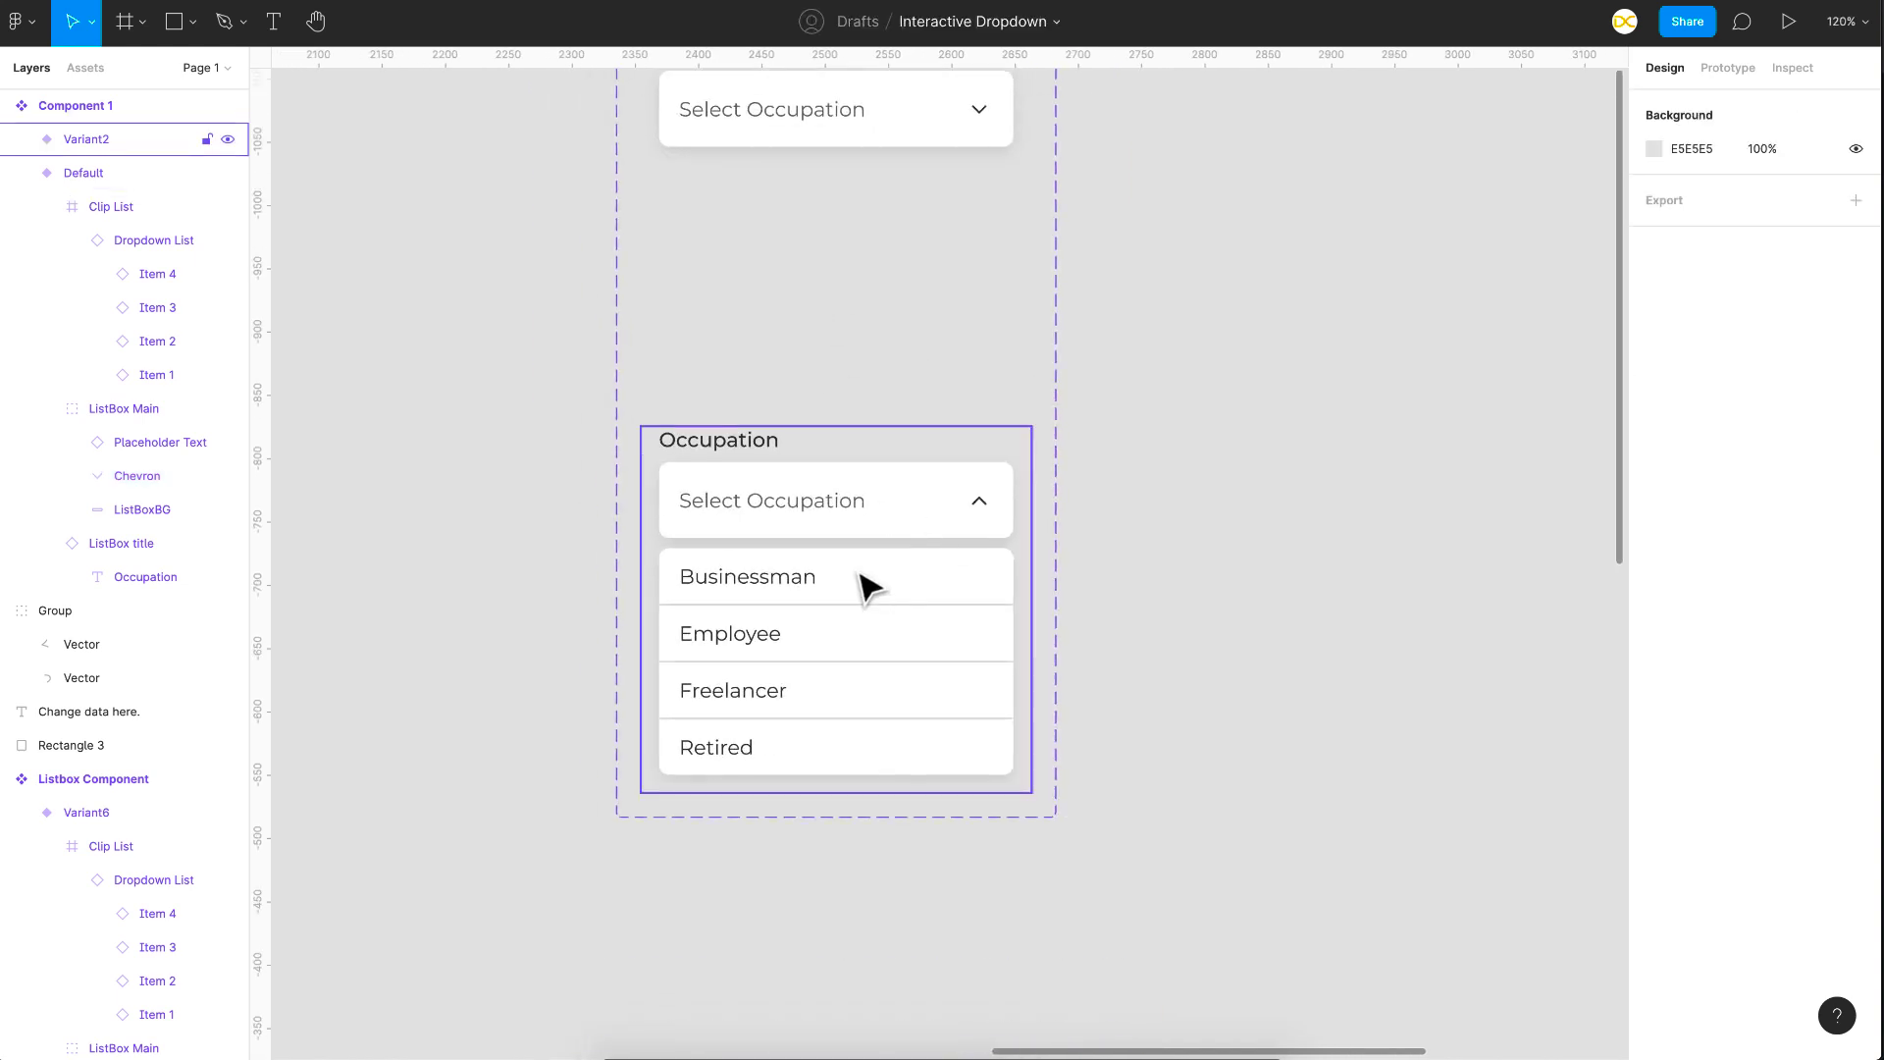
scroll(868, 587, "up", 1)
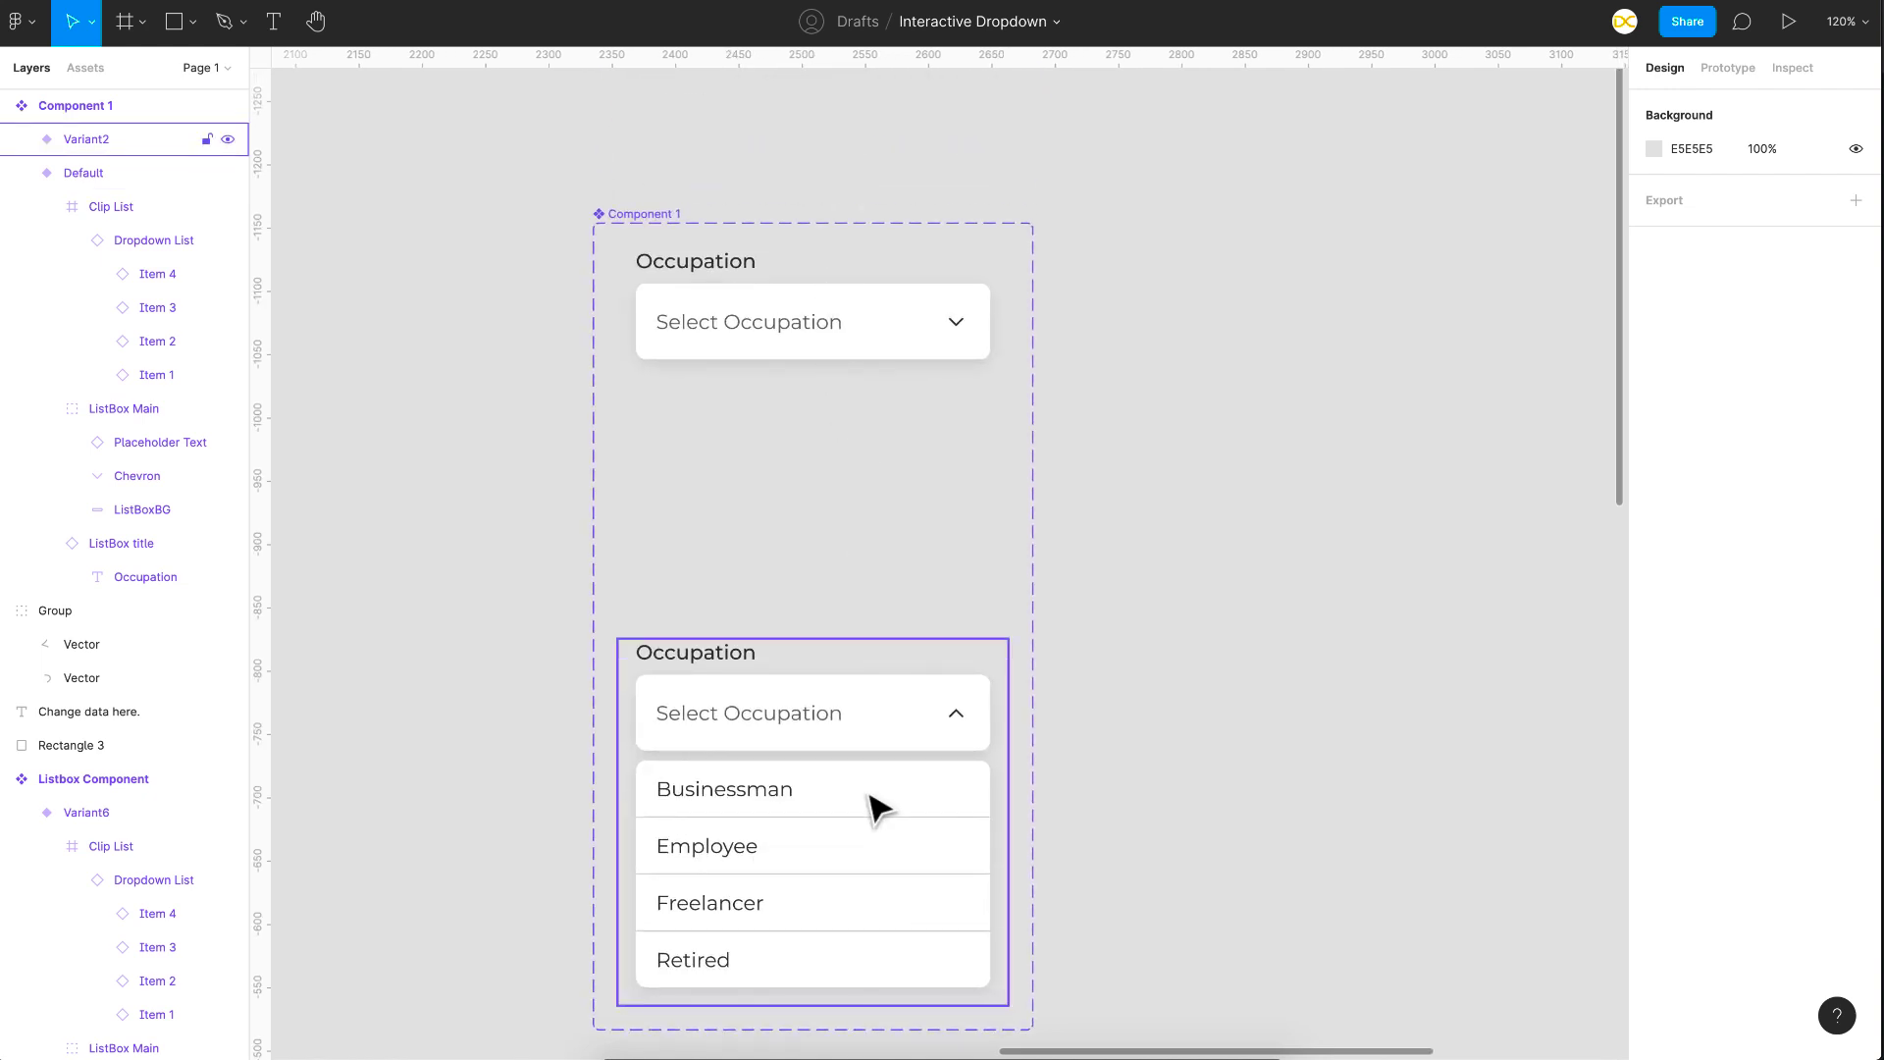
scroll(877, 809, "up", 3)
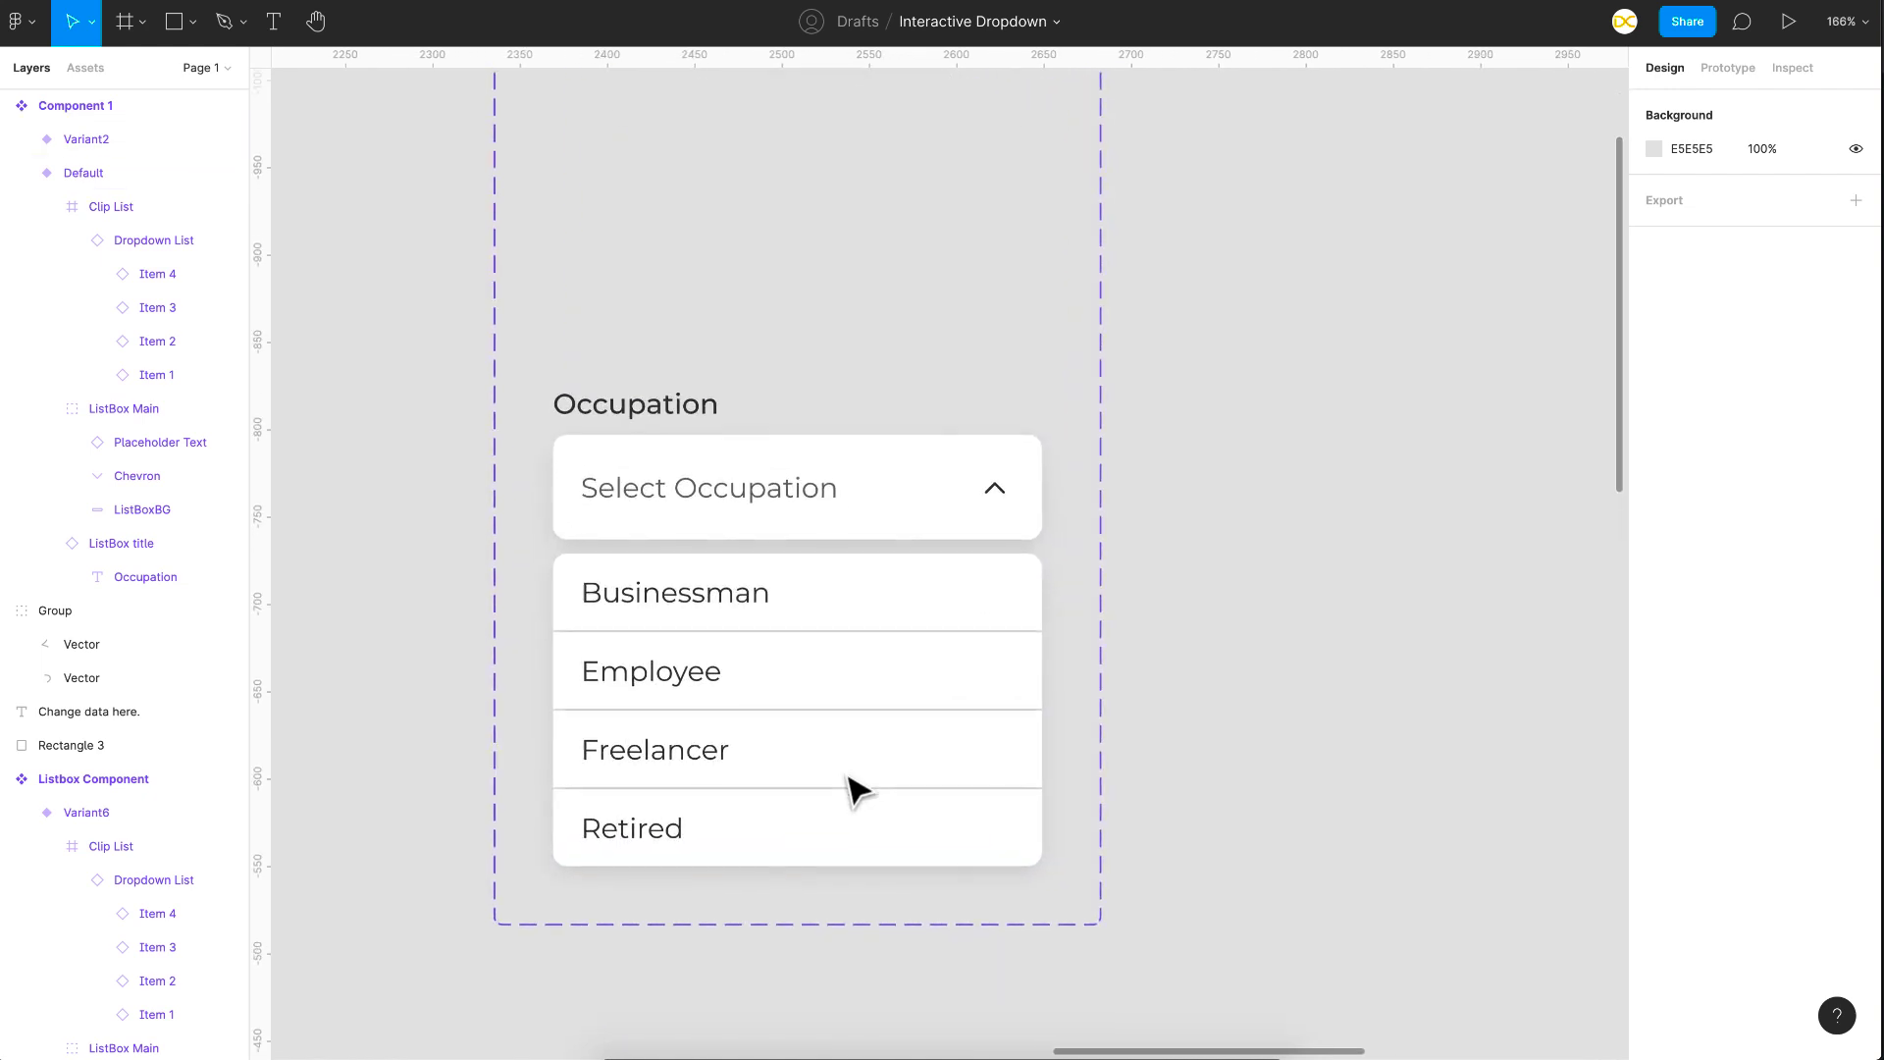
scroll(883, 602, "down", 2)
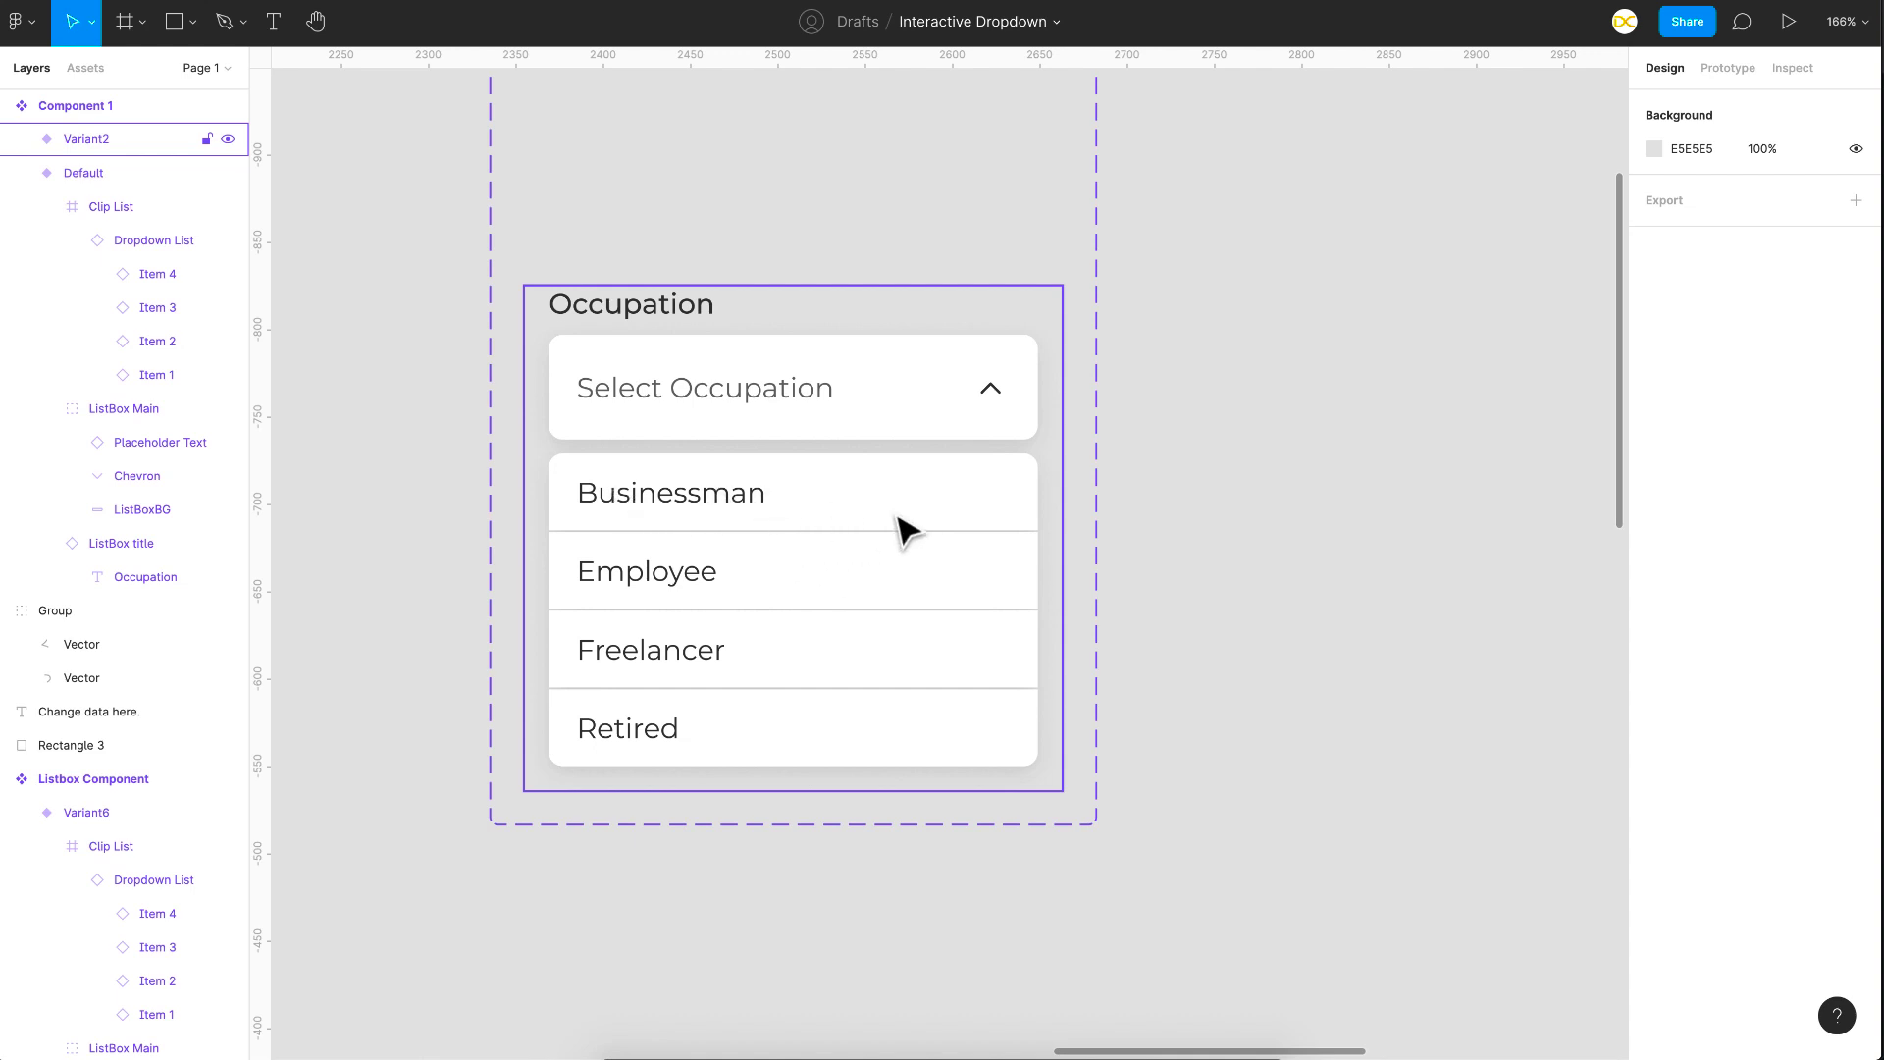
left_click(723, 434)
scroll(769, 664, "up", 3)
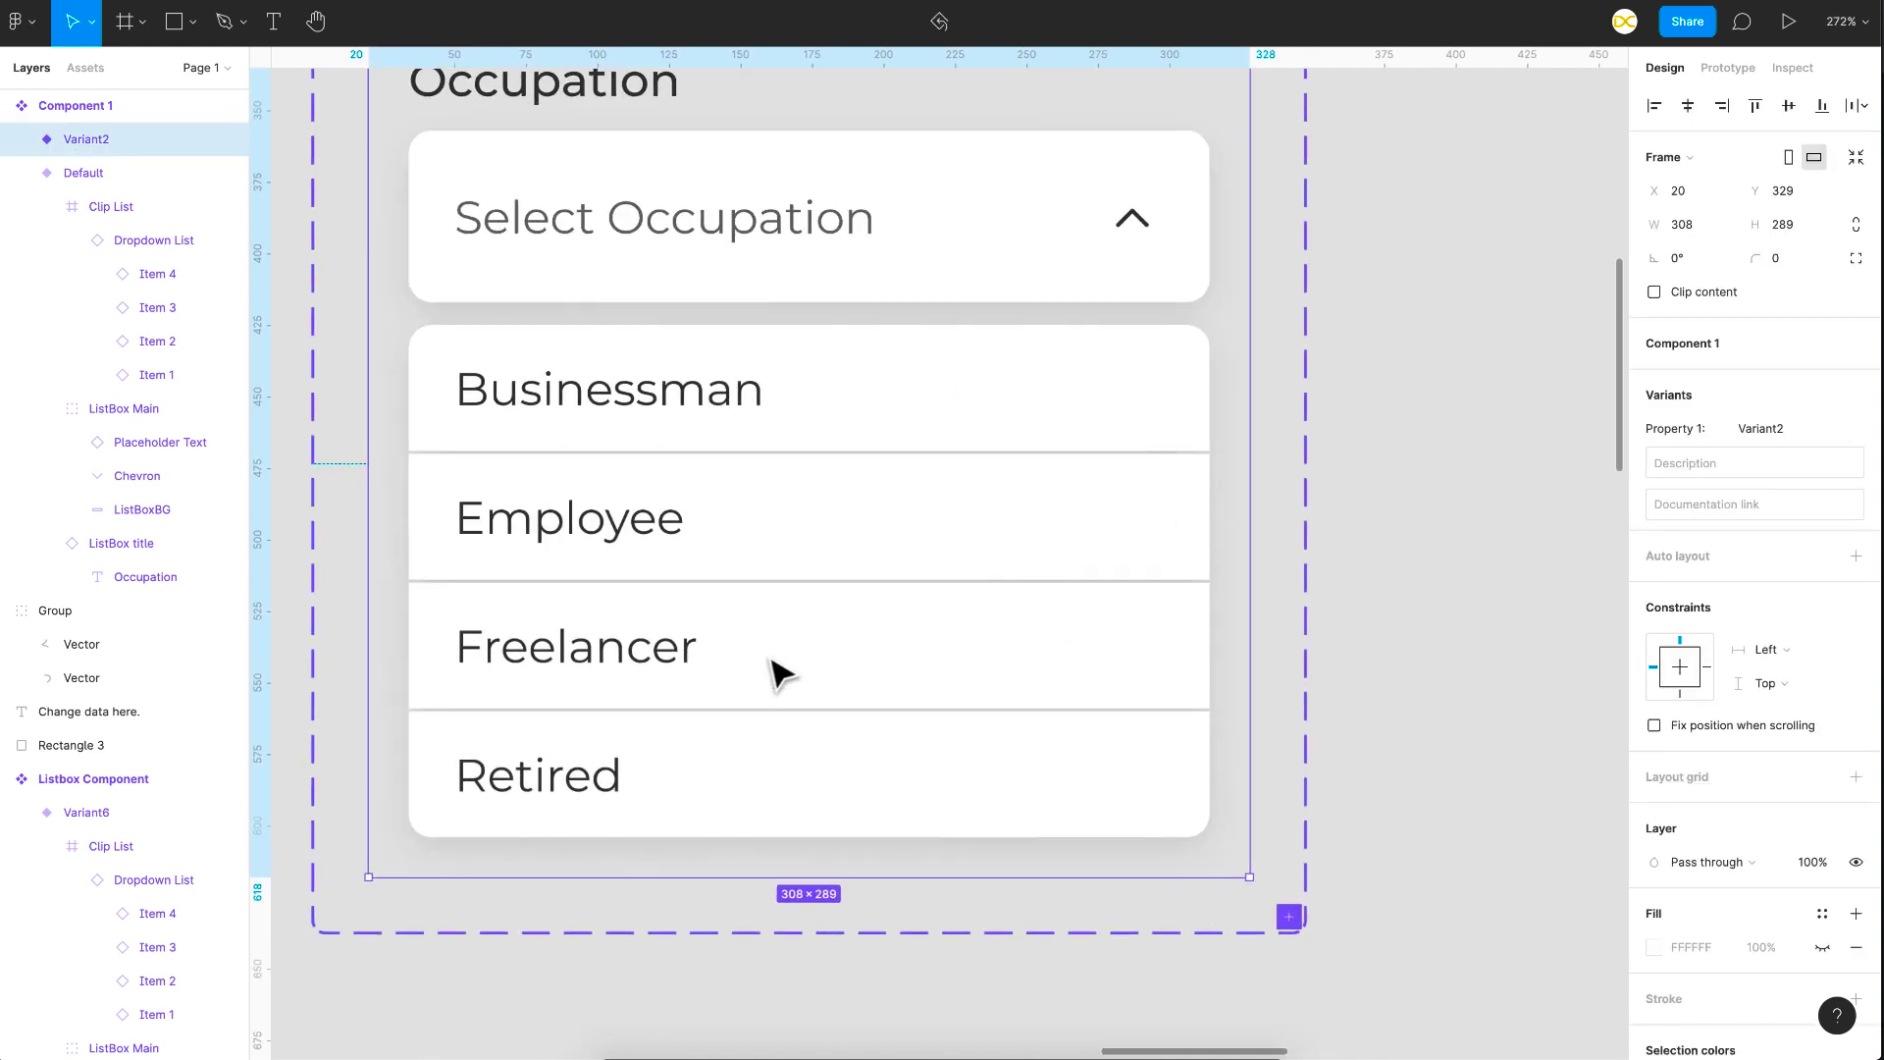
scroll(934, 740, "down", 2)
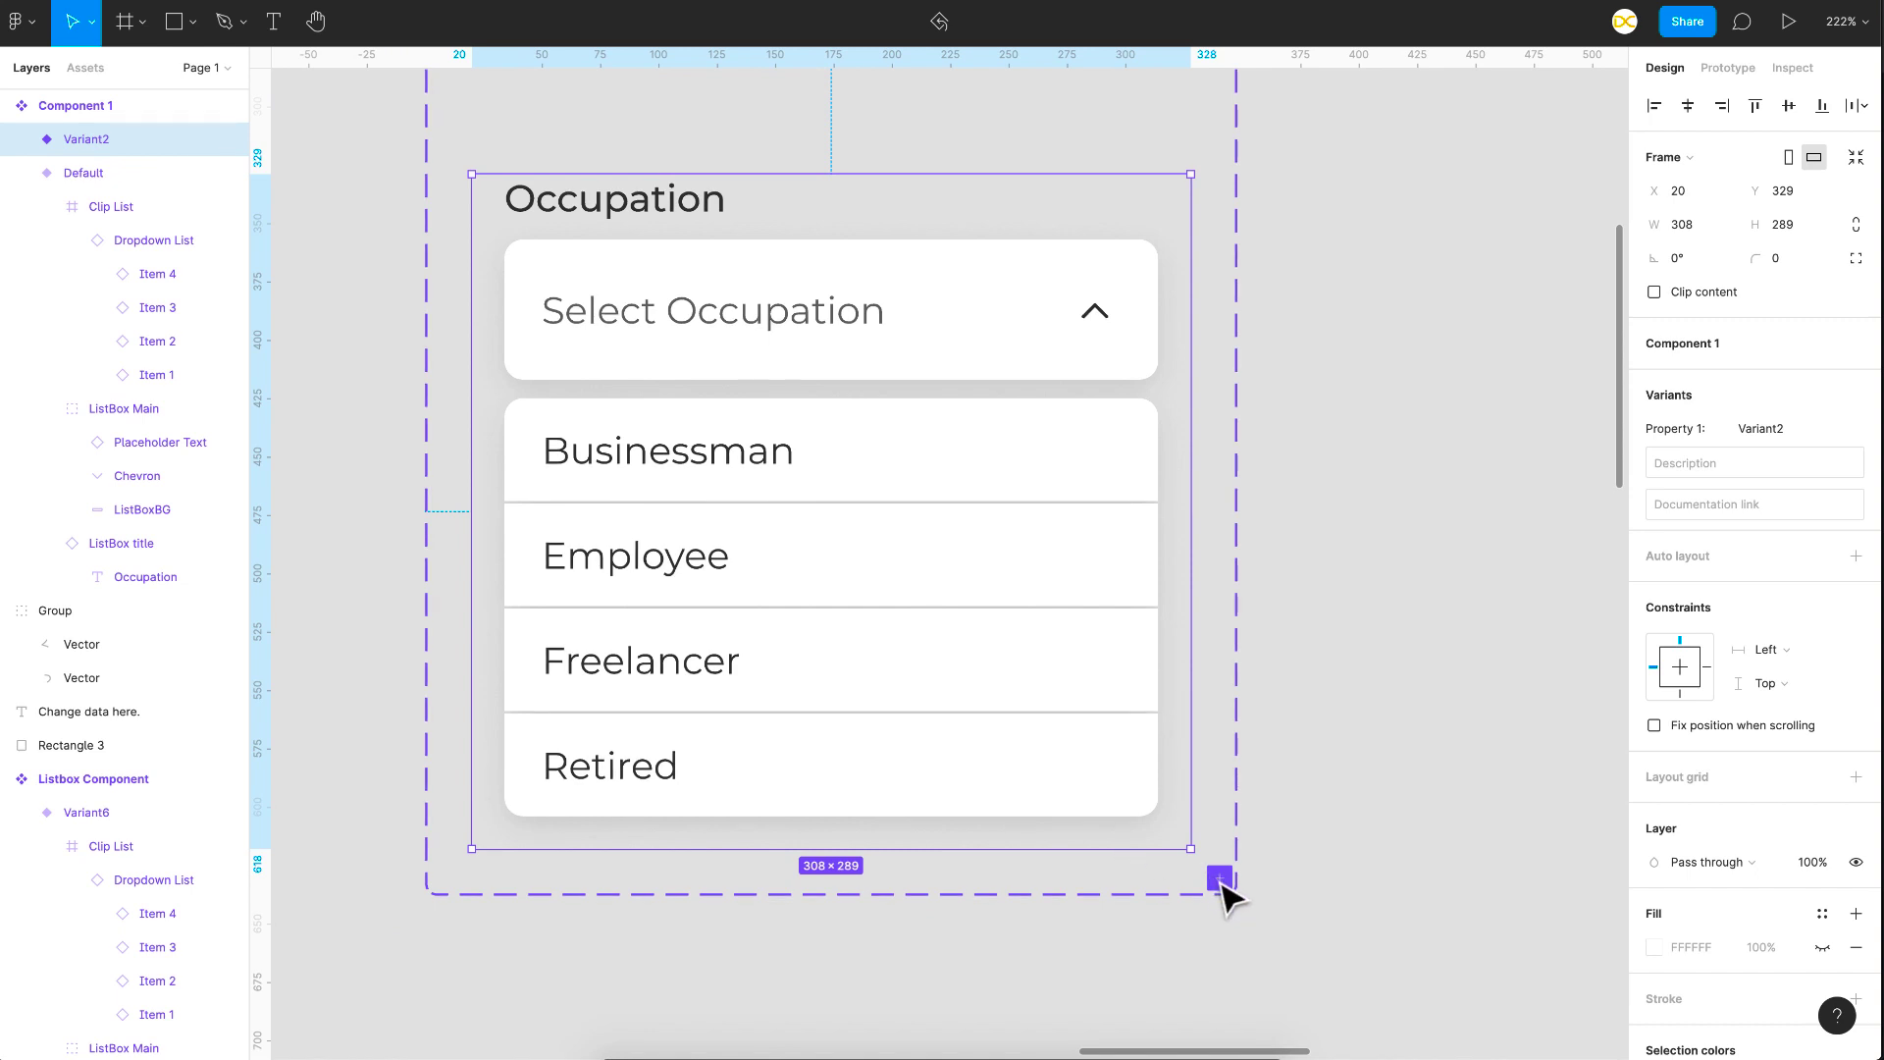
left_click(1220, 879)
scroll(1232, 898, "down", 4)
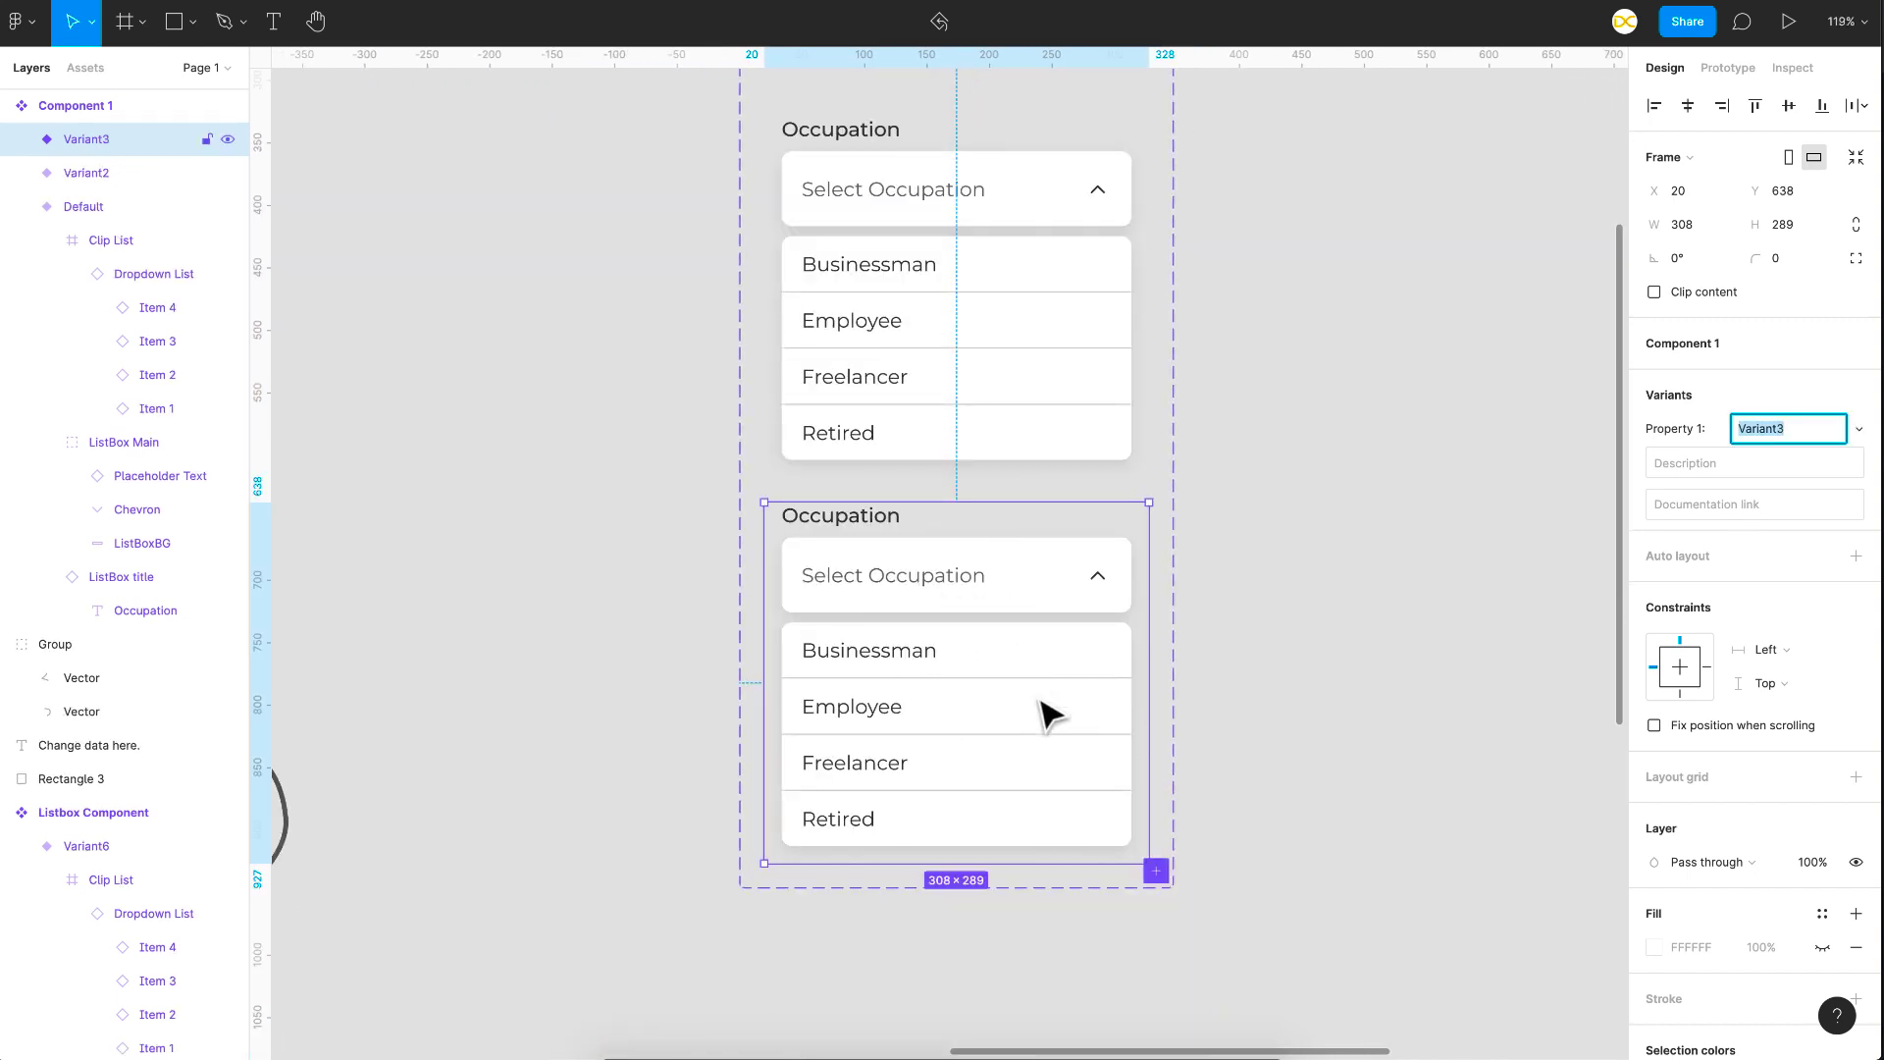
scroll(993, 684, "up", 3)
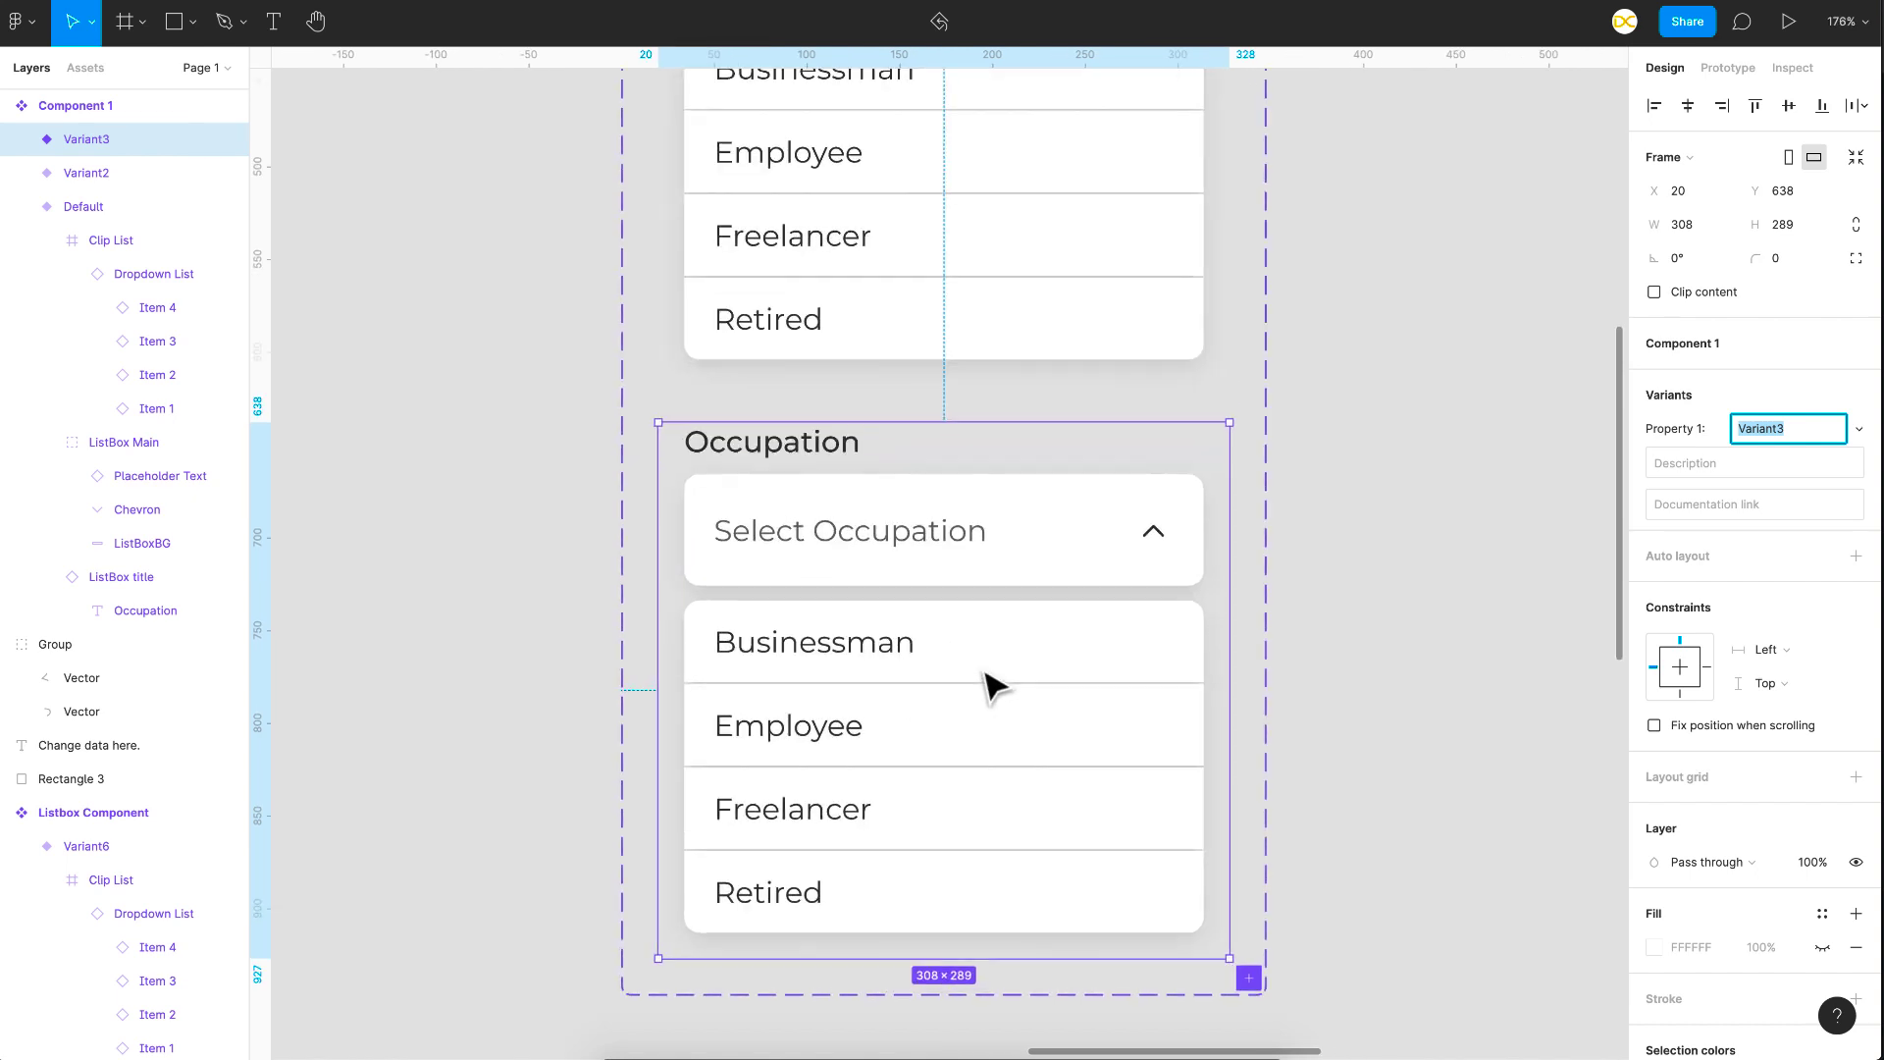
Set the Employee, Freelancer and Retired rows in Variant3 to 0% opacity
scroll(1051, 694, "up", 2)
left_click(1025, 673, "ctrl")
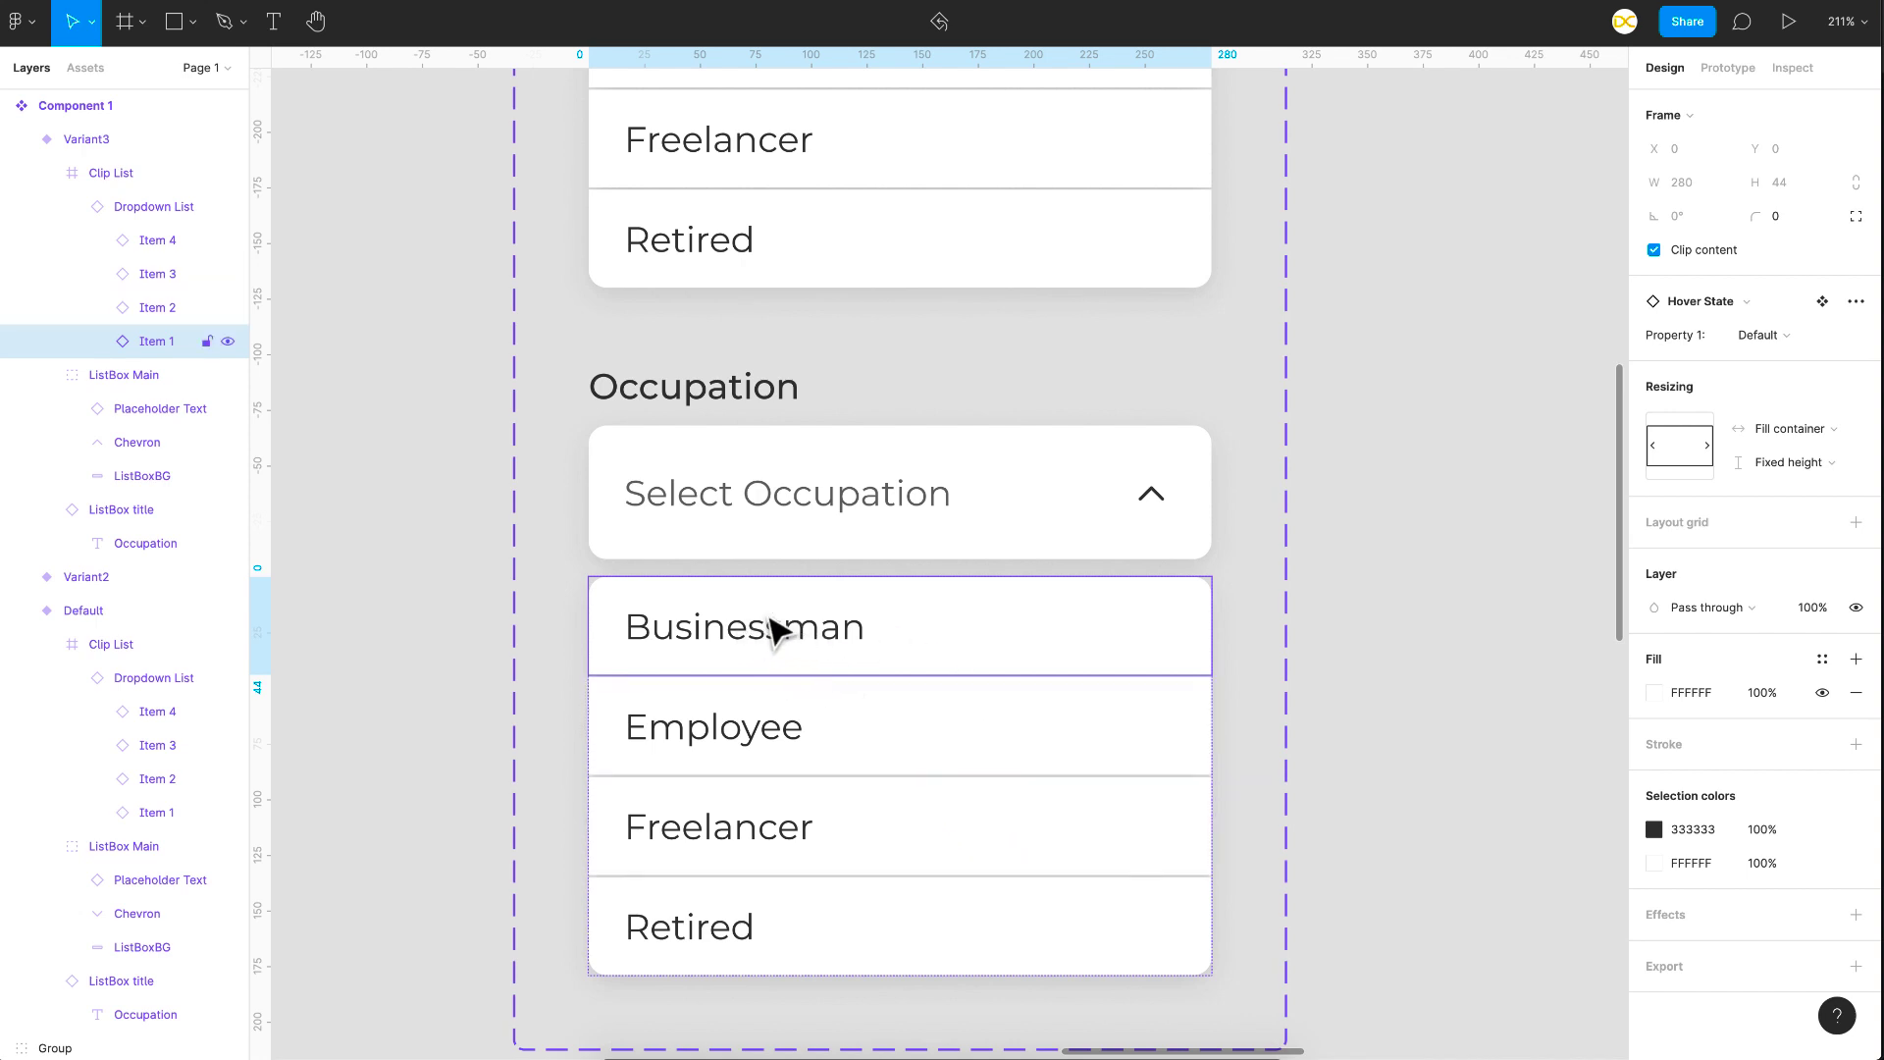
left_click(160, 312)
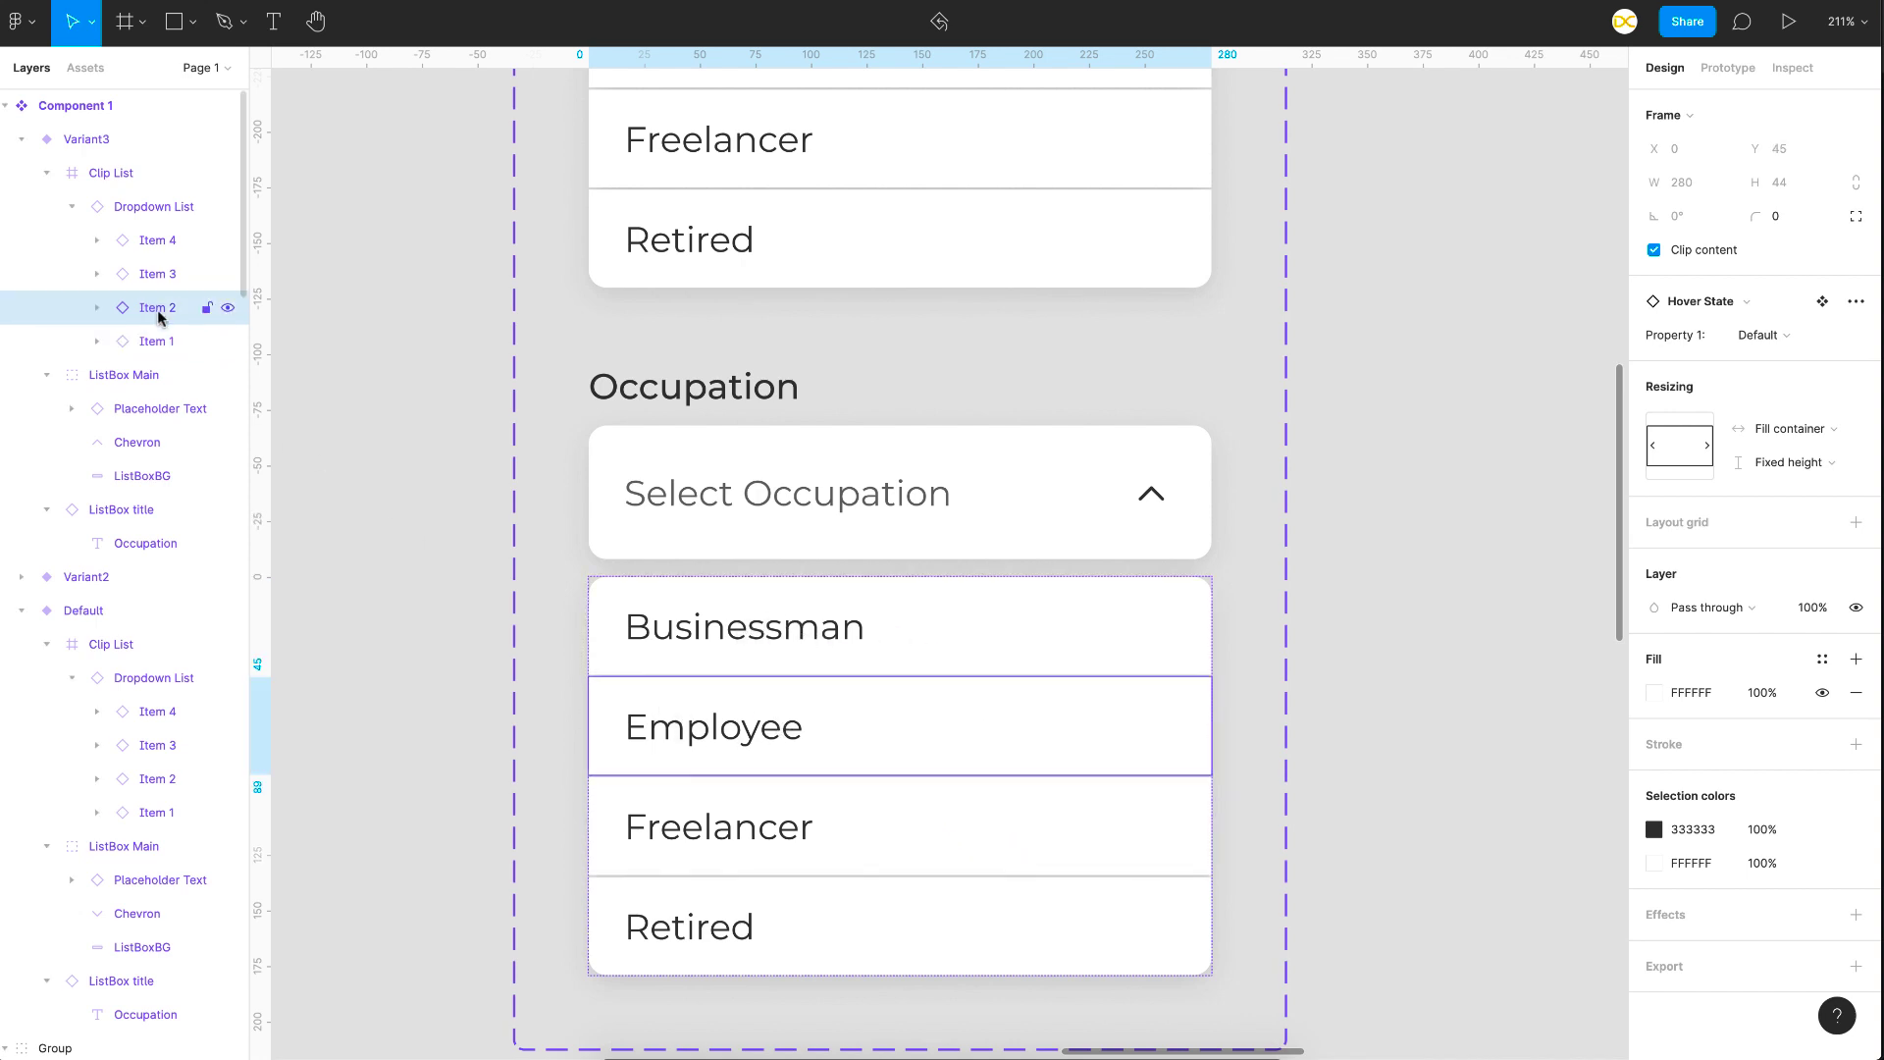
left_click(155, 275, "shift")
left_click(155, 240, "shift")
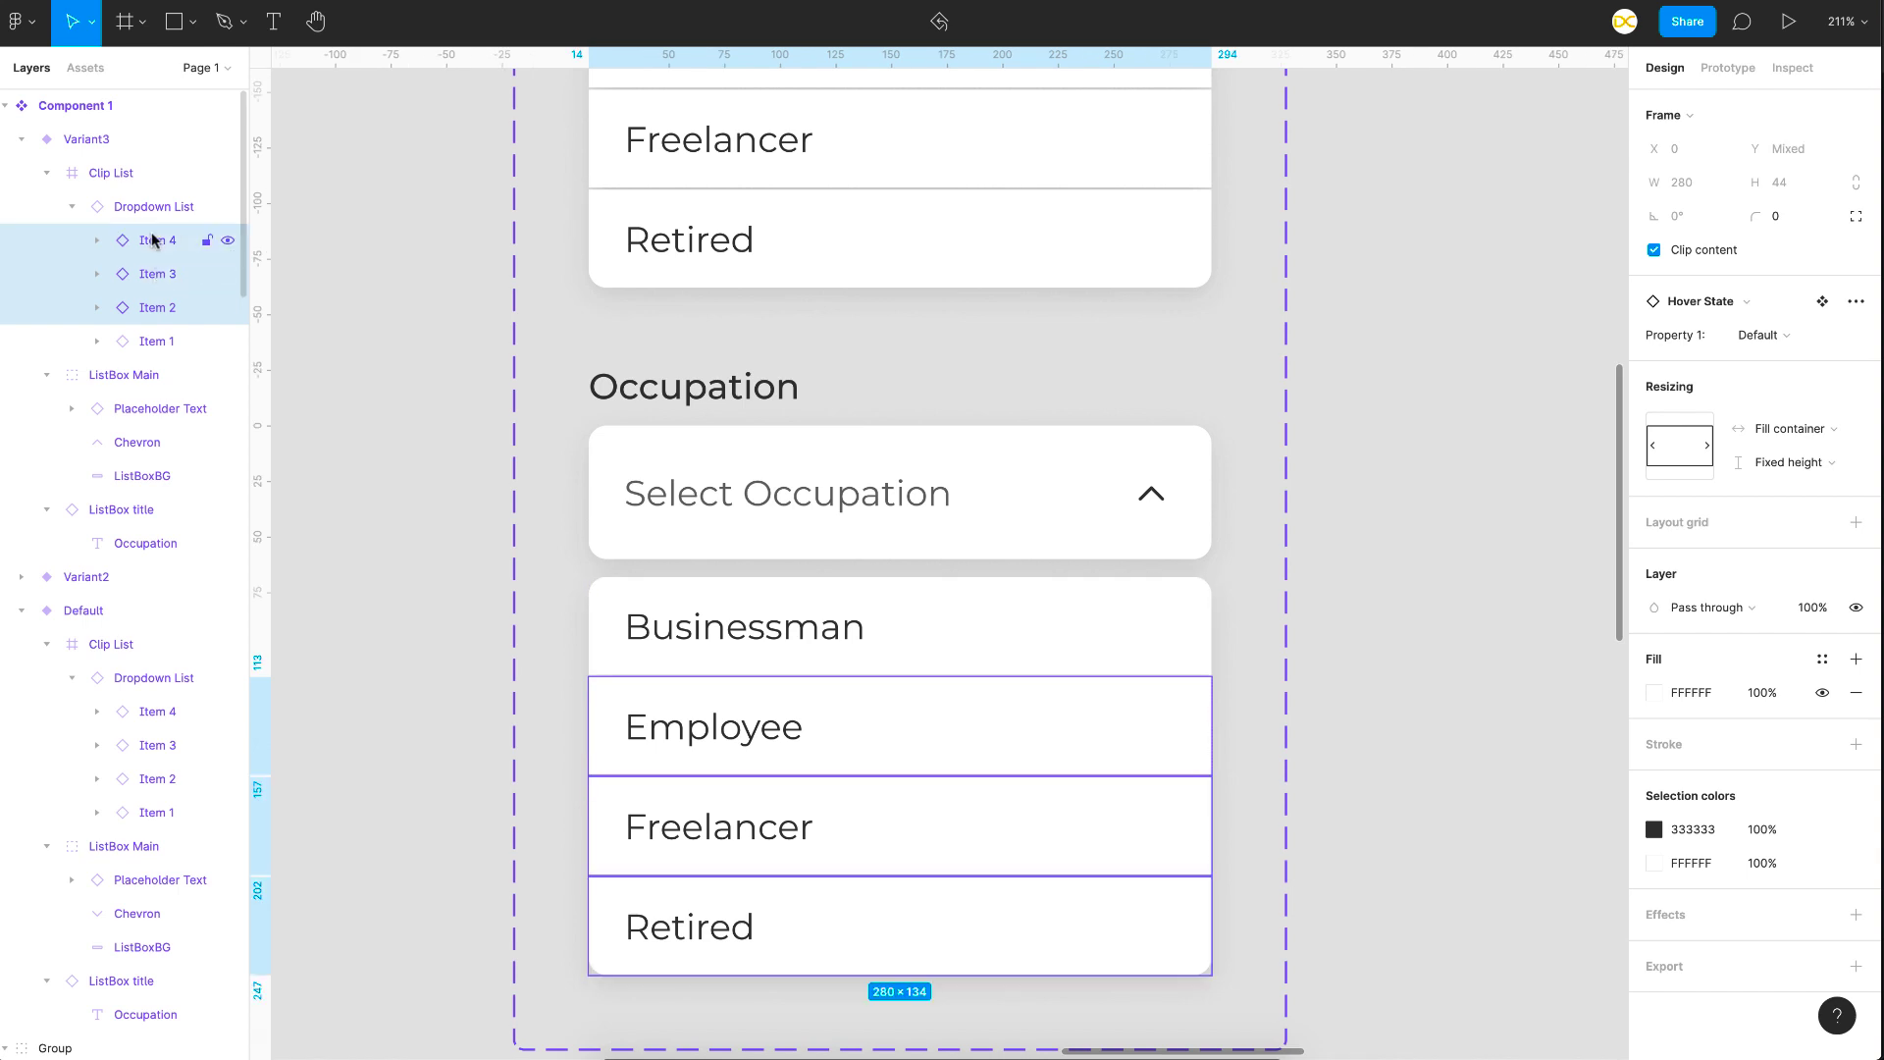
left_click(1811, 607)
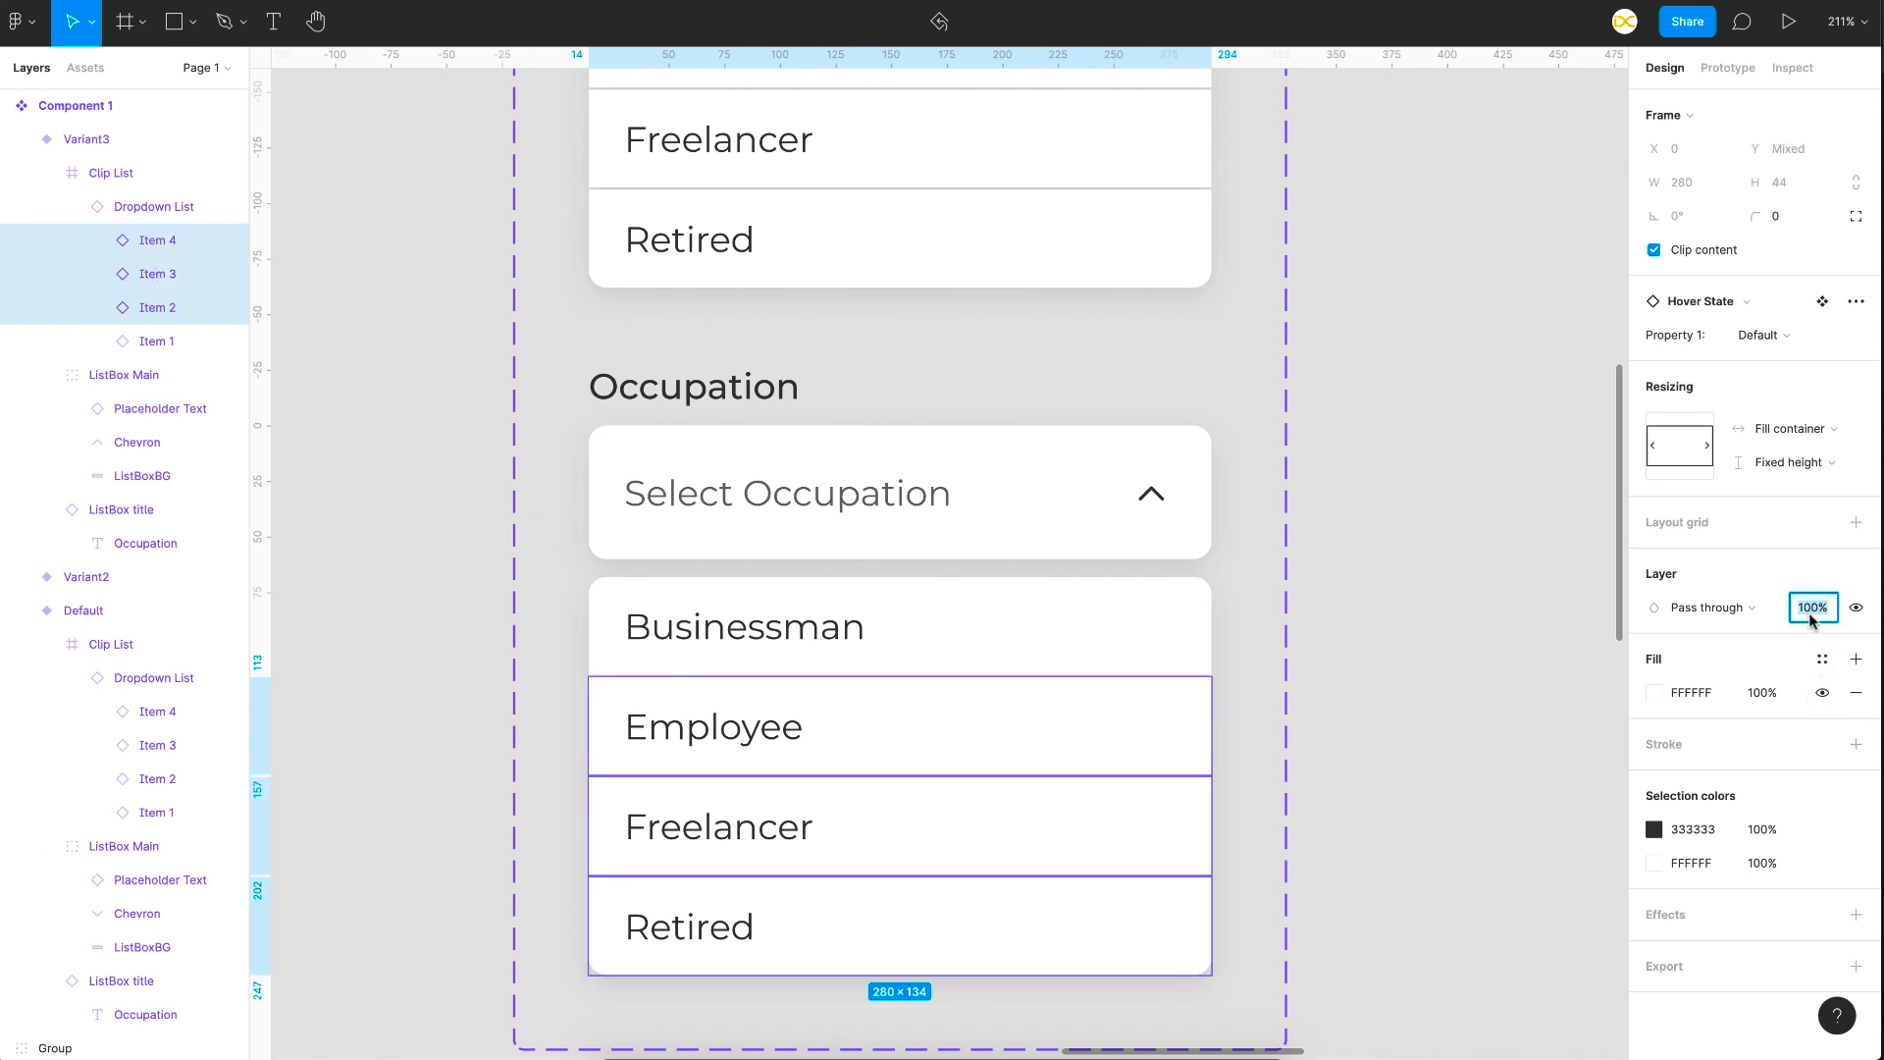
type("0")
key("Return")
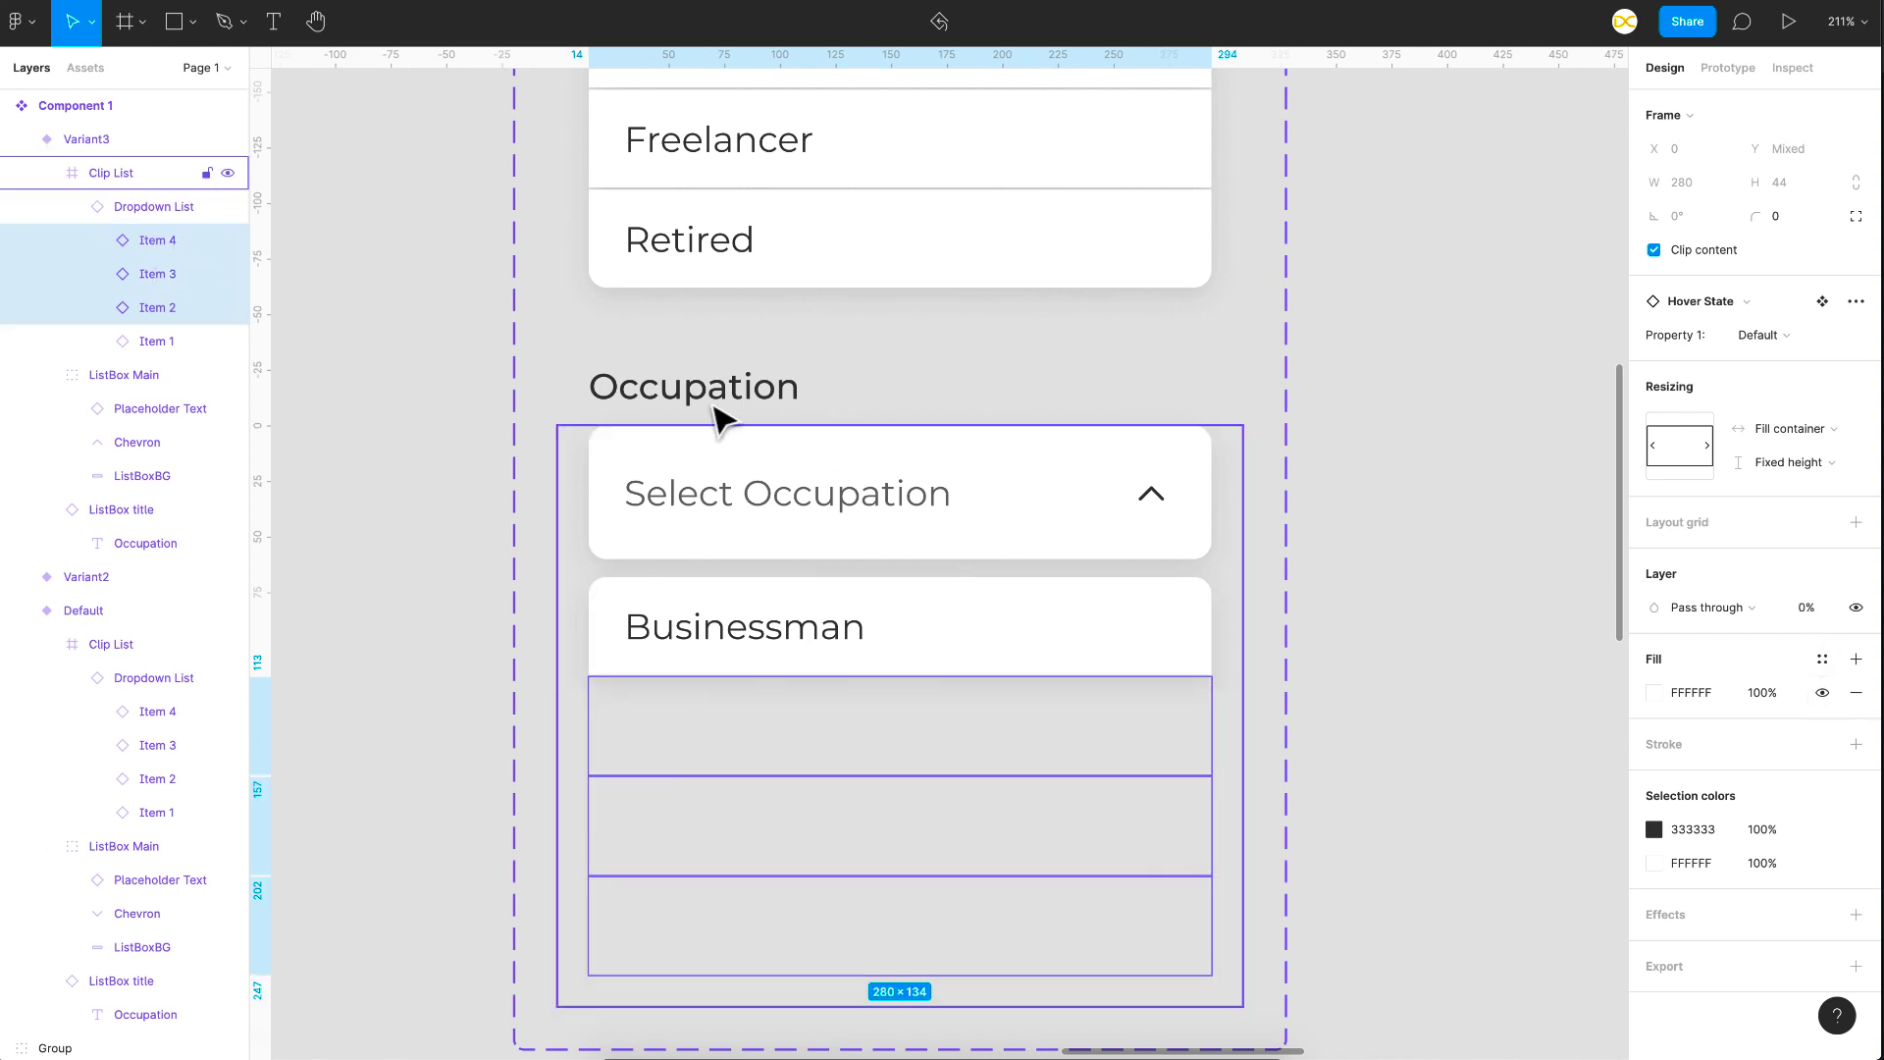
key("Escape")
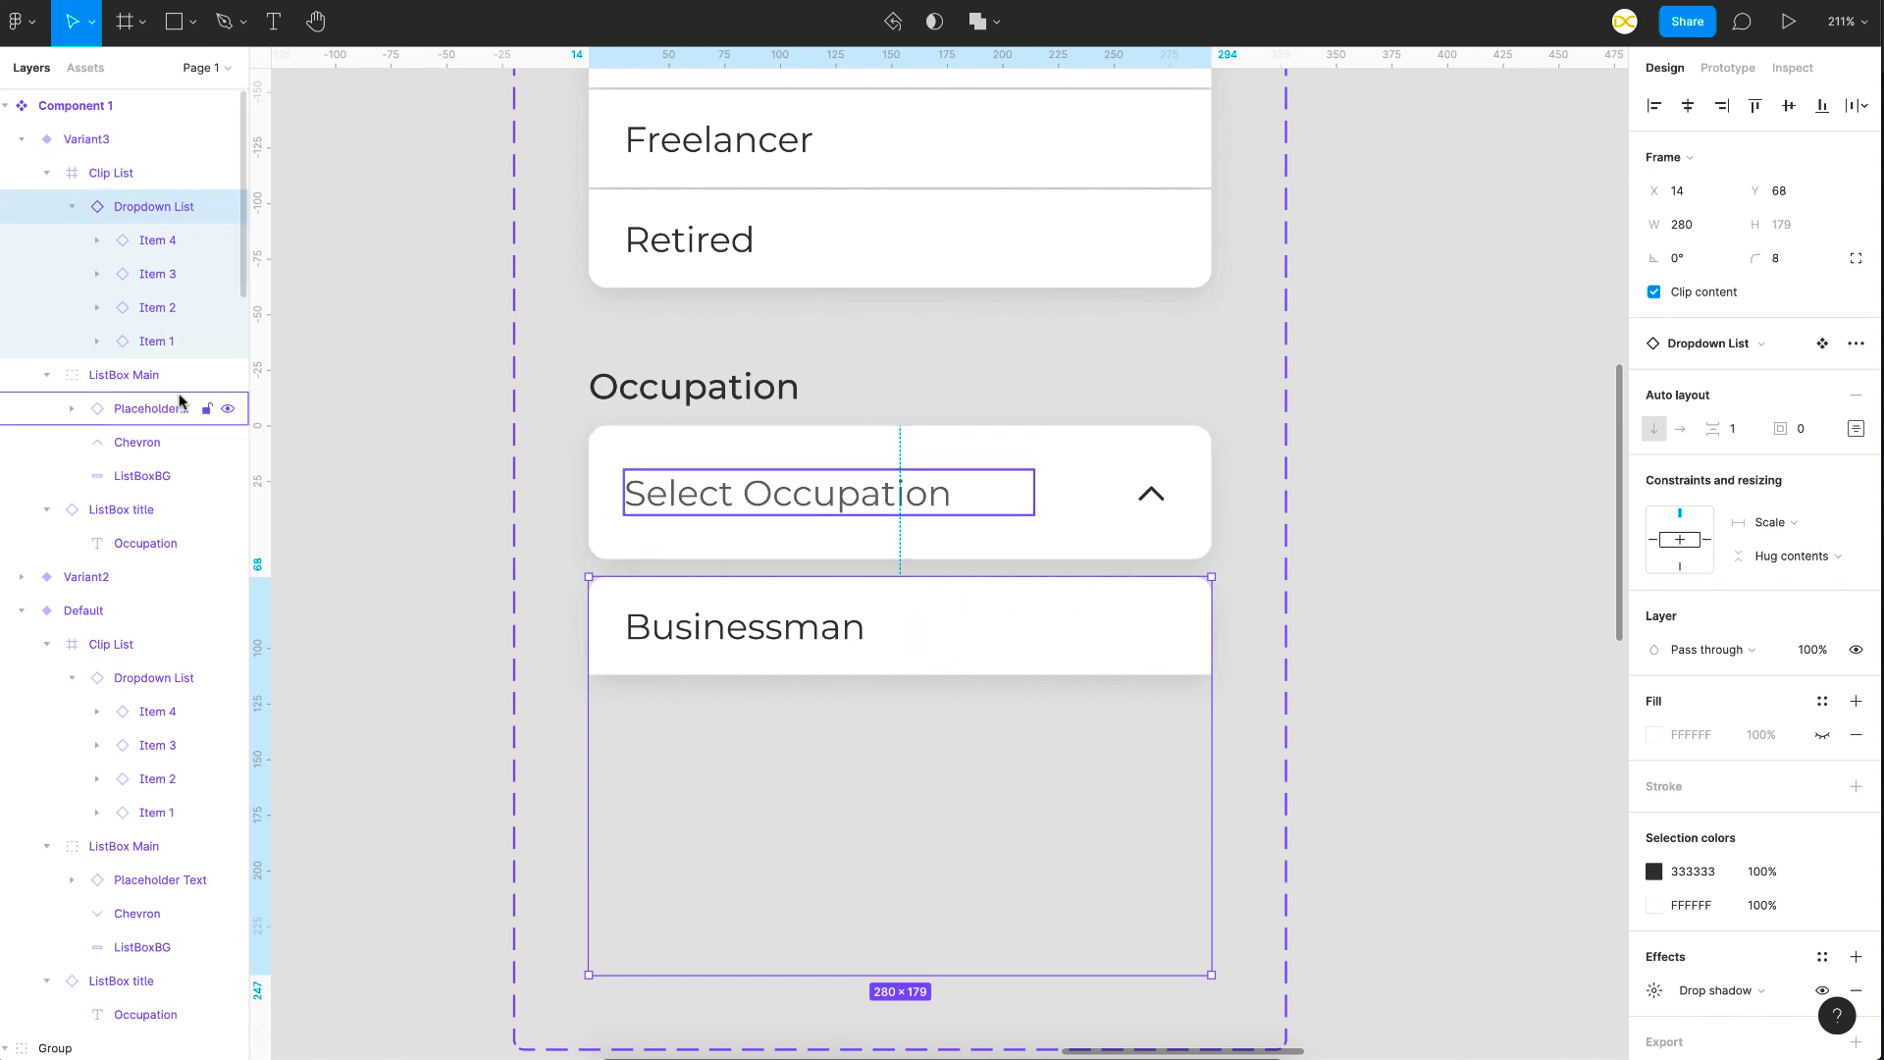
Hide the Businessman row's white fill and set the Select Occupation placeholder to 0% opacity
left_click(156, 346)
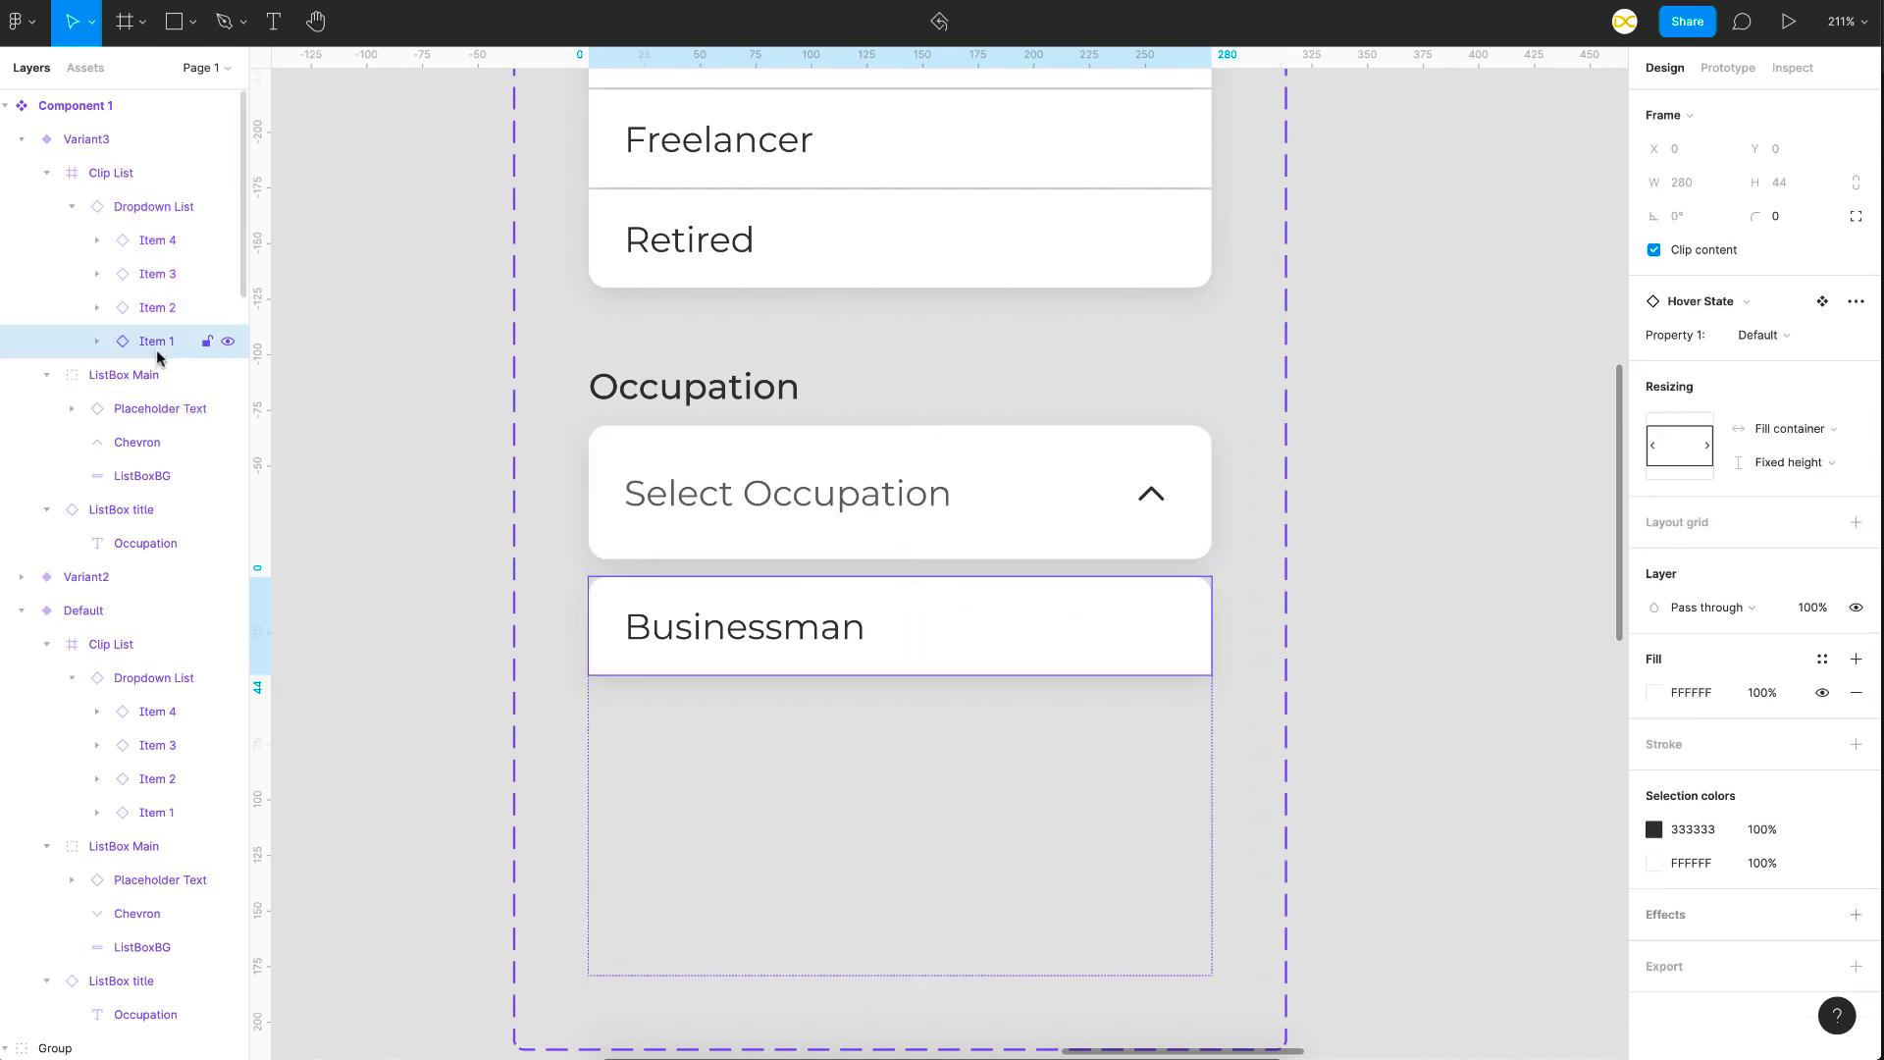
left_click(1824, 694)
left_click(799, 660)
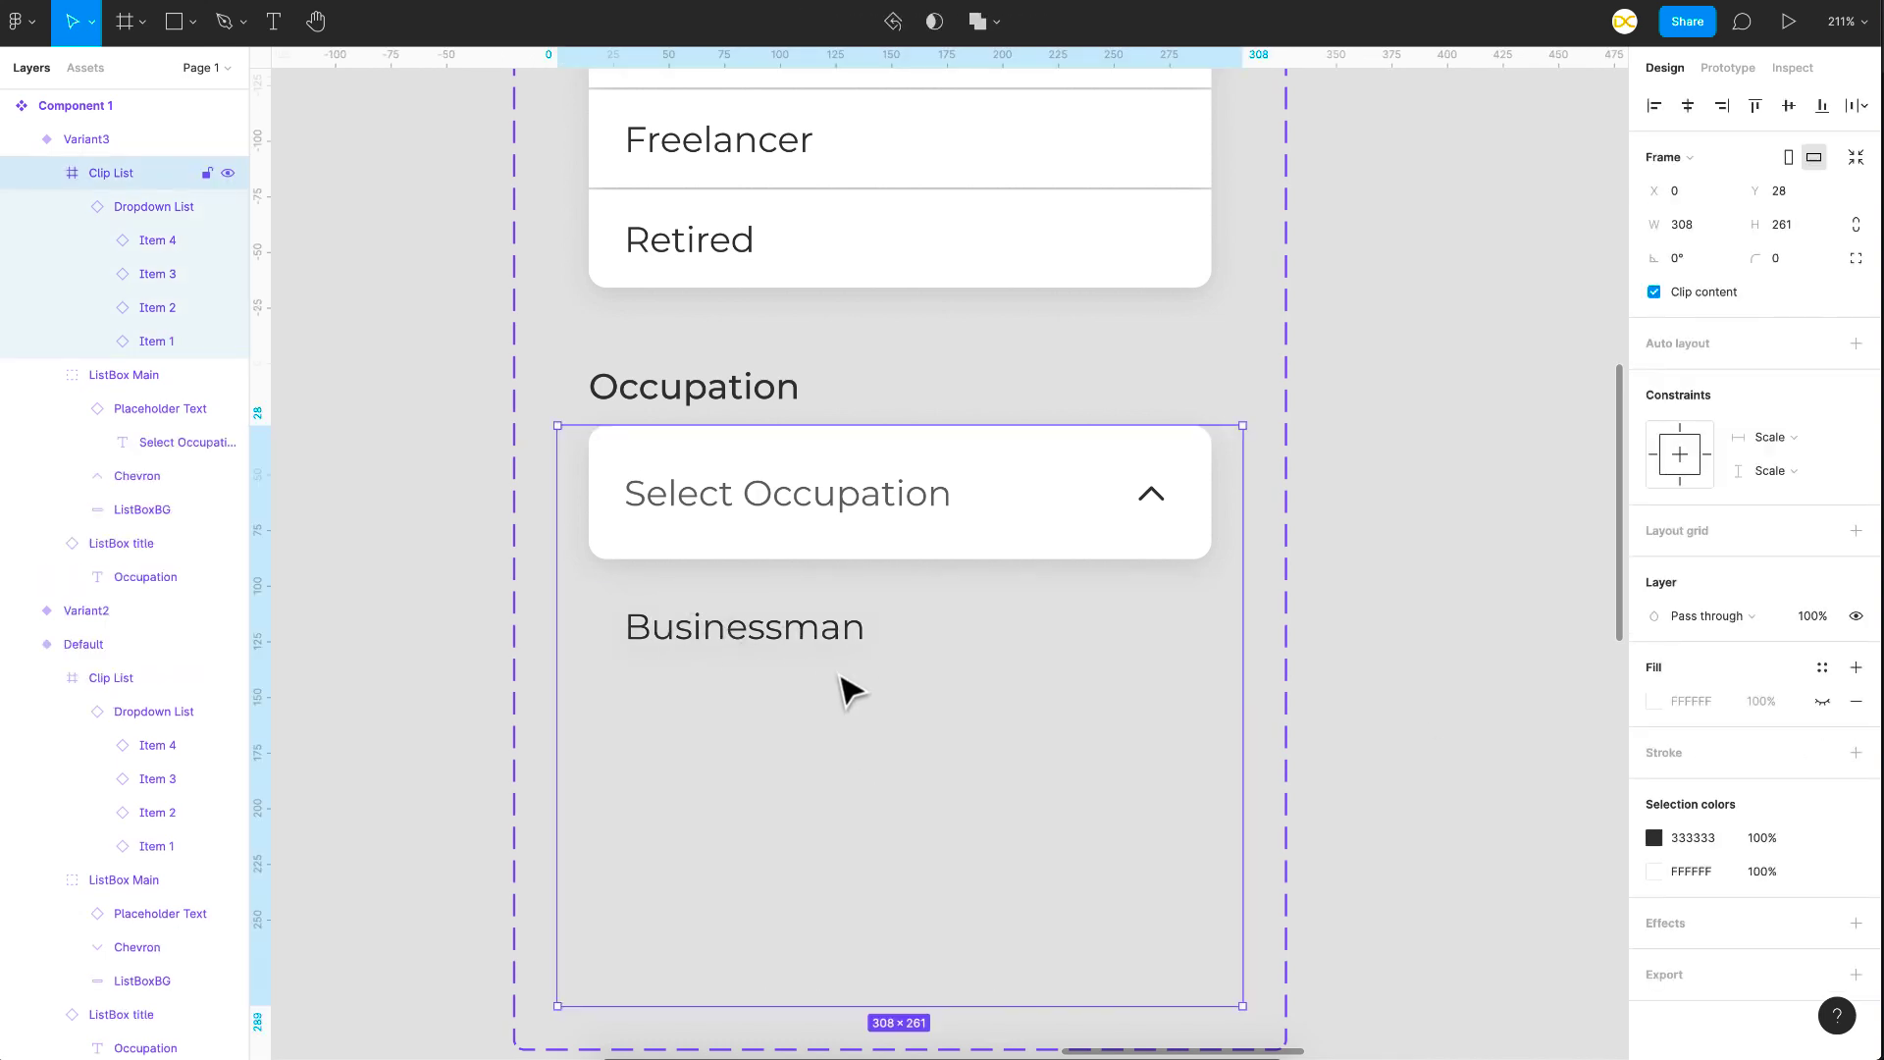
left_click(856, 518, "ctrl")
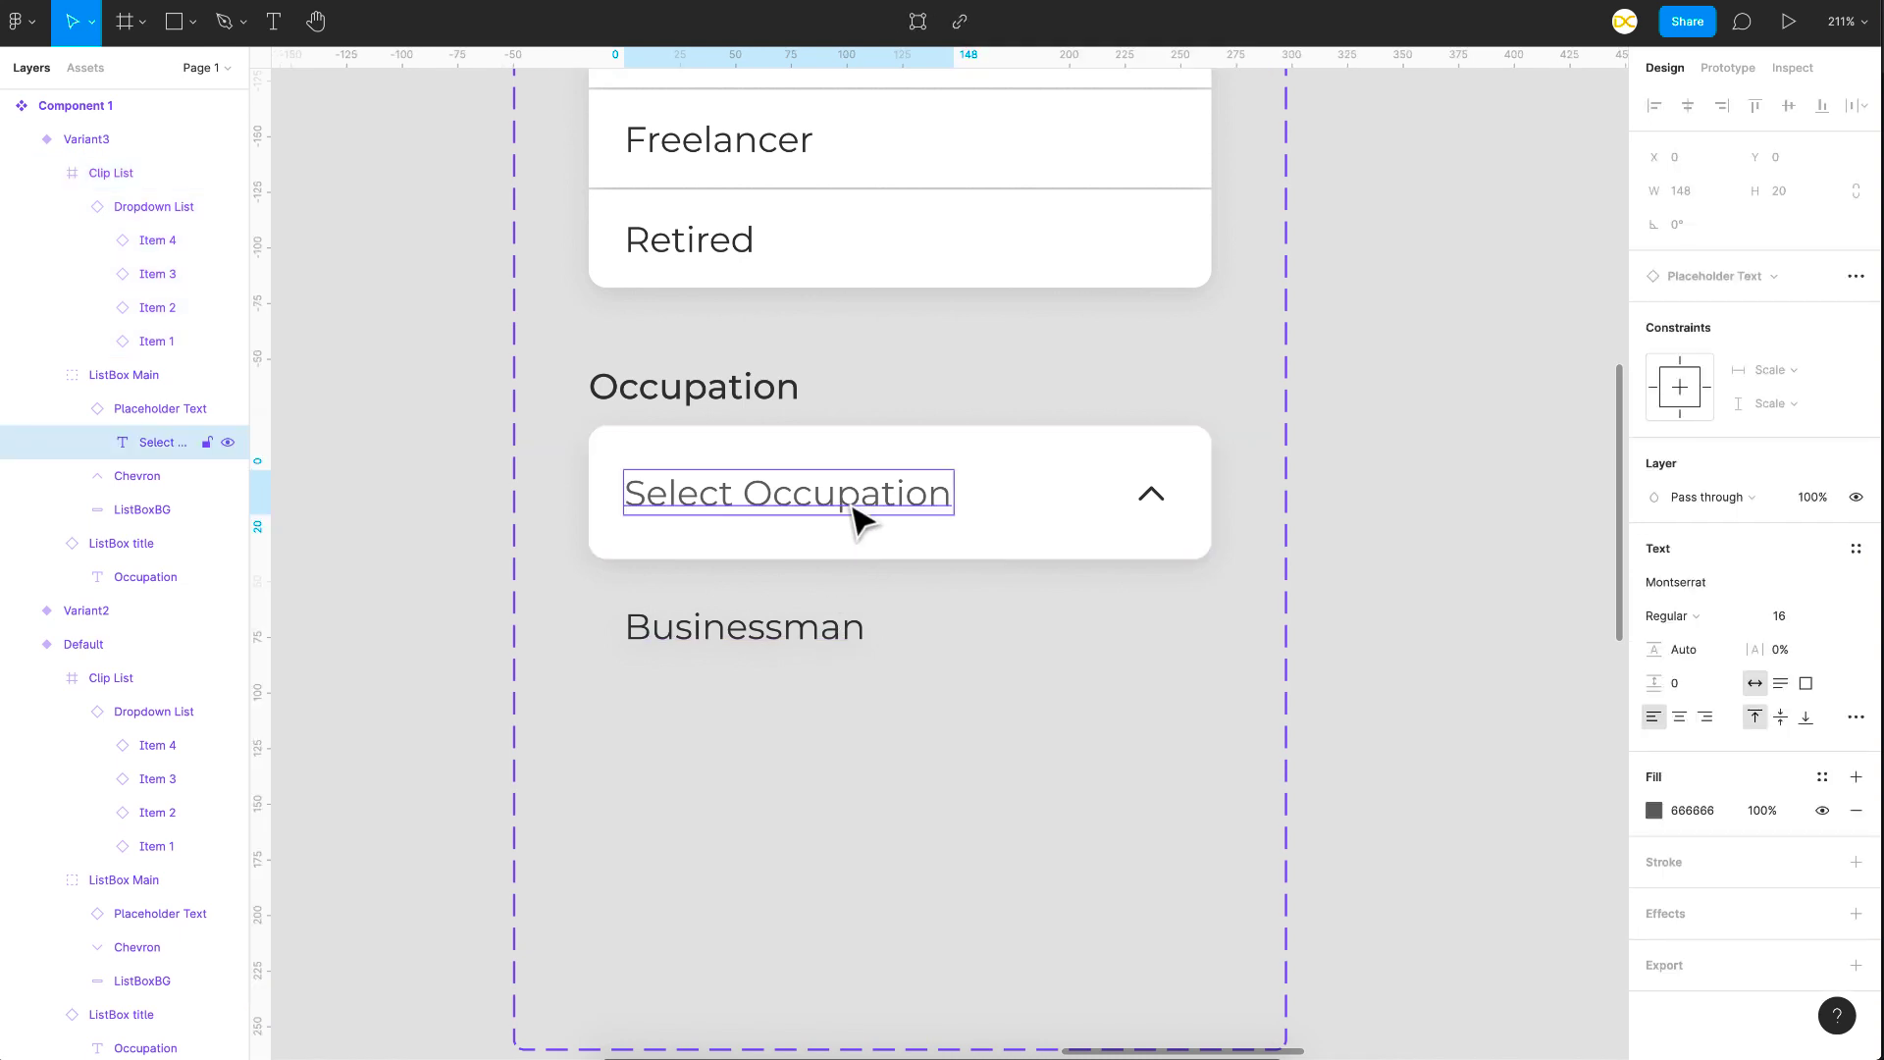
left_click(1812, 499)
type("0")
key("Return")
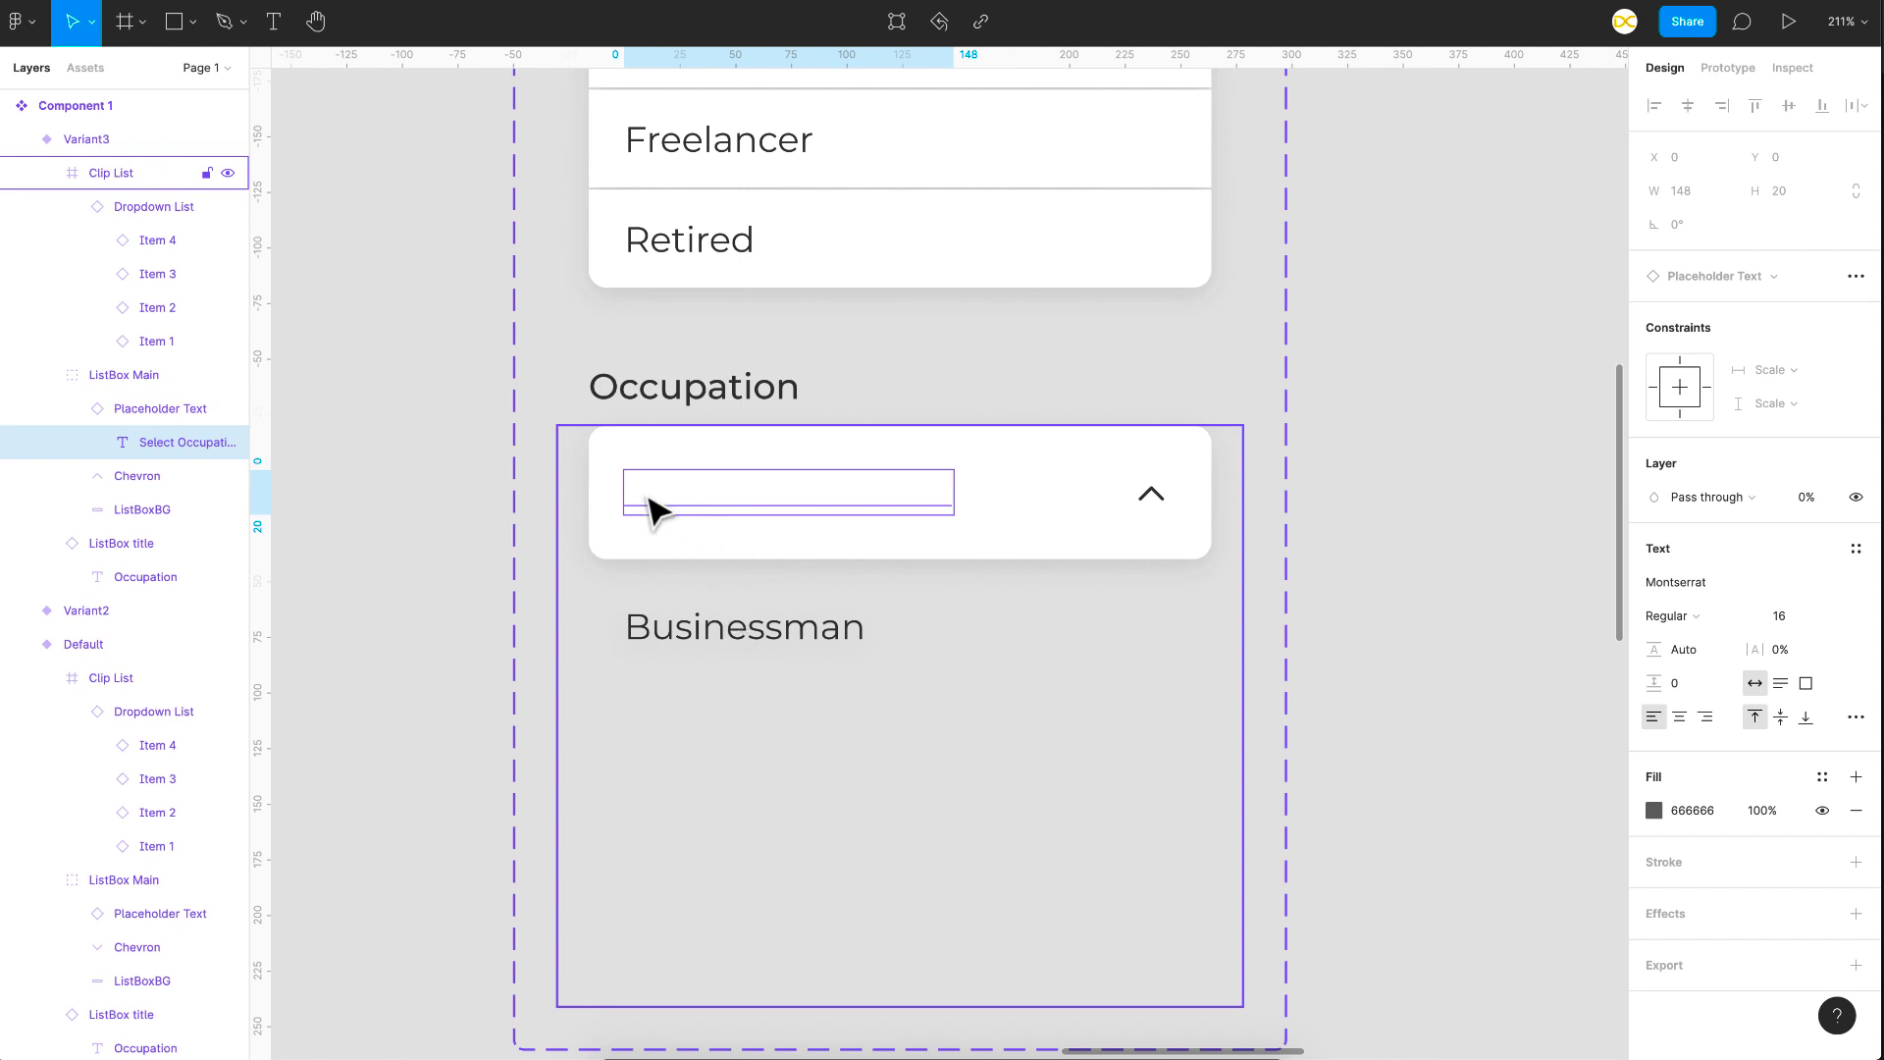
Nudge the Dropdown List up so Businessman sits inside the field
left_click(147, 207)
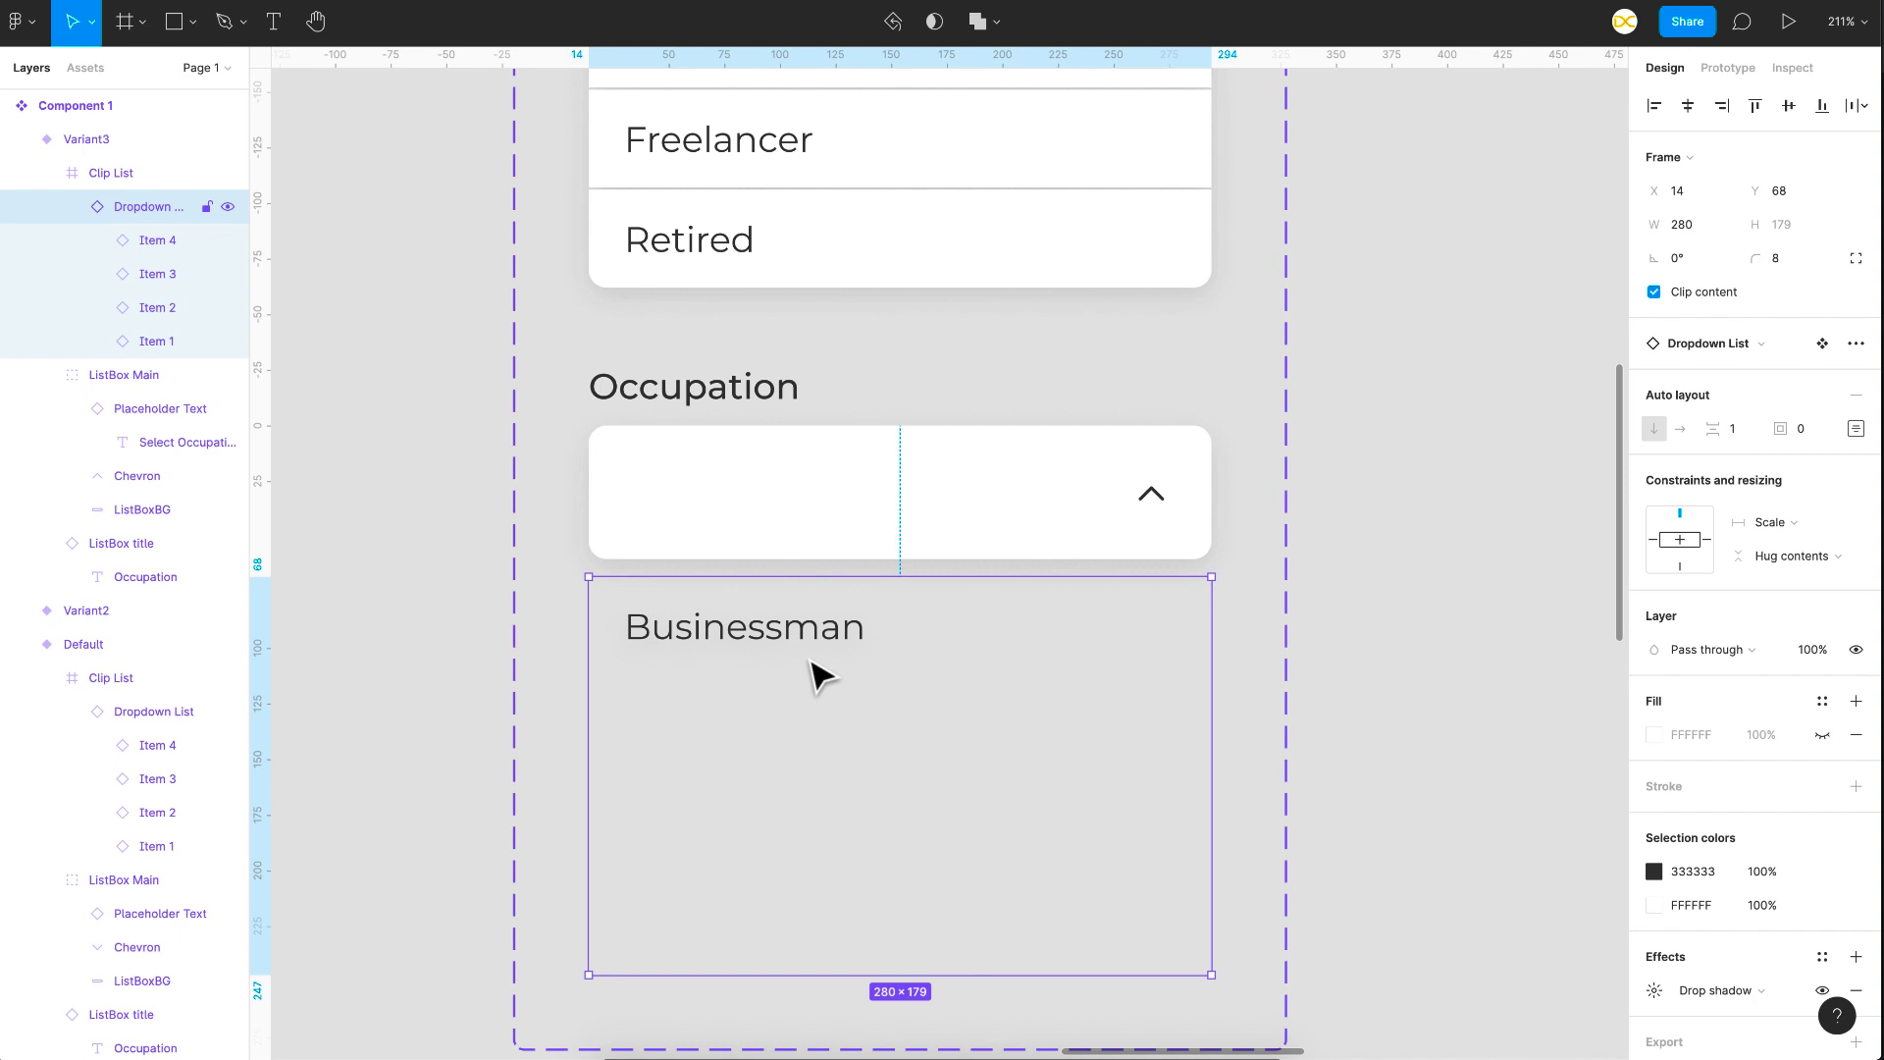
key("shift+Up")
key("shift+Up")
key("shift+Up")
key("shift+Up")
key("shift+Up")
key("shift+Up")
left_click(1423, 493)
Change Variant3's chevron rotation from 180° to 0 so it points down beside Businessman
scroll(1426, 495, "down", 5)
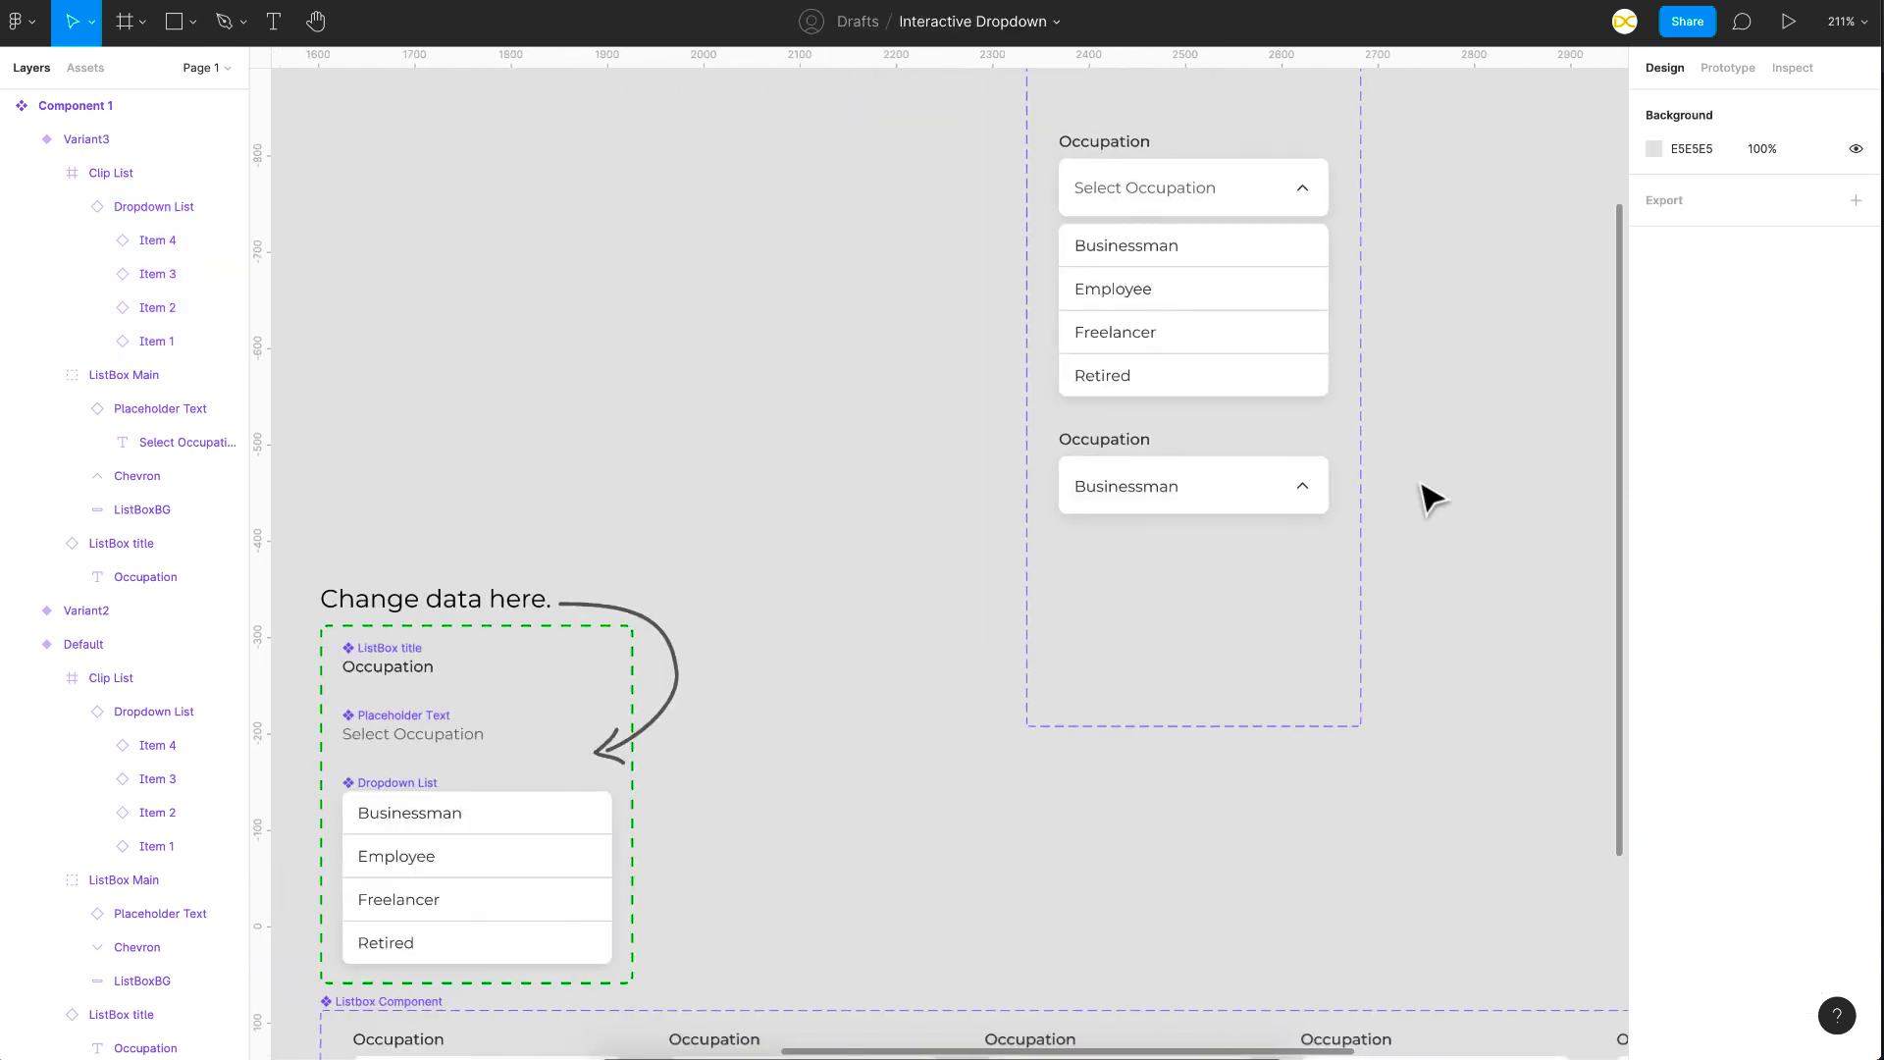
scroll(1426, 497, "up", 3)
scroll(1427, 496, "right", 3)
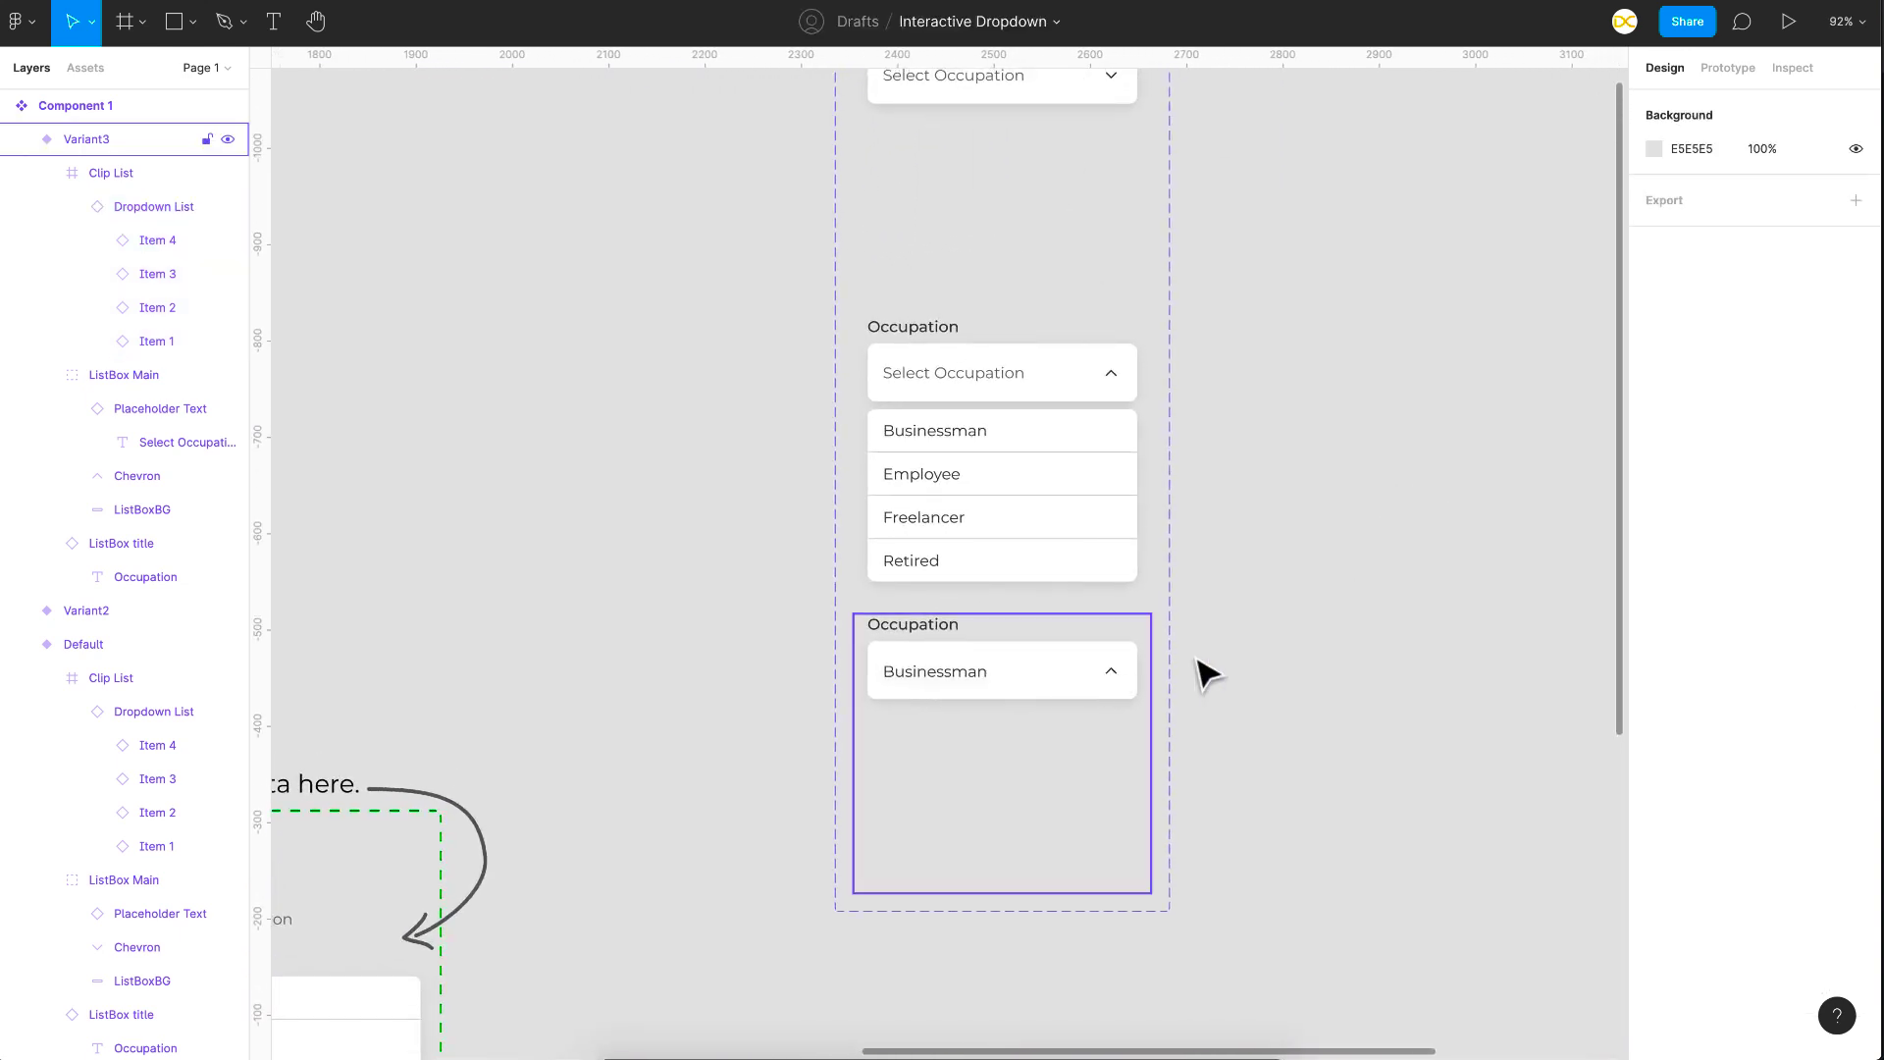
scroll(1163, 717, "up", 3)
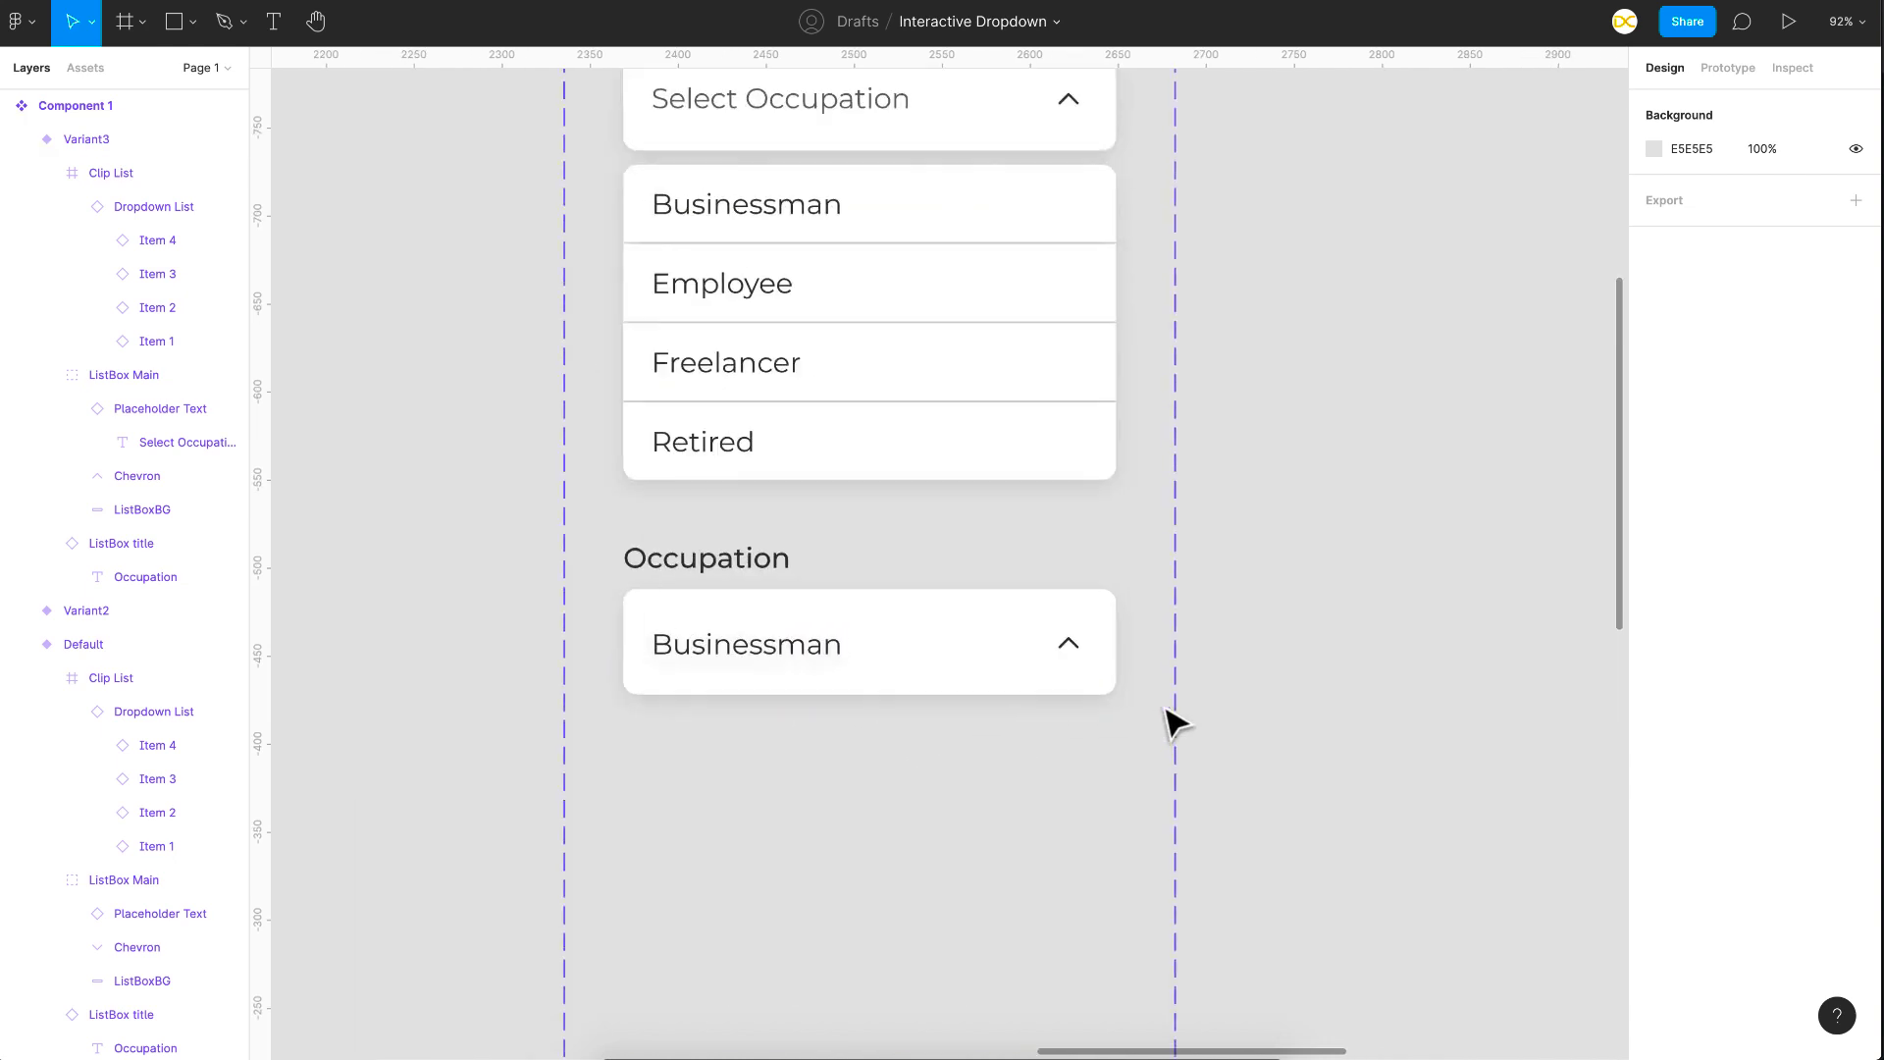
scroll(1021, 670, "up", 3)
left_click(1106, 631, "ctrl")
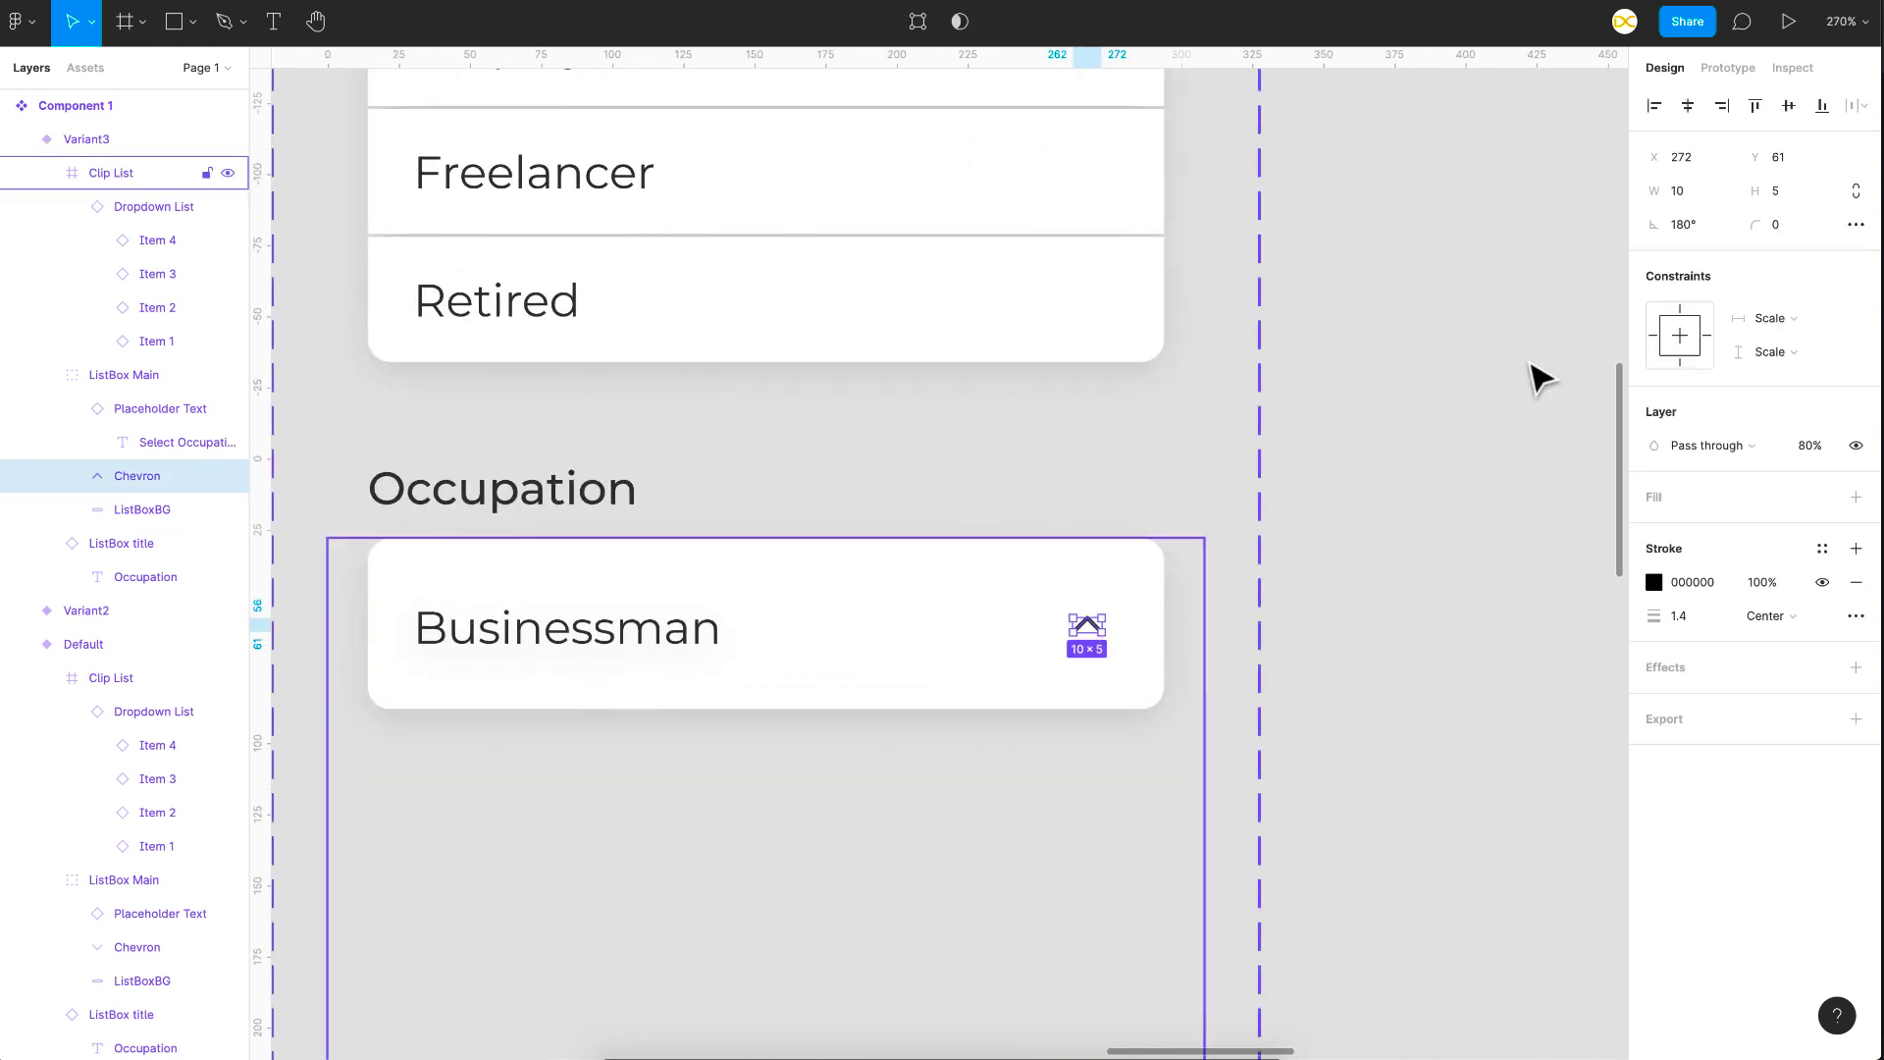
left_click(1674, 231)
type("0")
key("Return")
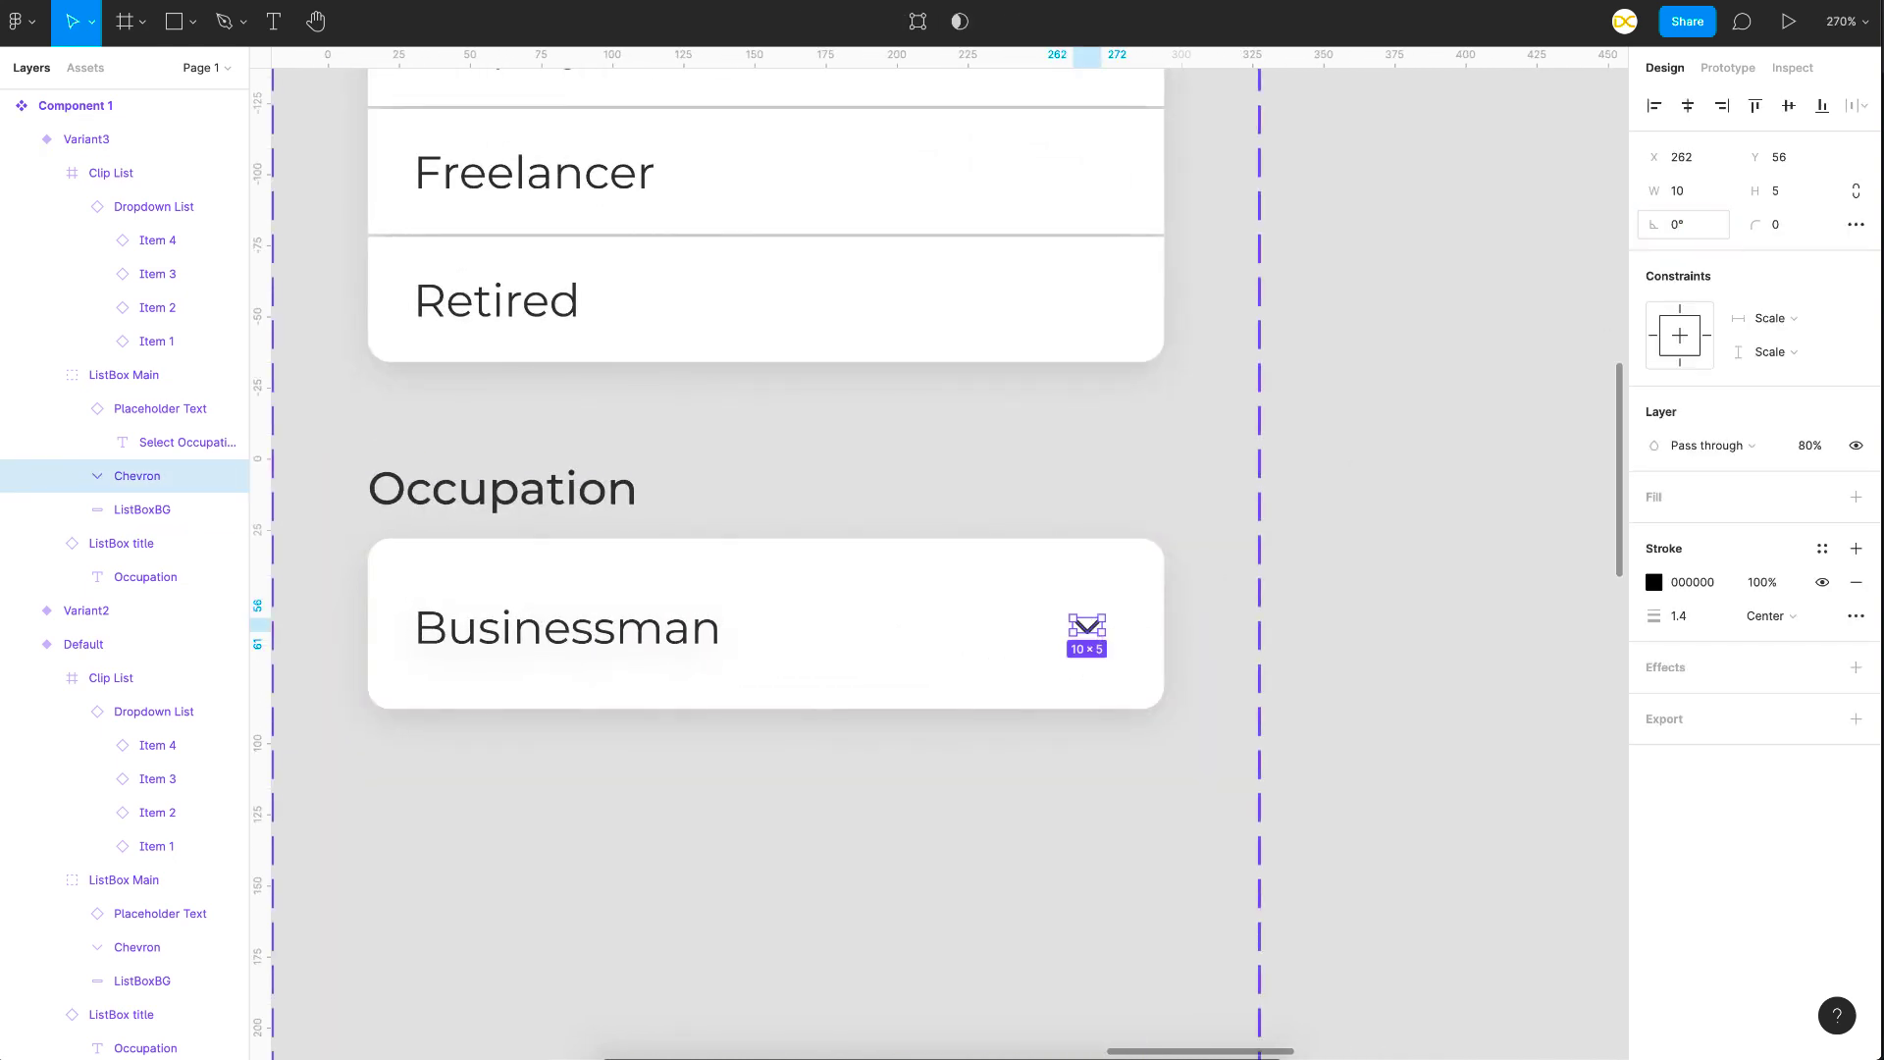
left_click(1347, 622)
key("shift+1")
scroll(1357, 636, "right", 3)
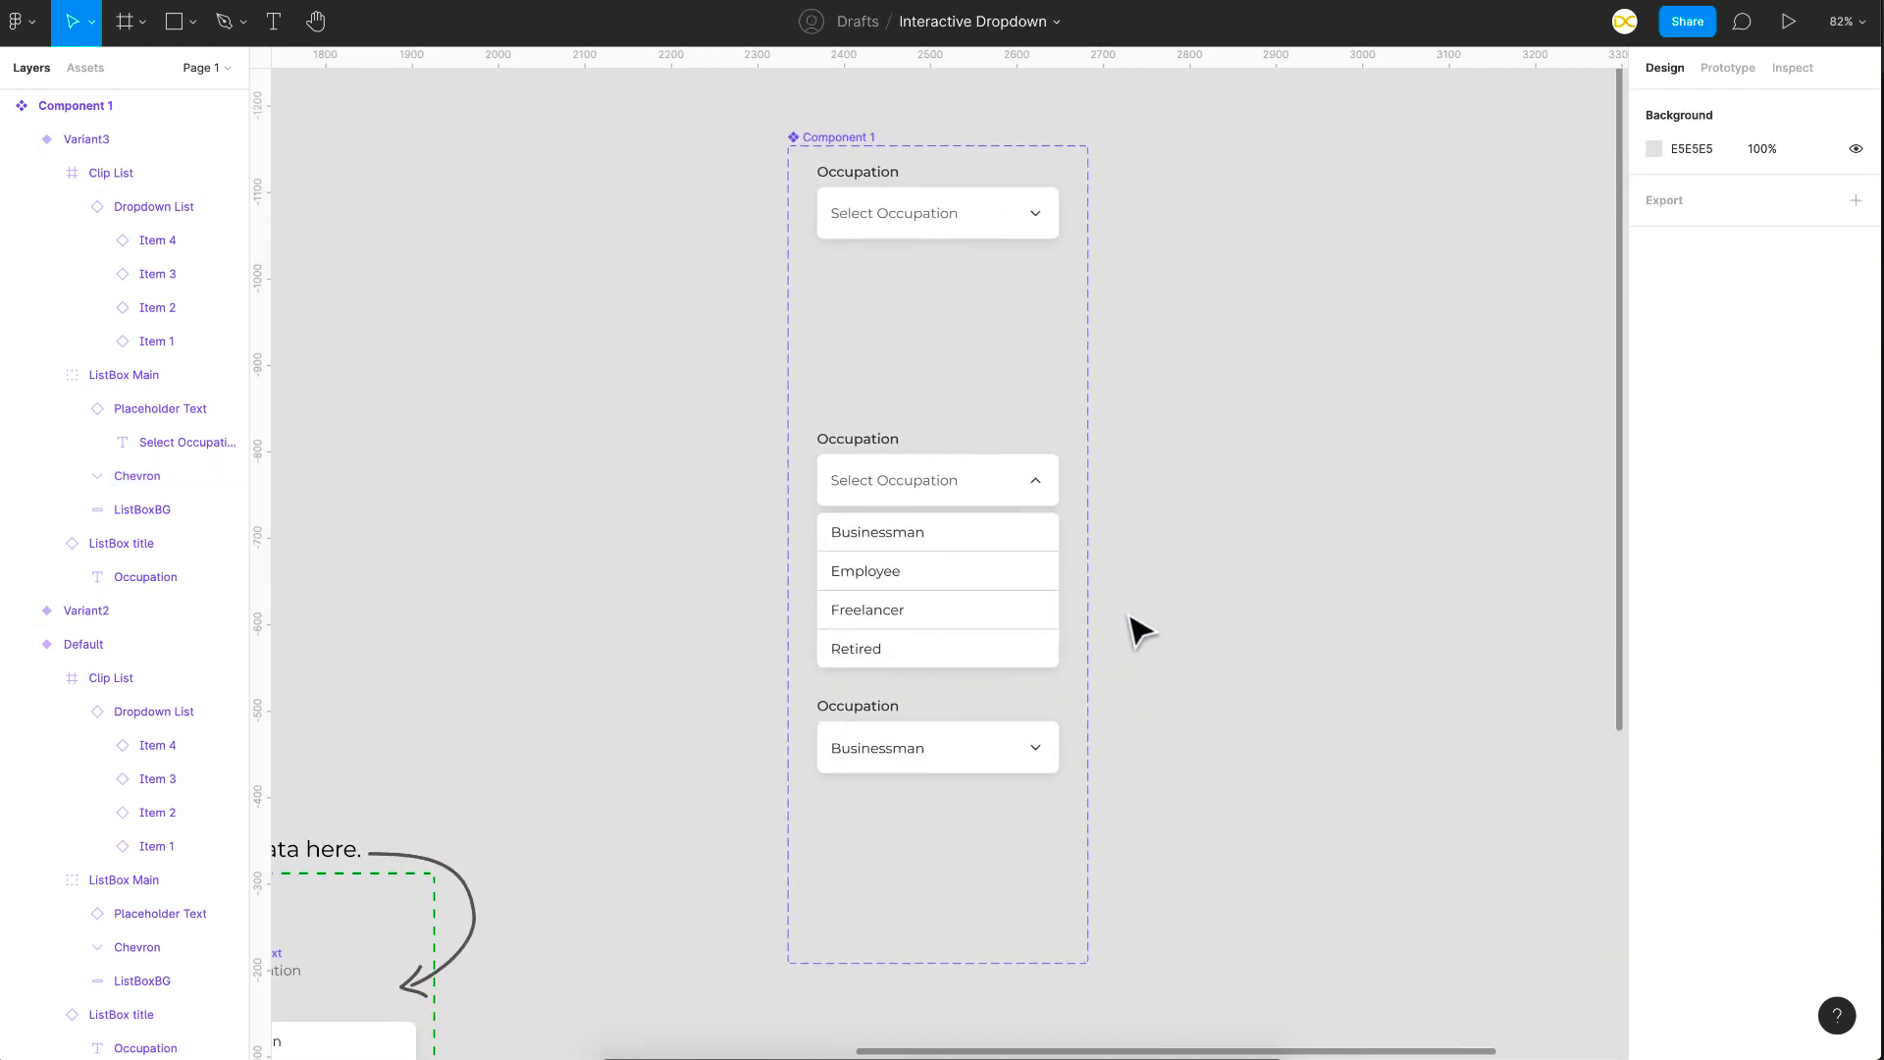
Link the closed Default box to Variant2 with On click → Change to, Smart animate, Ease out 300ms
left_click(1739, 67)
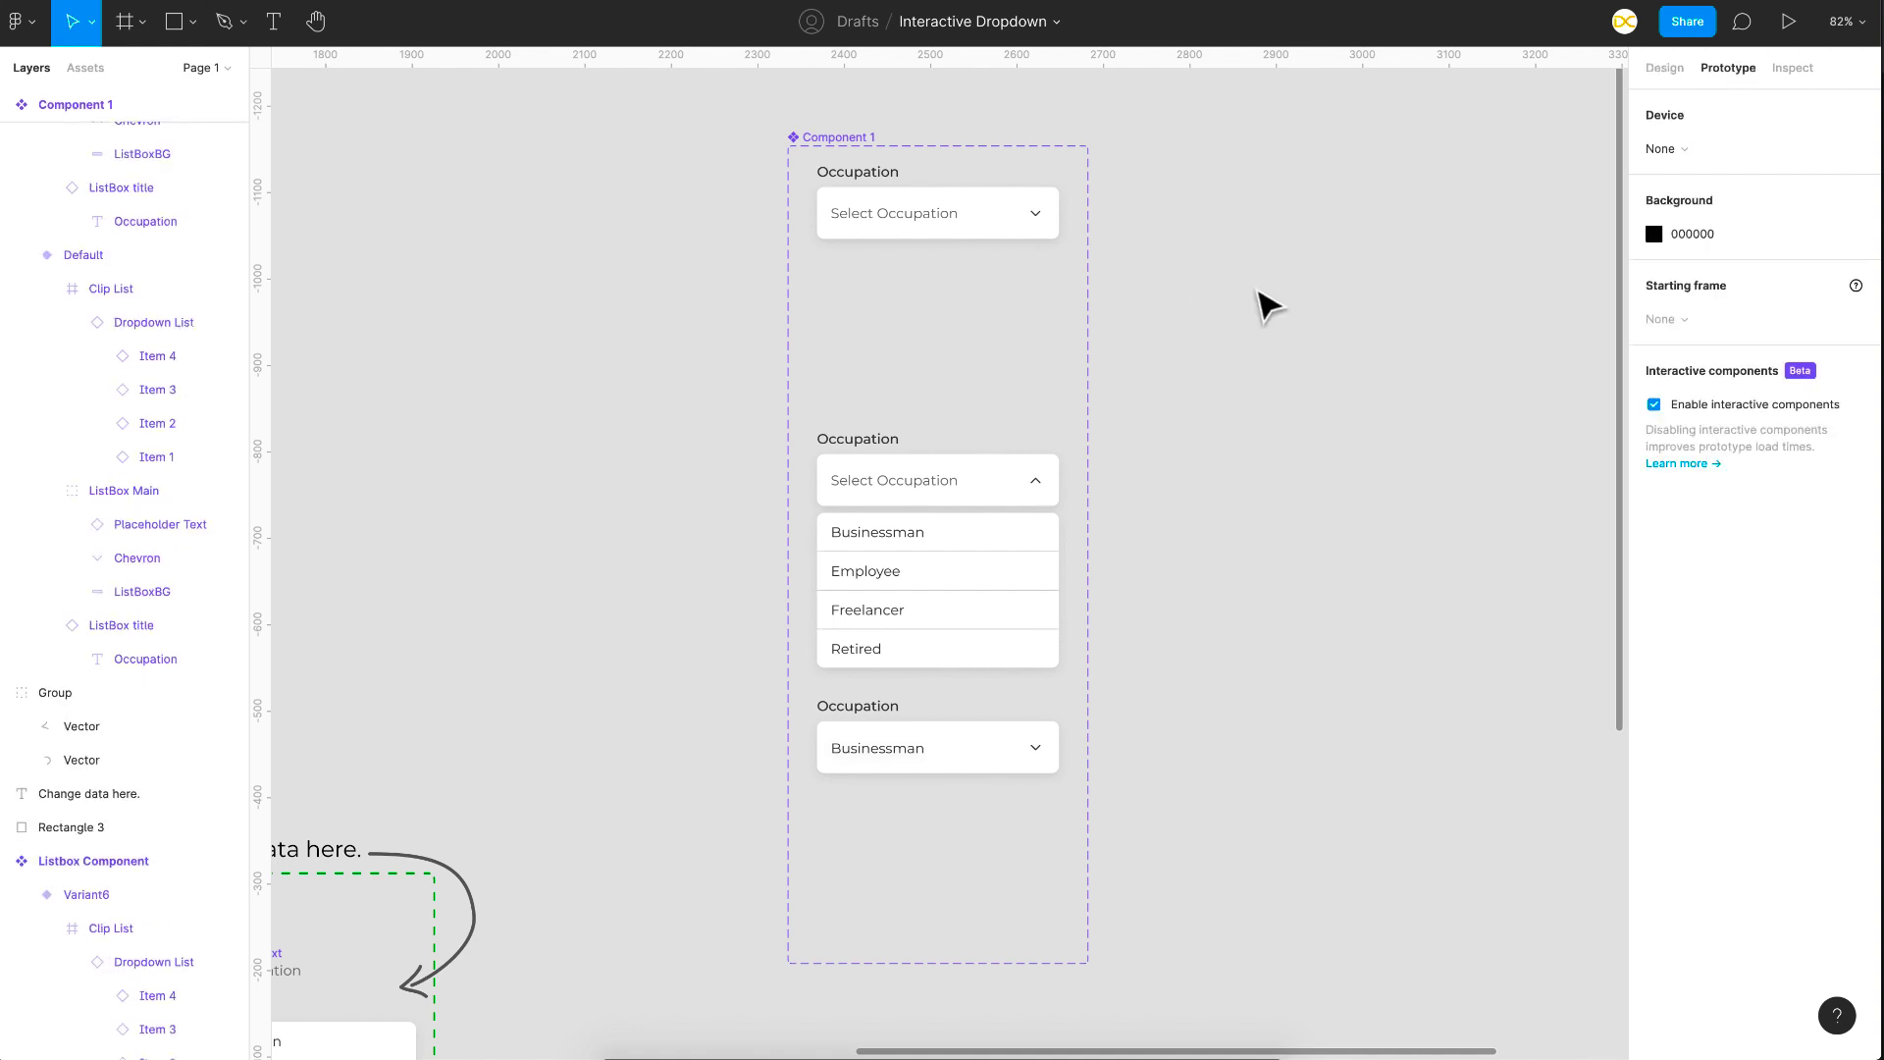
left_click(999, 235)
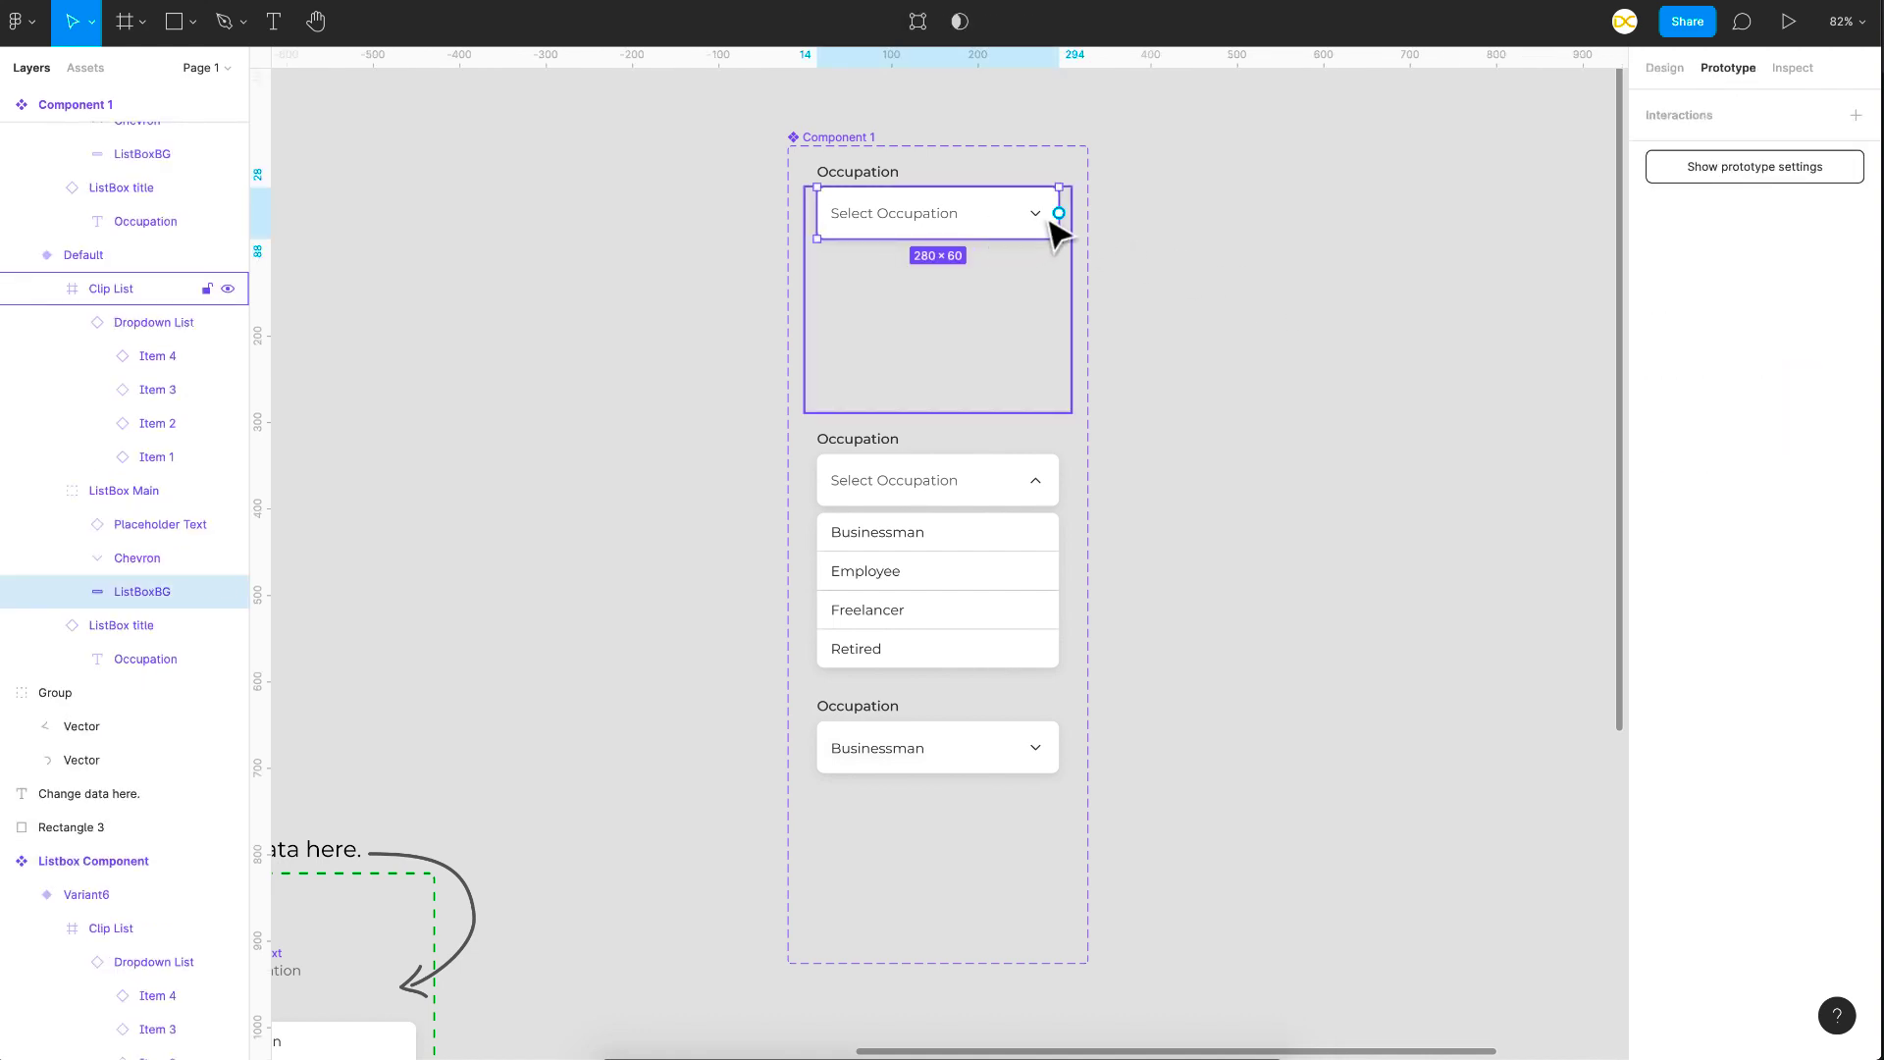
left_click_drag(1059, 213, 1031, 475)
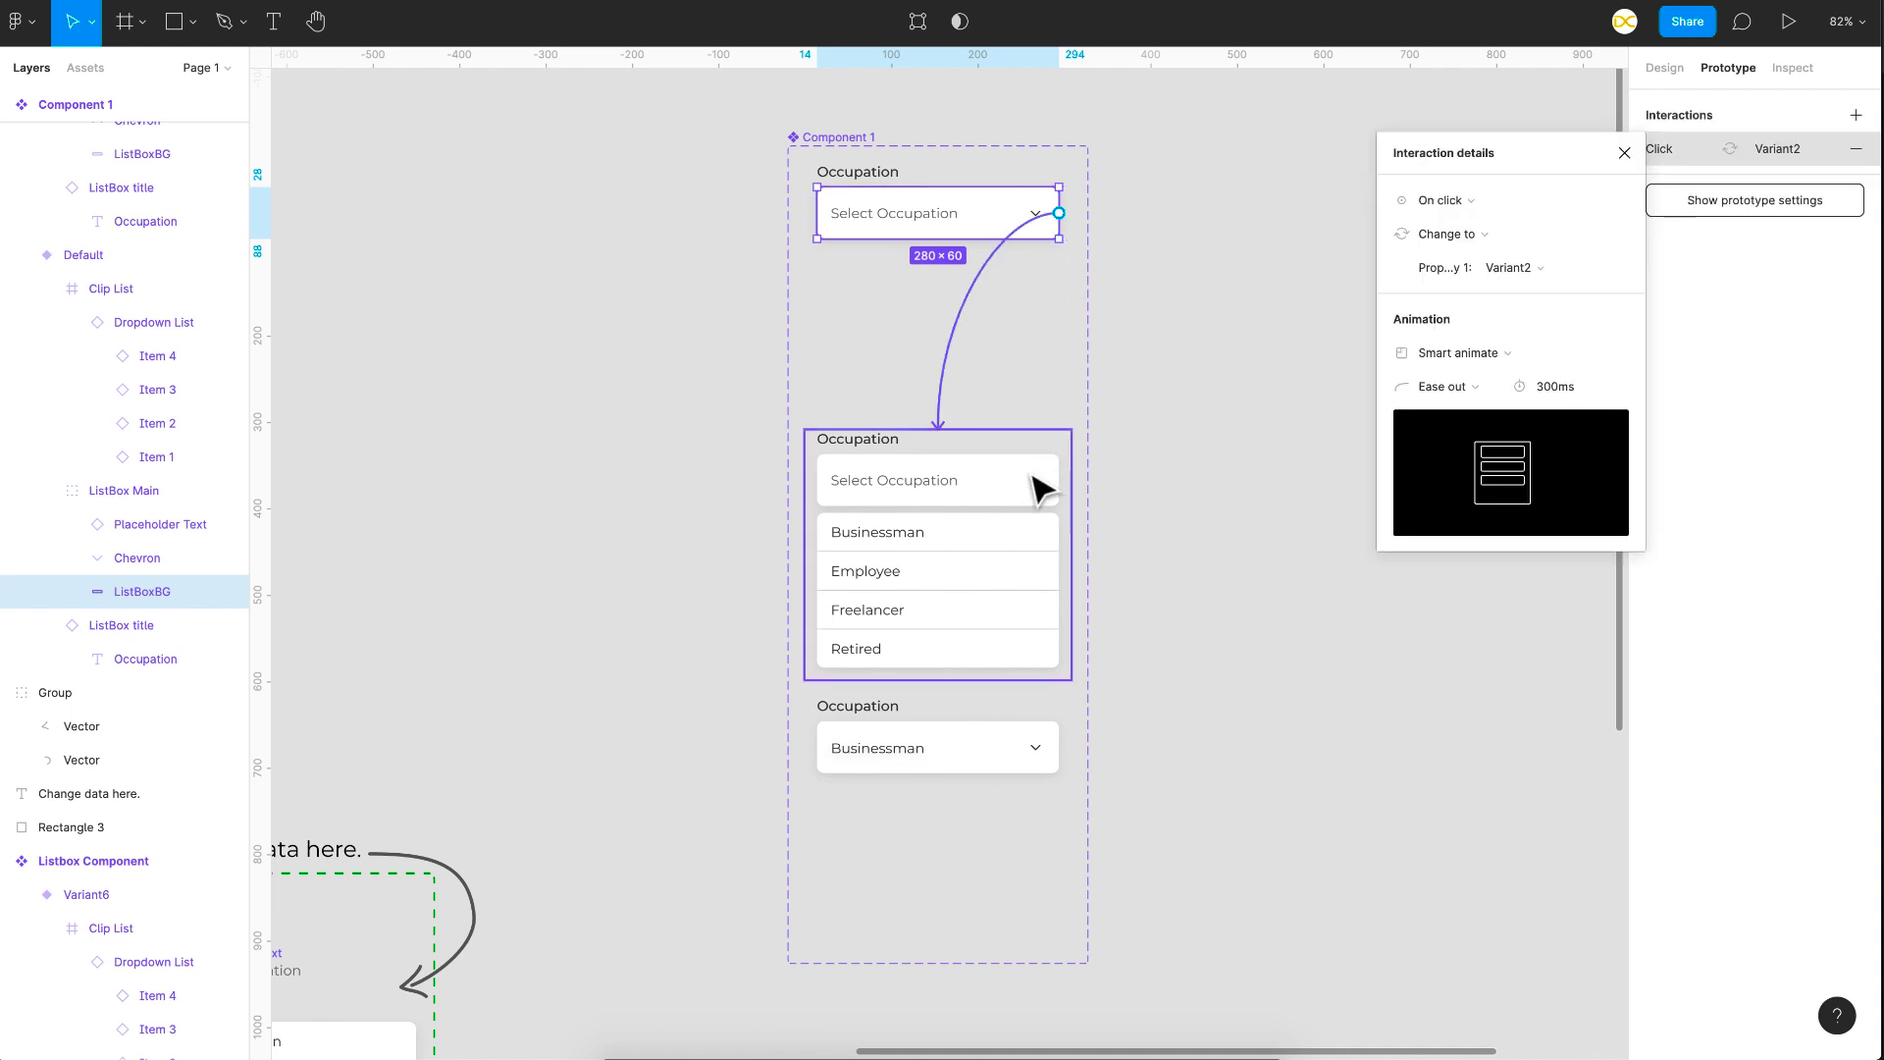
left_click(1504, 236)
left_click(1473, 238)
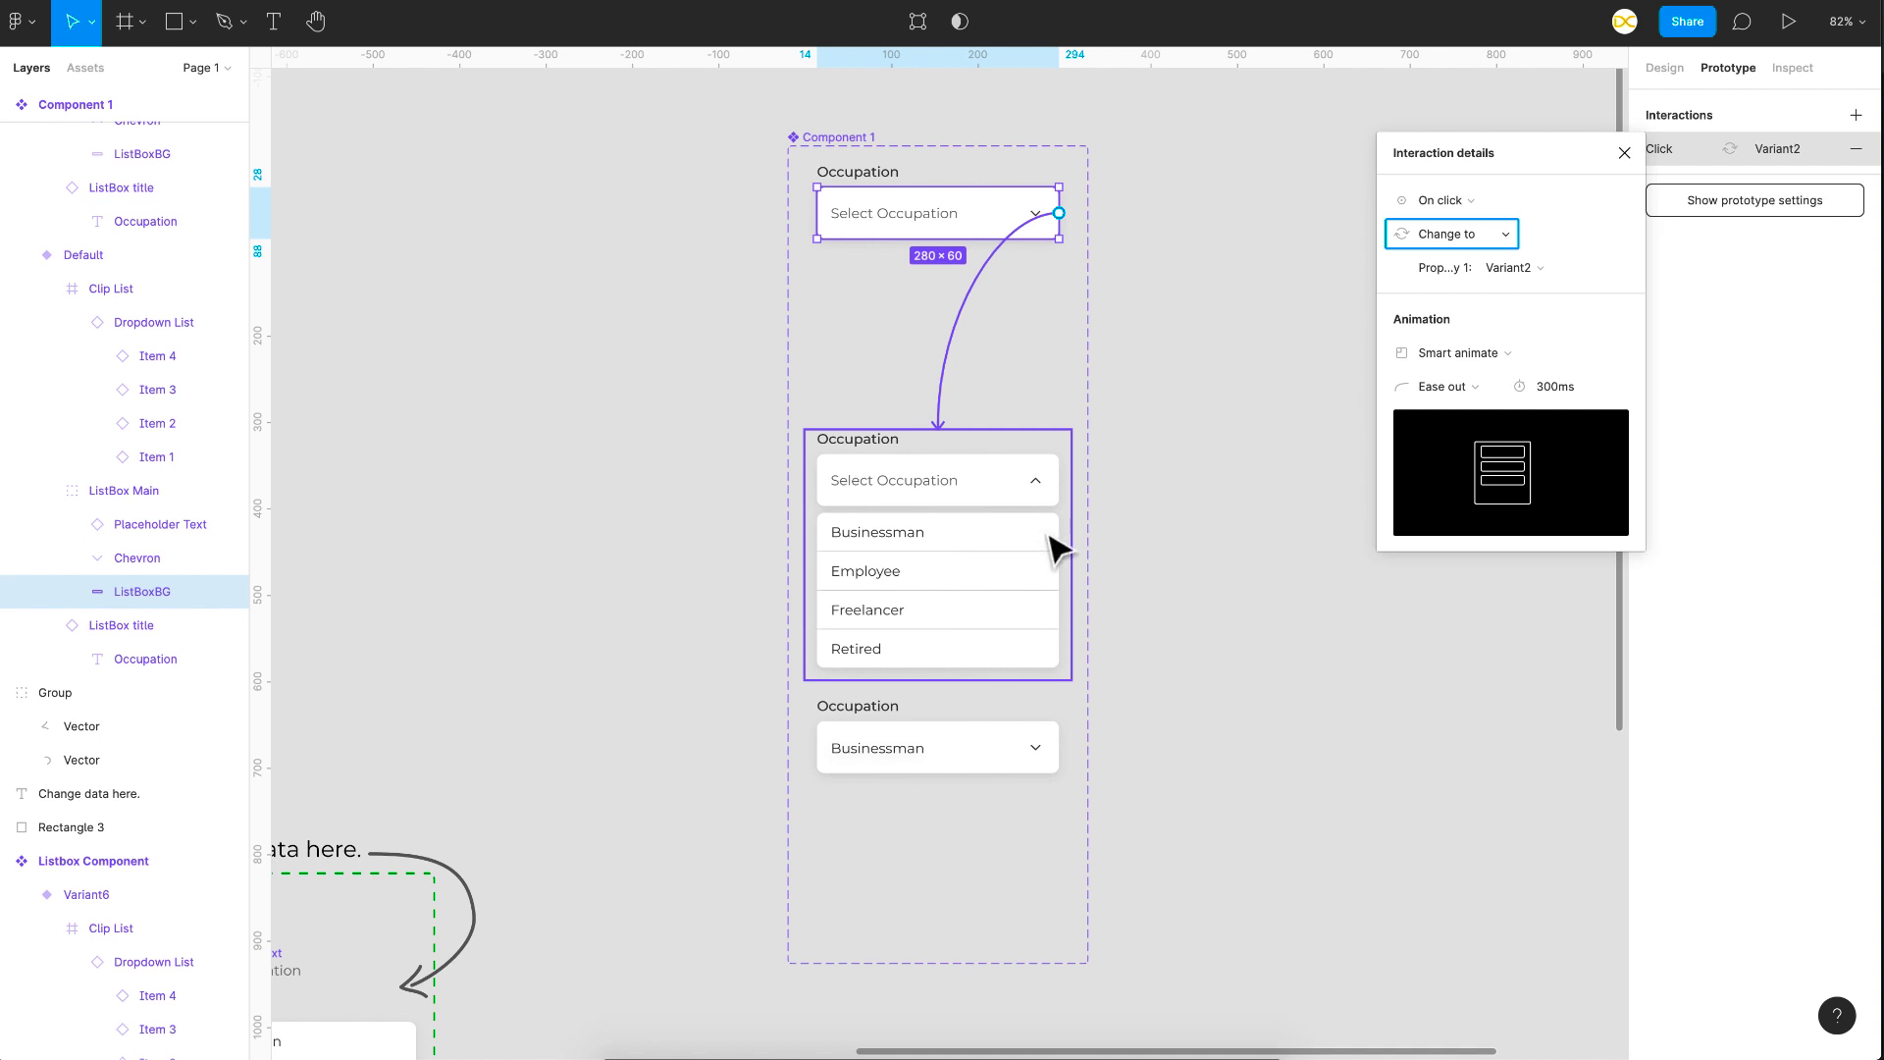
left_click(1021, 550)
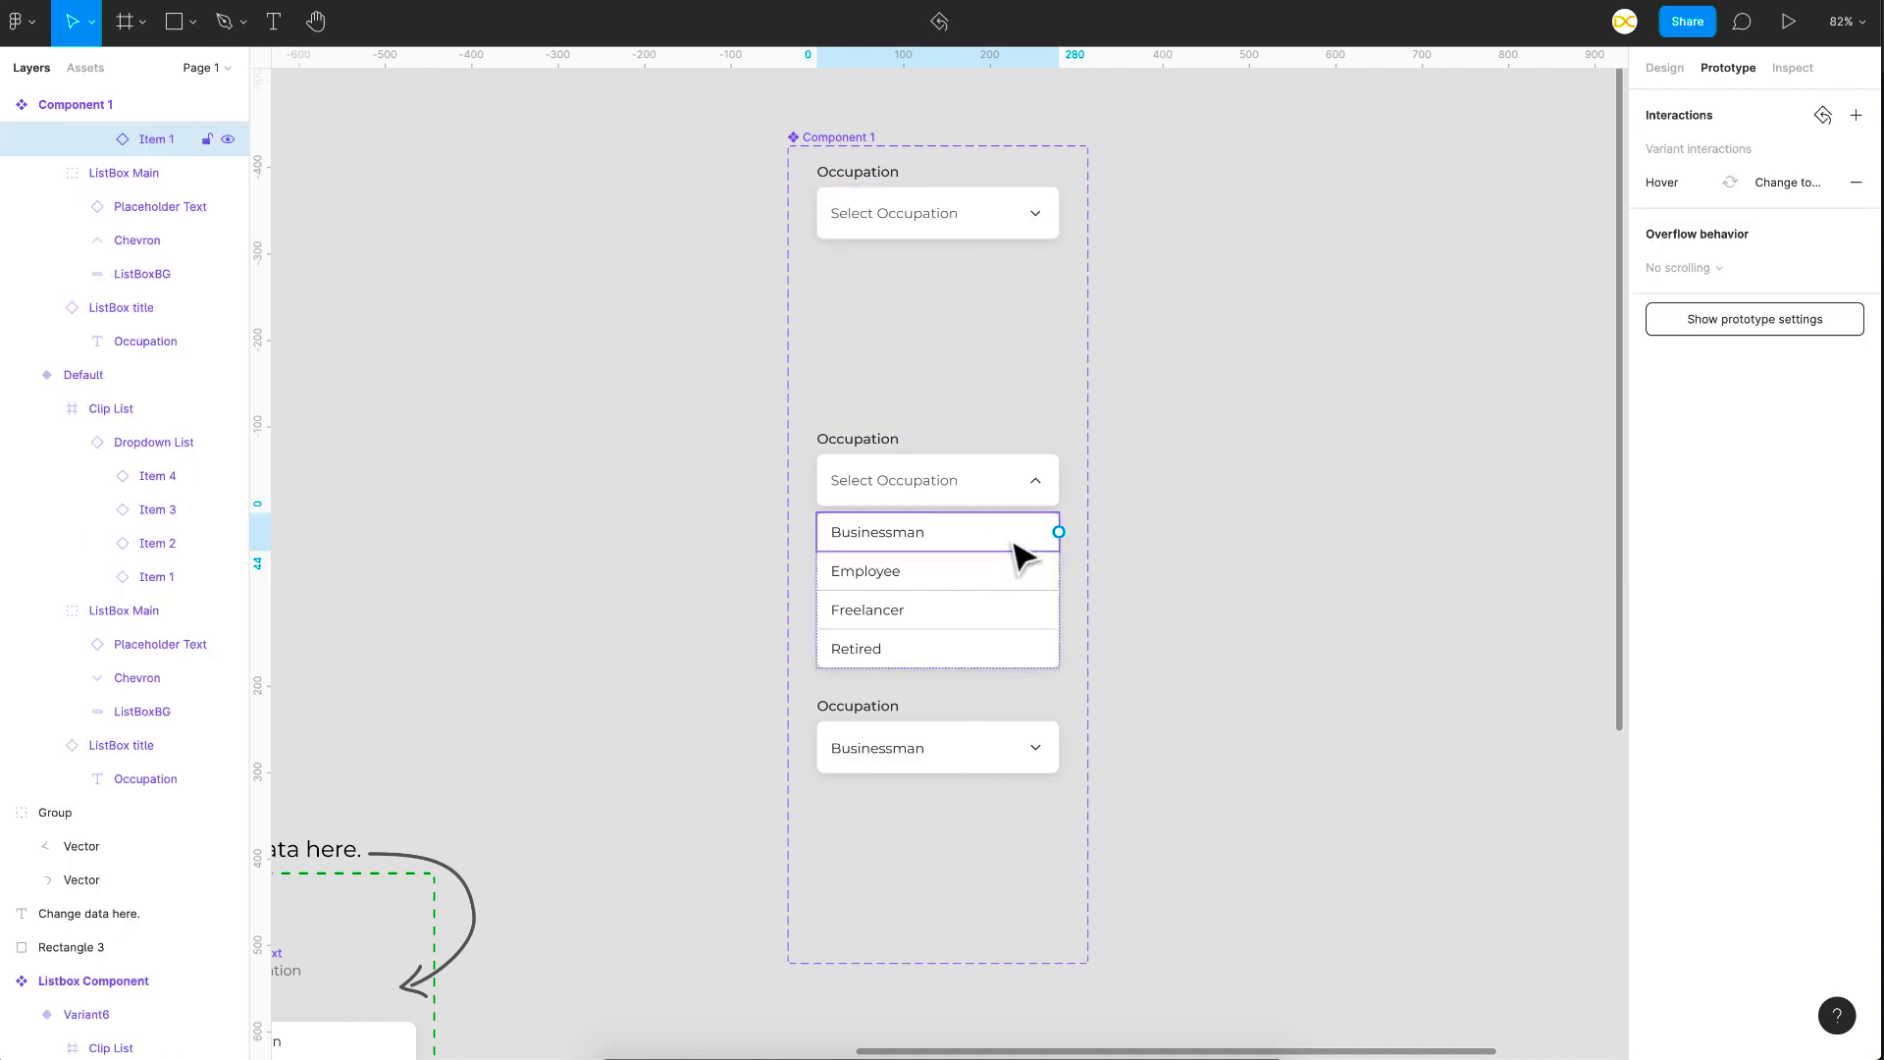
Connect the Businessman option in Variant2 to the Businessman-selected Variant3
left_click_drag(1059, 531, 1021, 761)
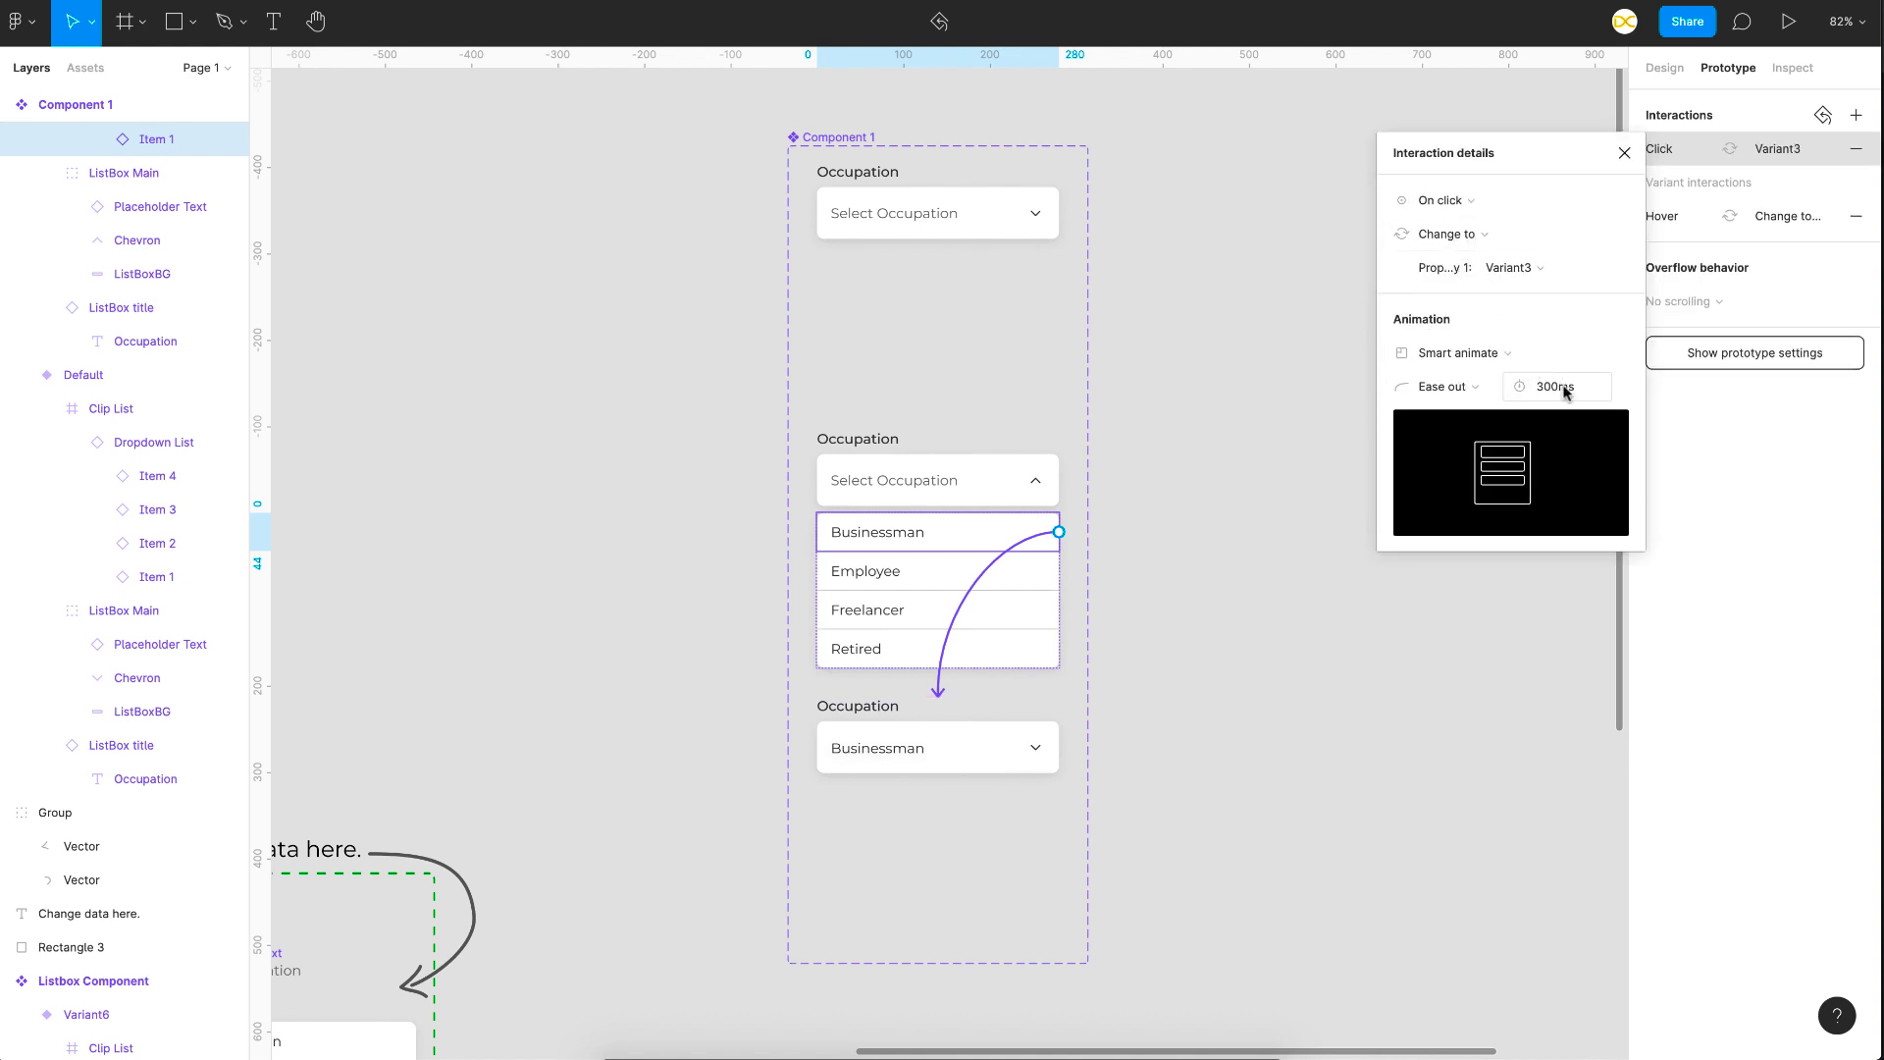
Connect Variant3's Businessman field back to the open Variant2 with an On click Smart animate interaction
left_click(1005, 767)
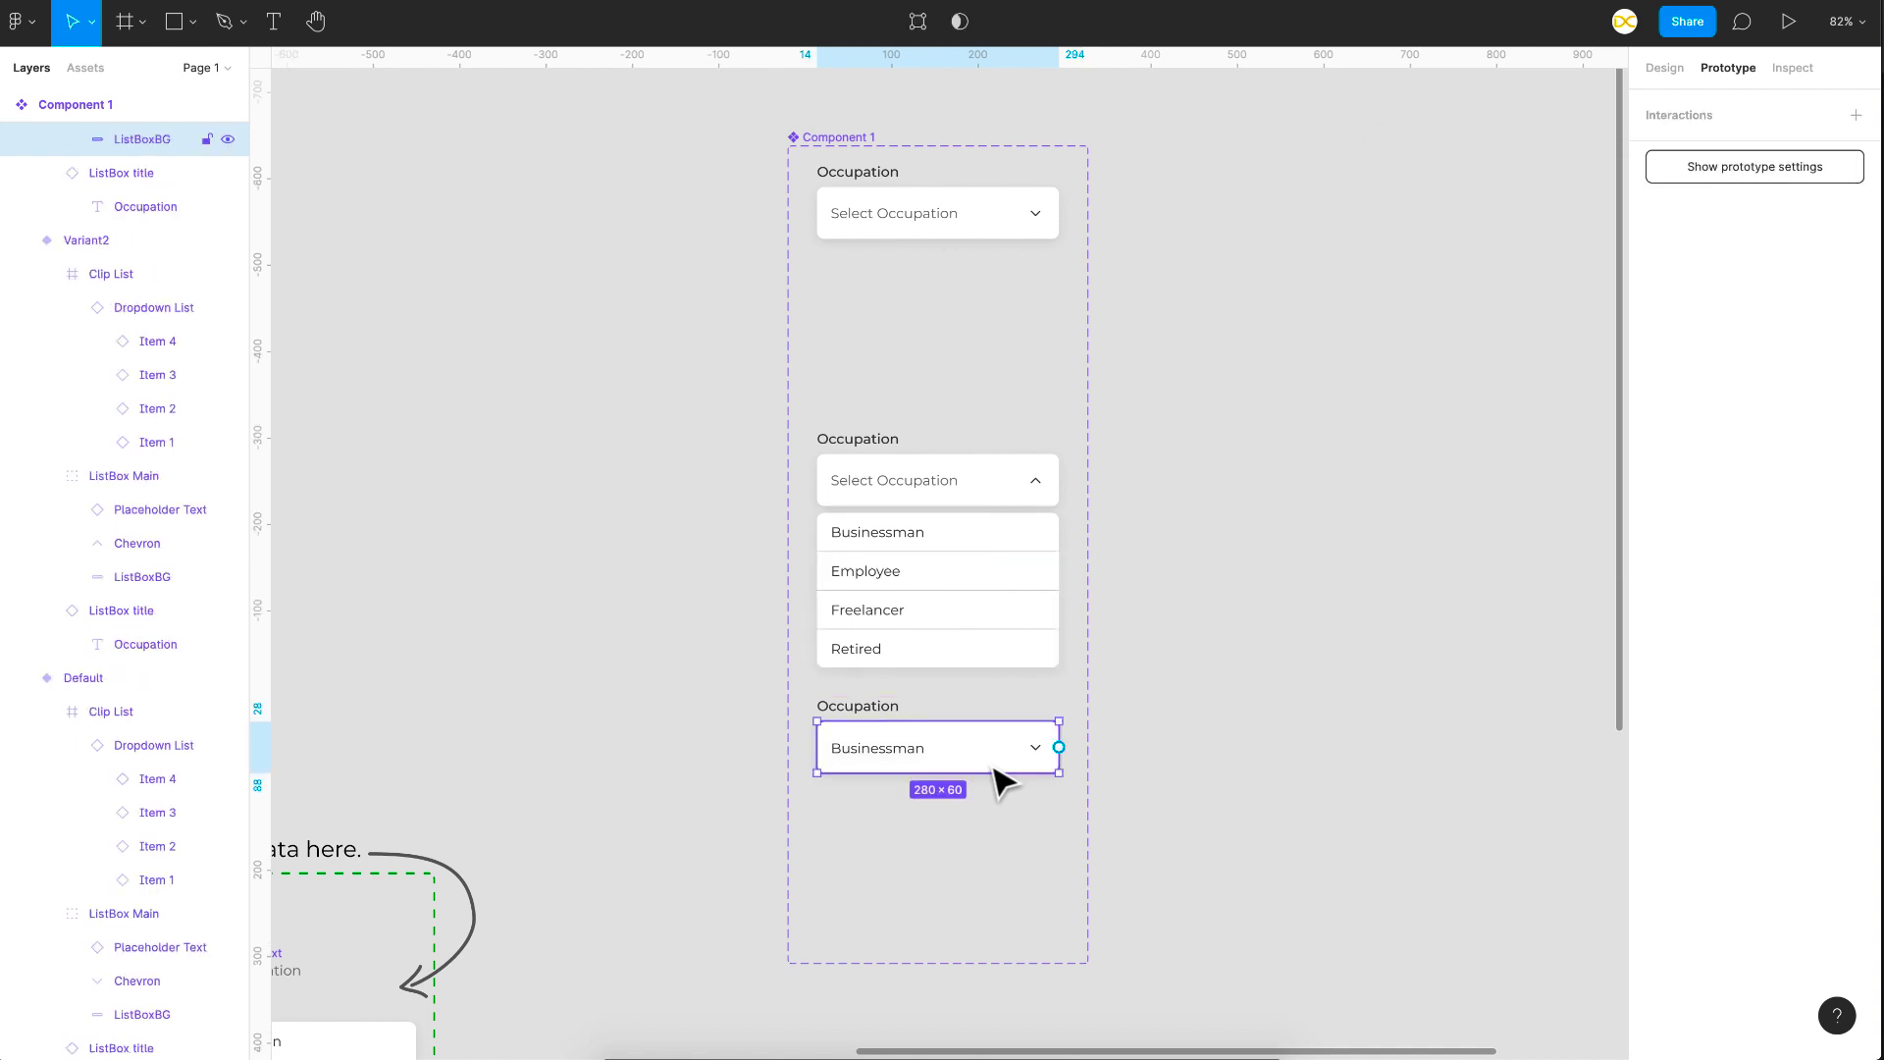
left_click_drag(1059, 747, 1022, 578)
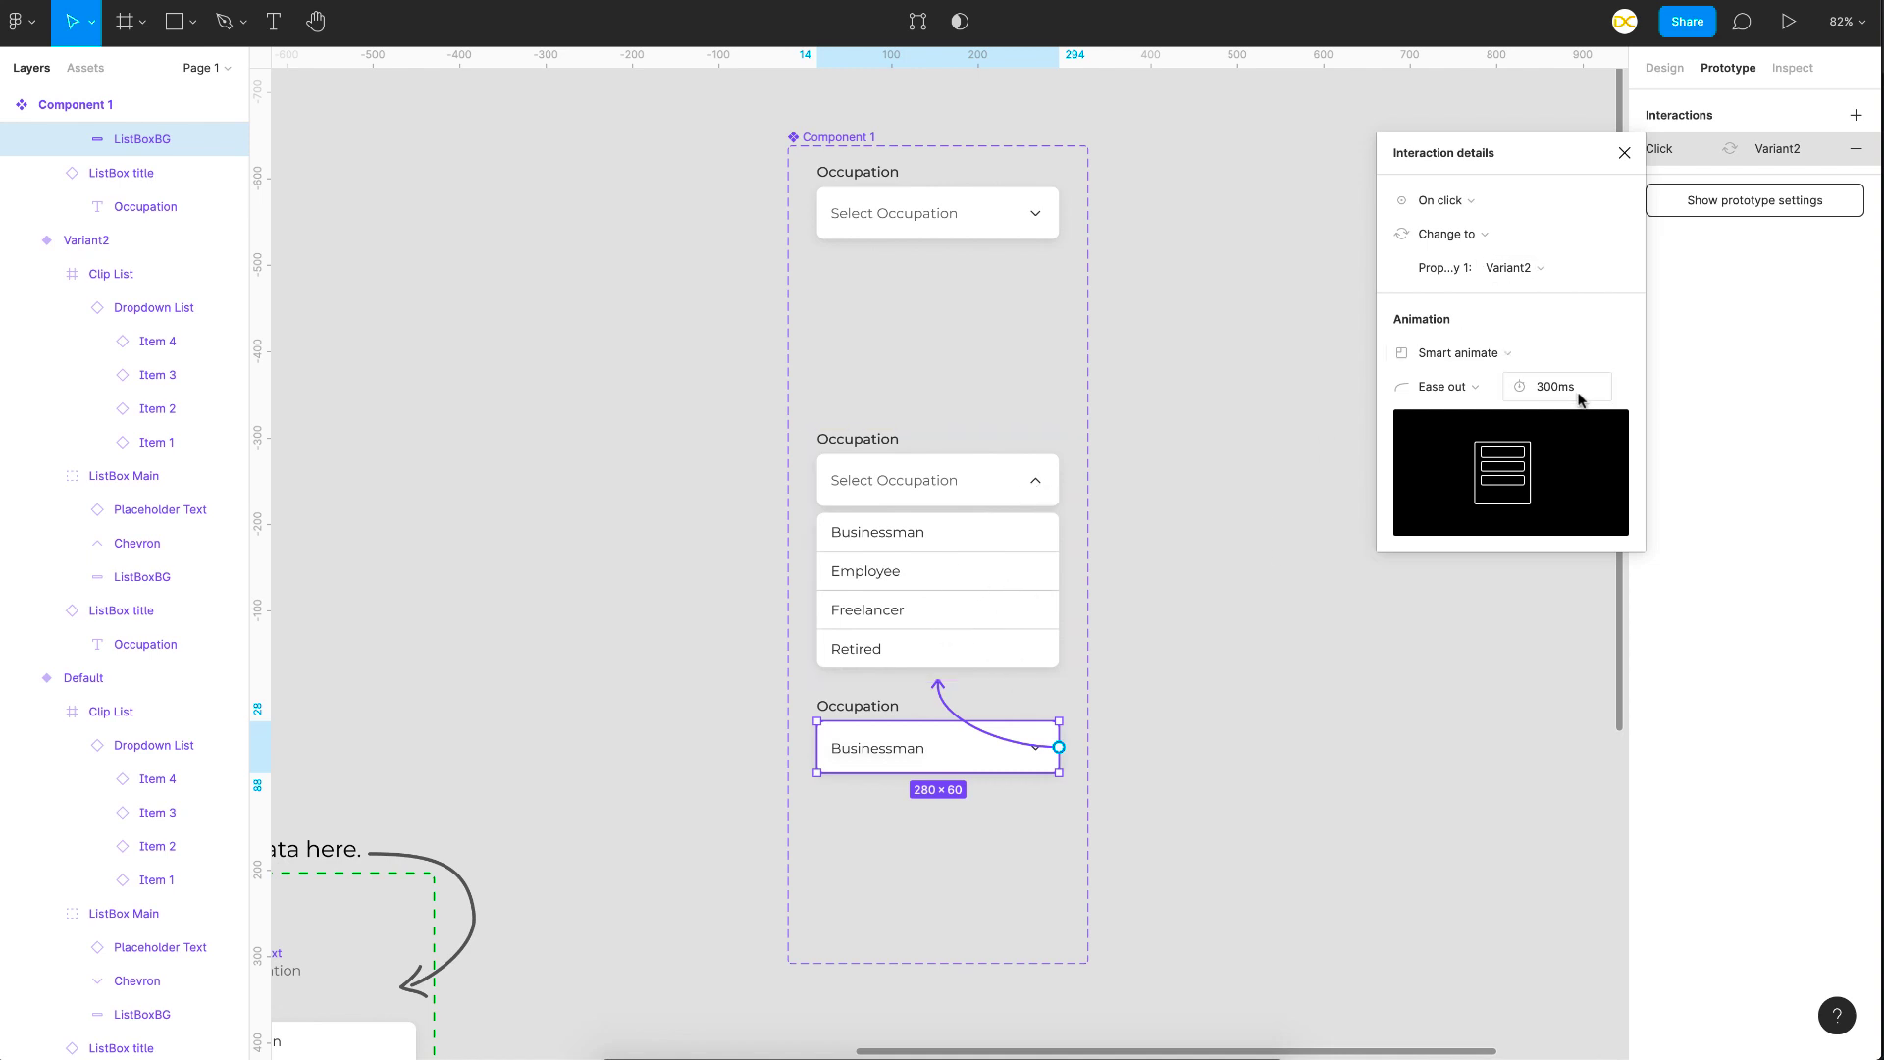
left_click(1258, 595)
Drop a Default dropdown instance into the iMac - 1 frame below the first, then select the frame
scroll(1257, 594, "down", 3)
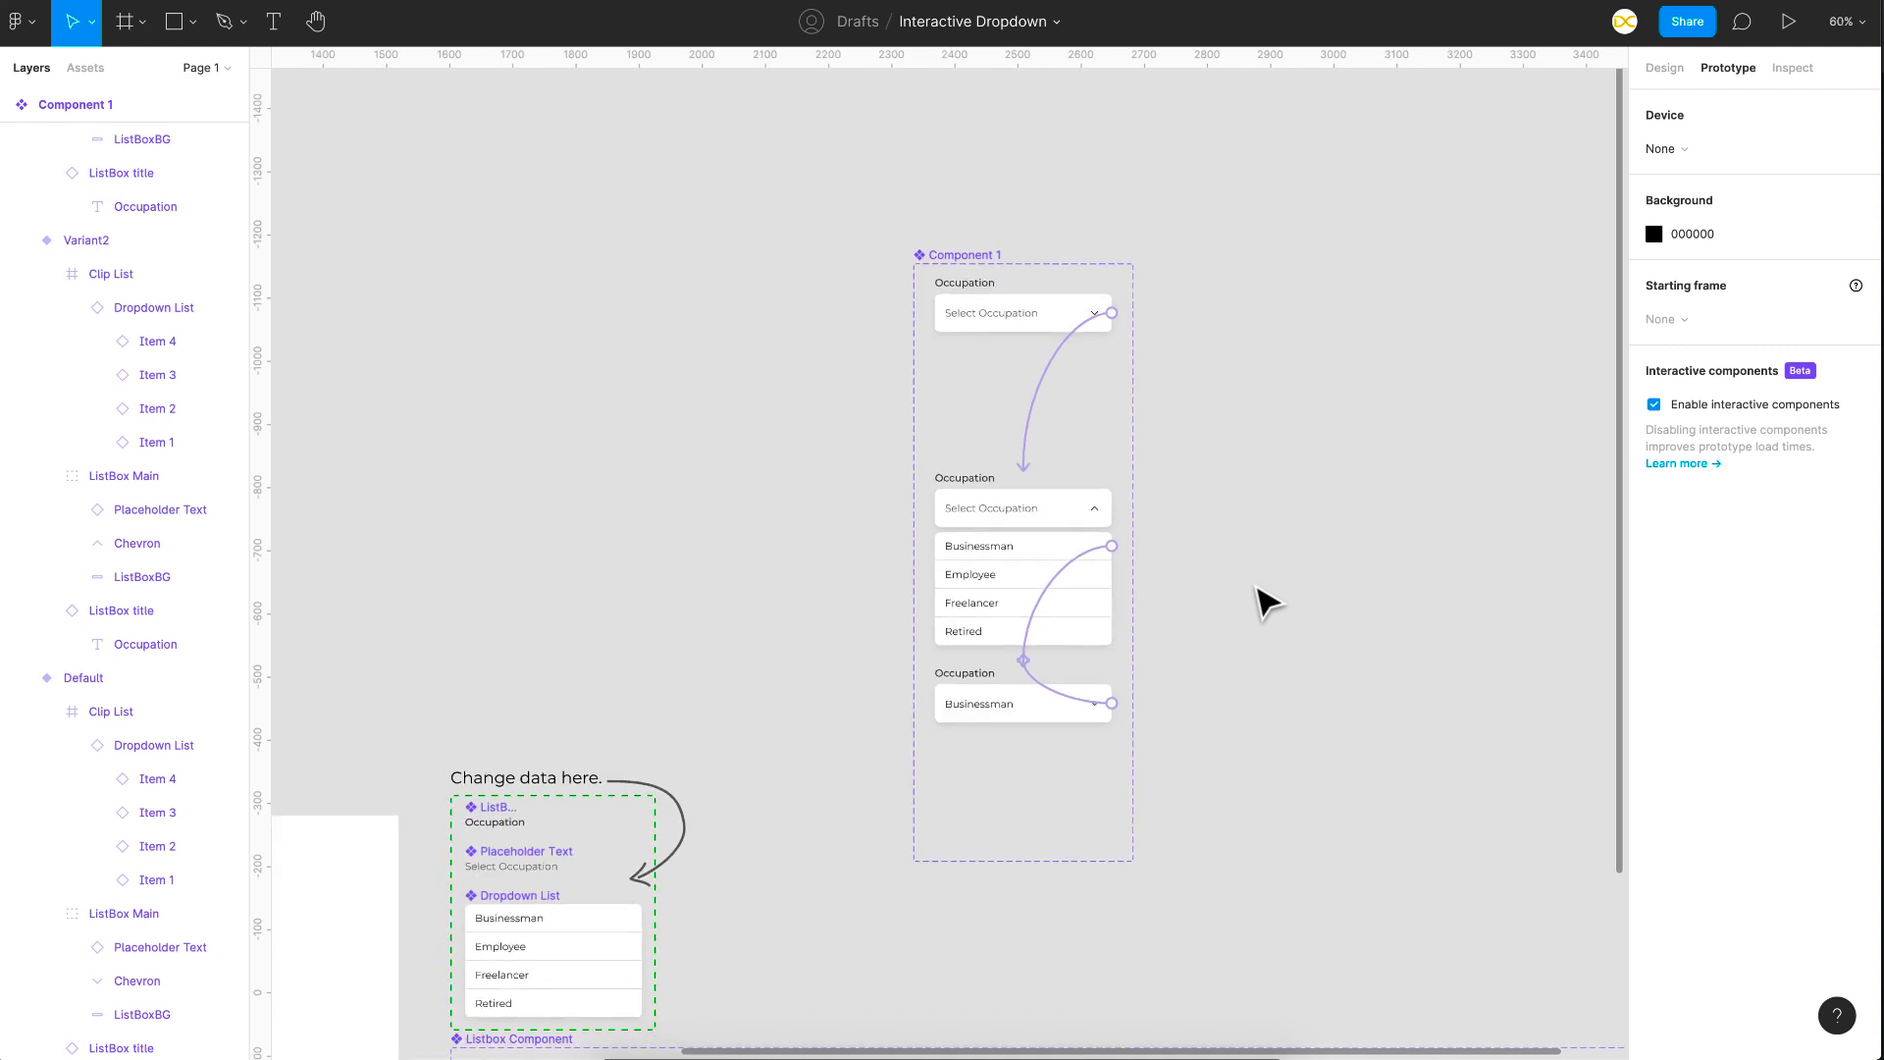
scroll(1266, 599, "down", 4)
scroll(1266, 599, "left", 5)
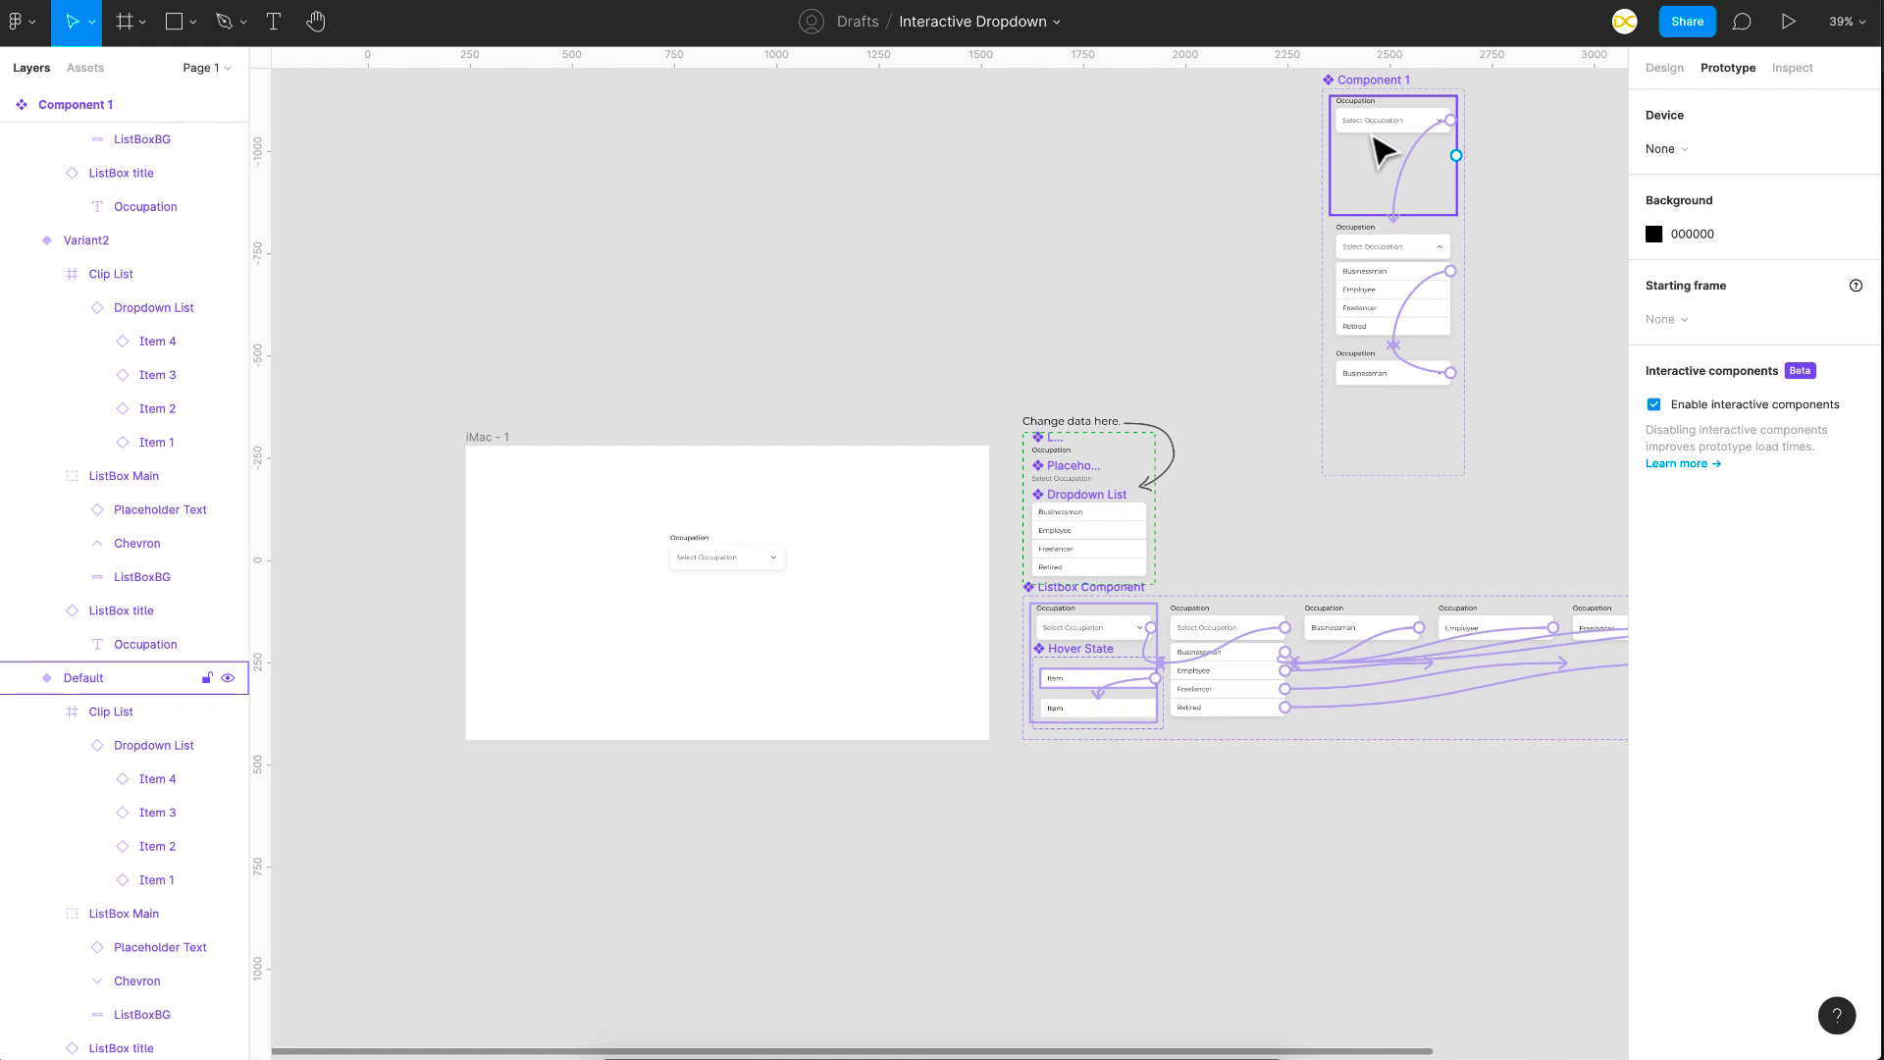
left_click_drag(1384, 147, 723, 661)
scroll(723, 661, "up", 5)
left_click(997, 211)
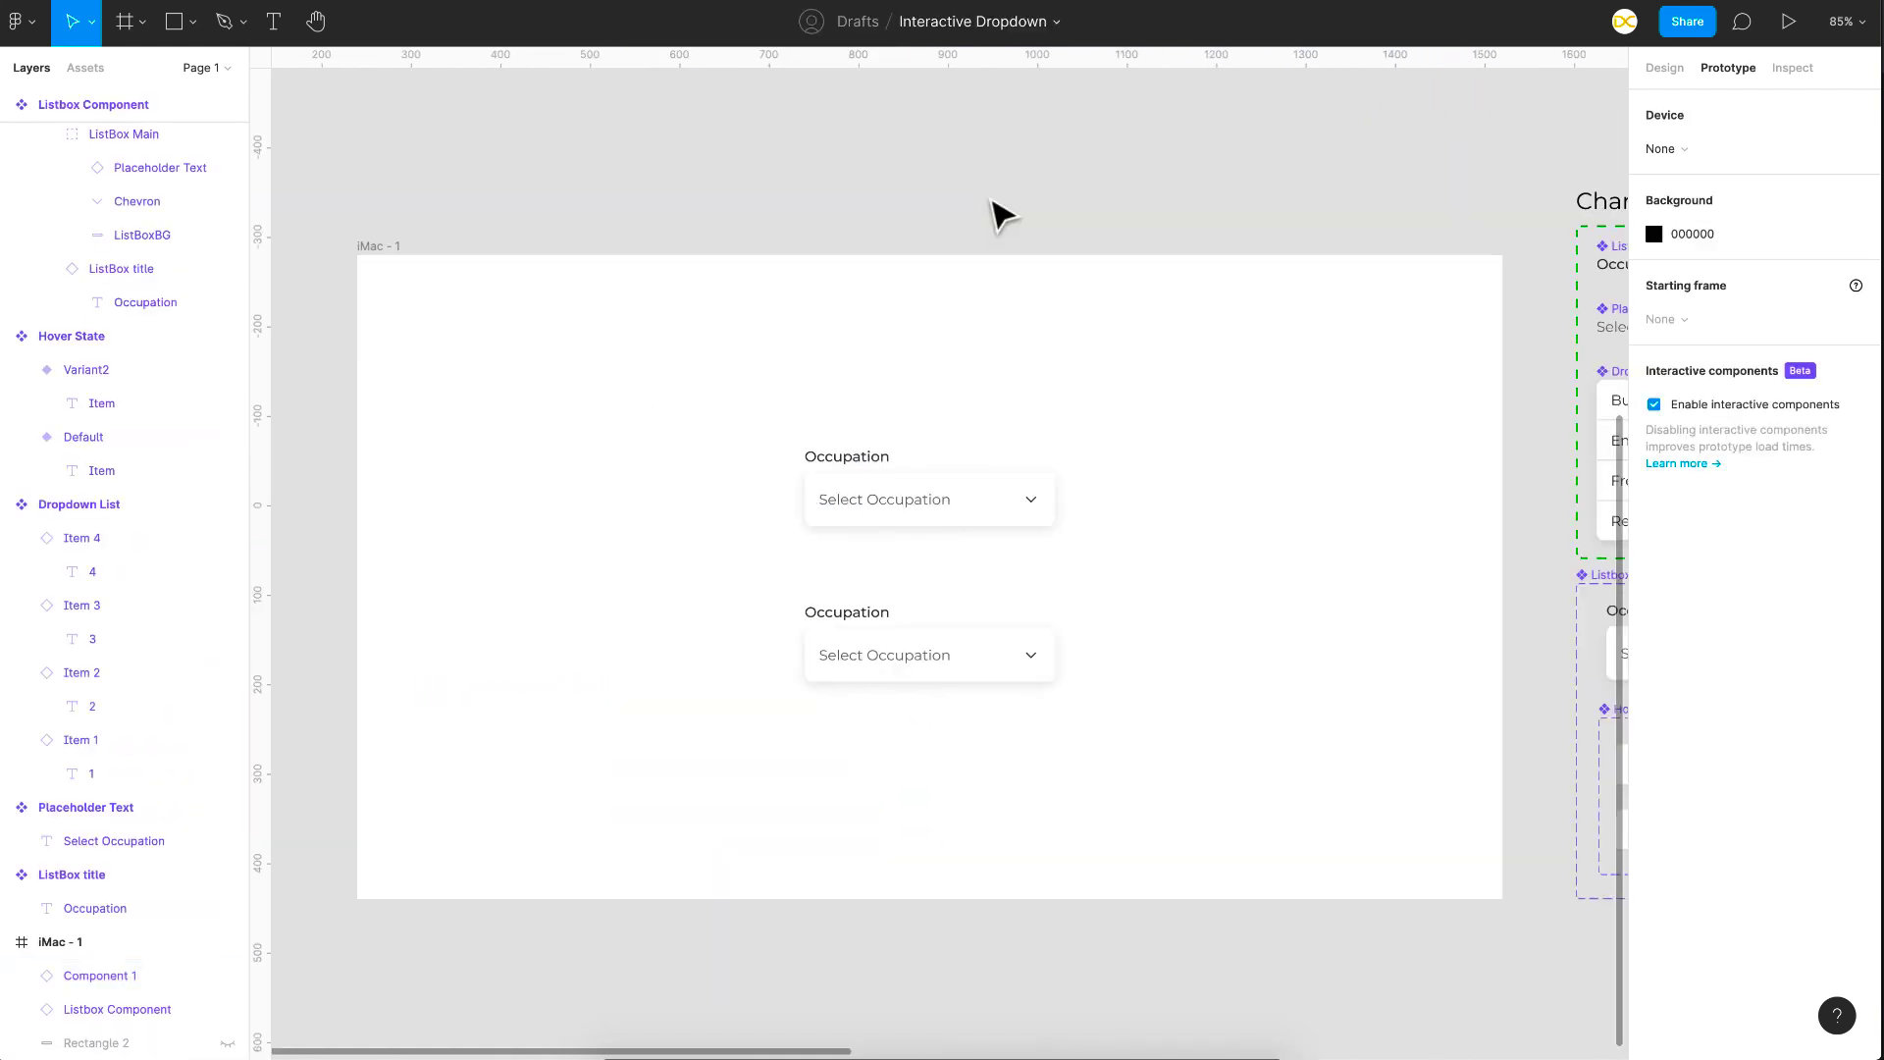
left_click(386, 248)
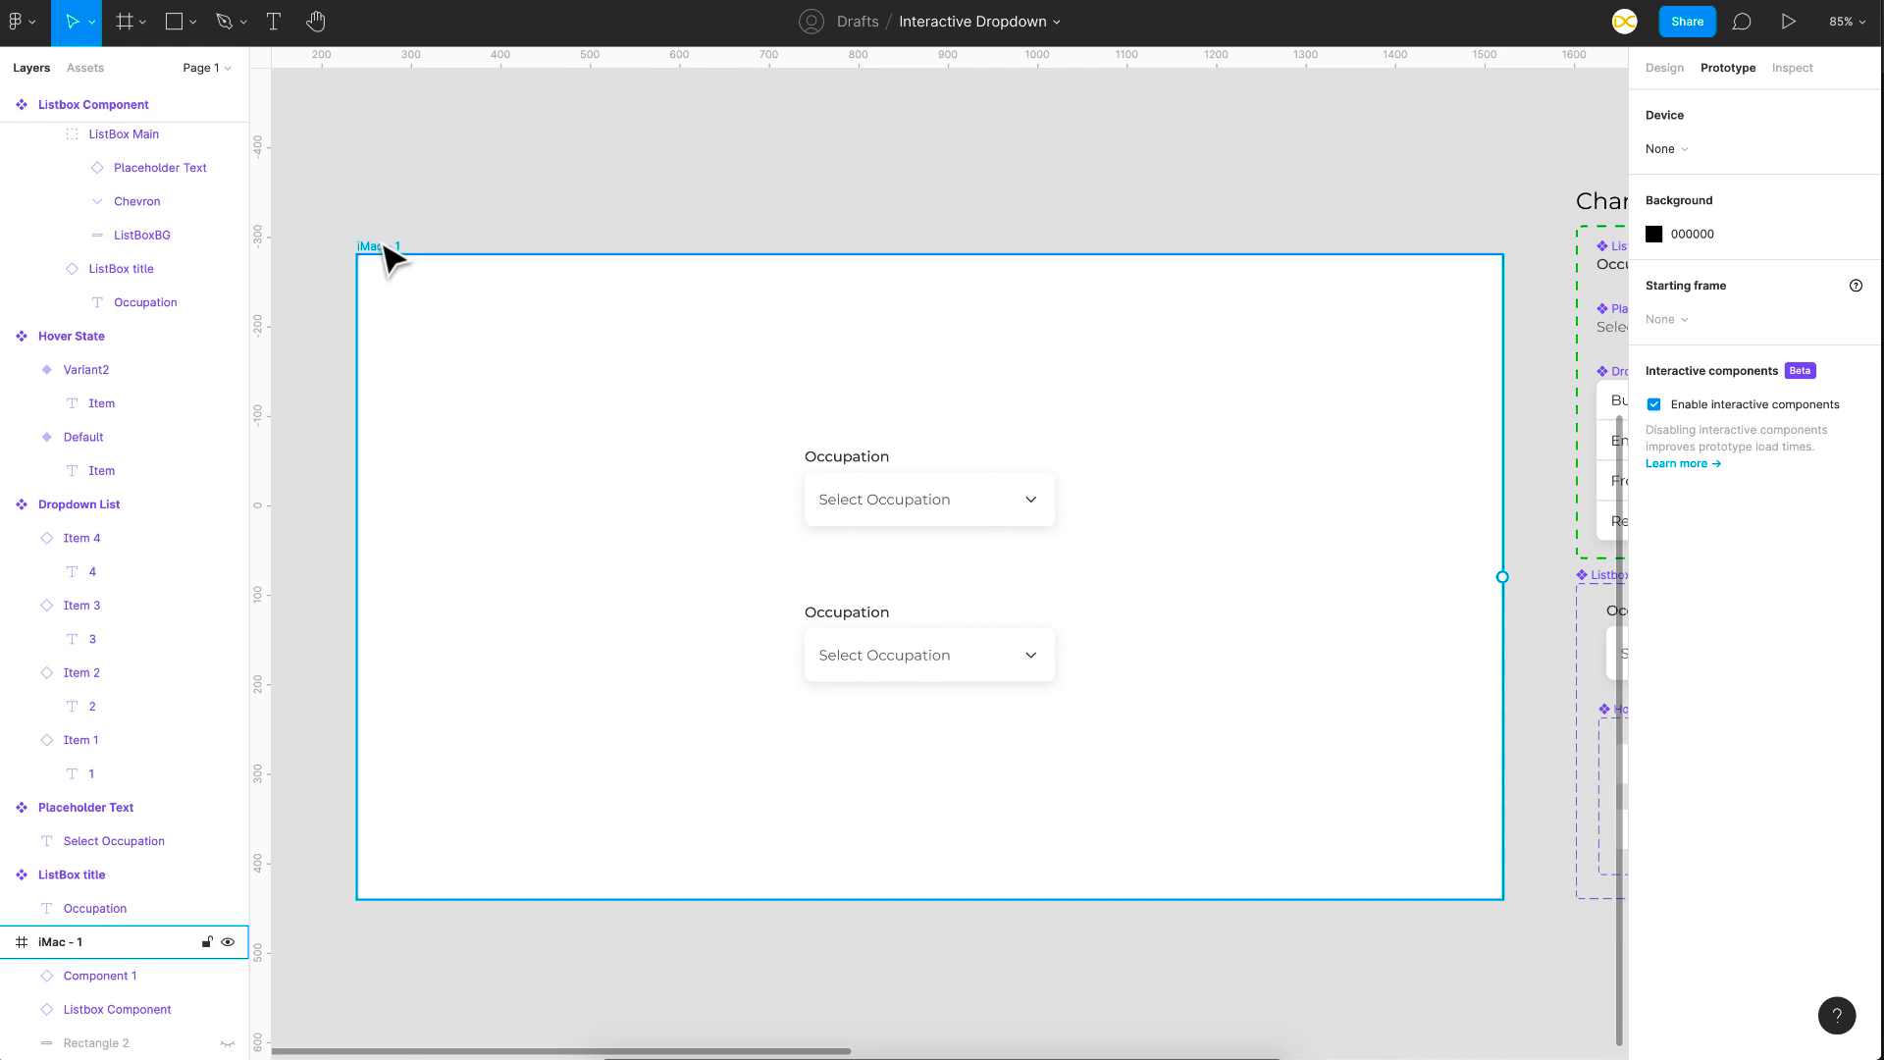
left_click(1795, 36)
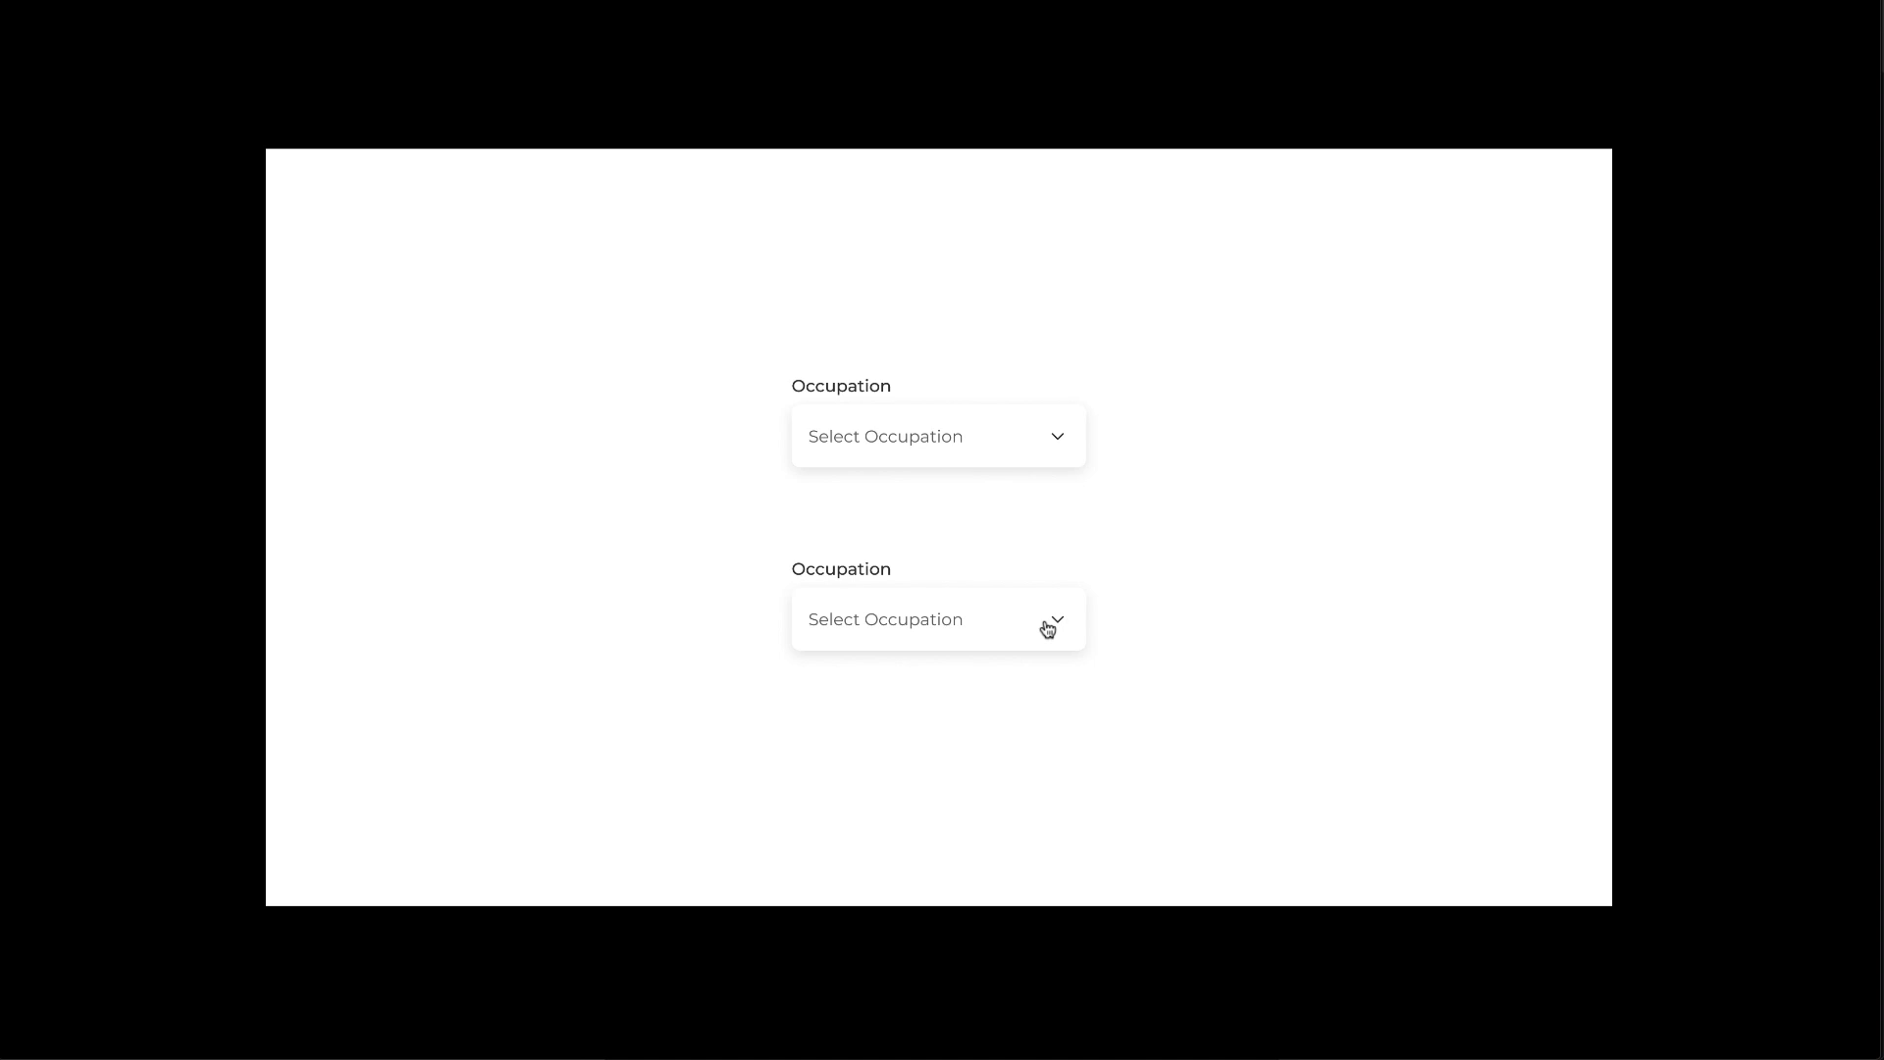
In the preview, open the second Occupation dropdown, choose Businessman, then reopen and choose it twice more
left_click(991, 626)
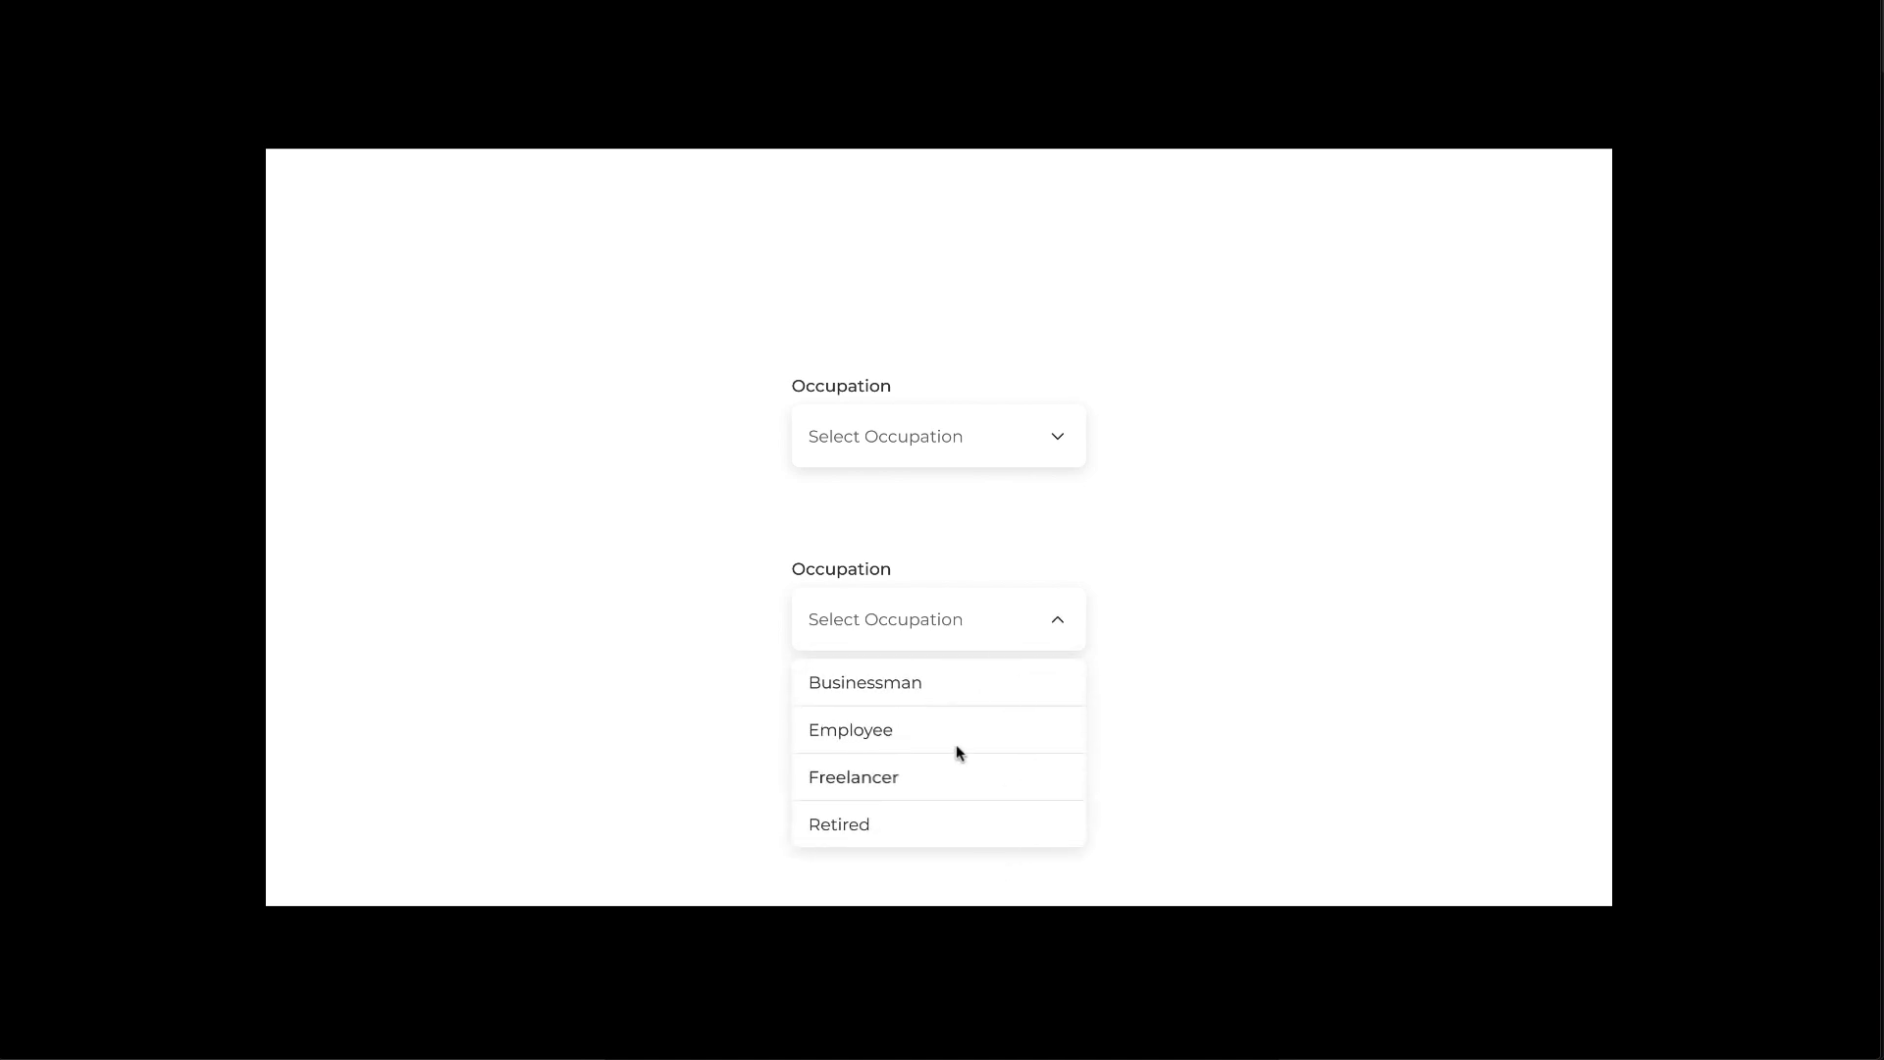
left_click(1187, 699)
left_click(973, 690)
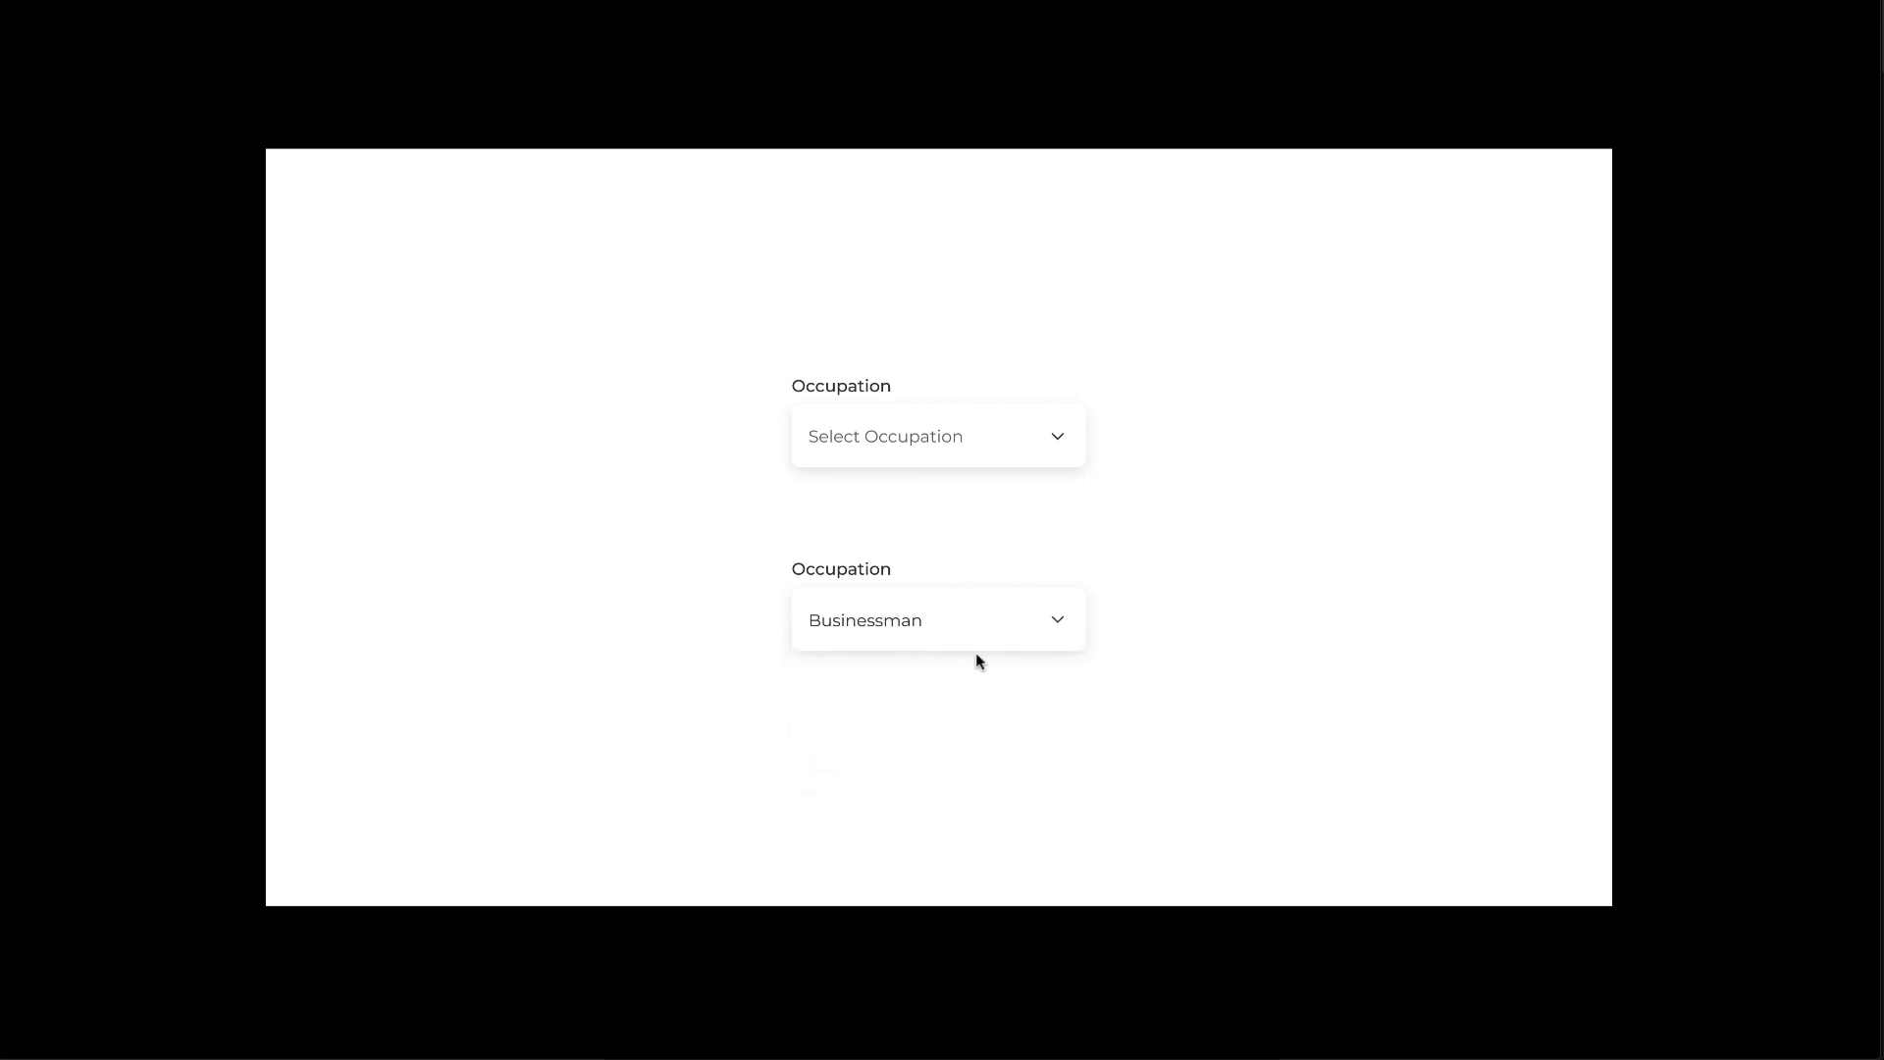
left_click(1001, 634)
left_click(994, 679)
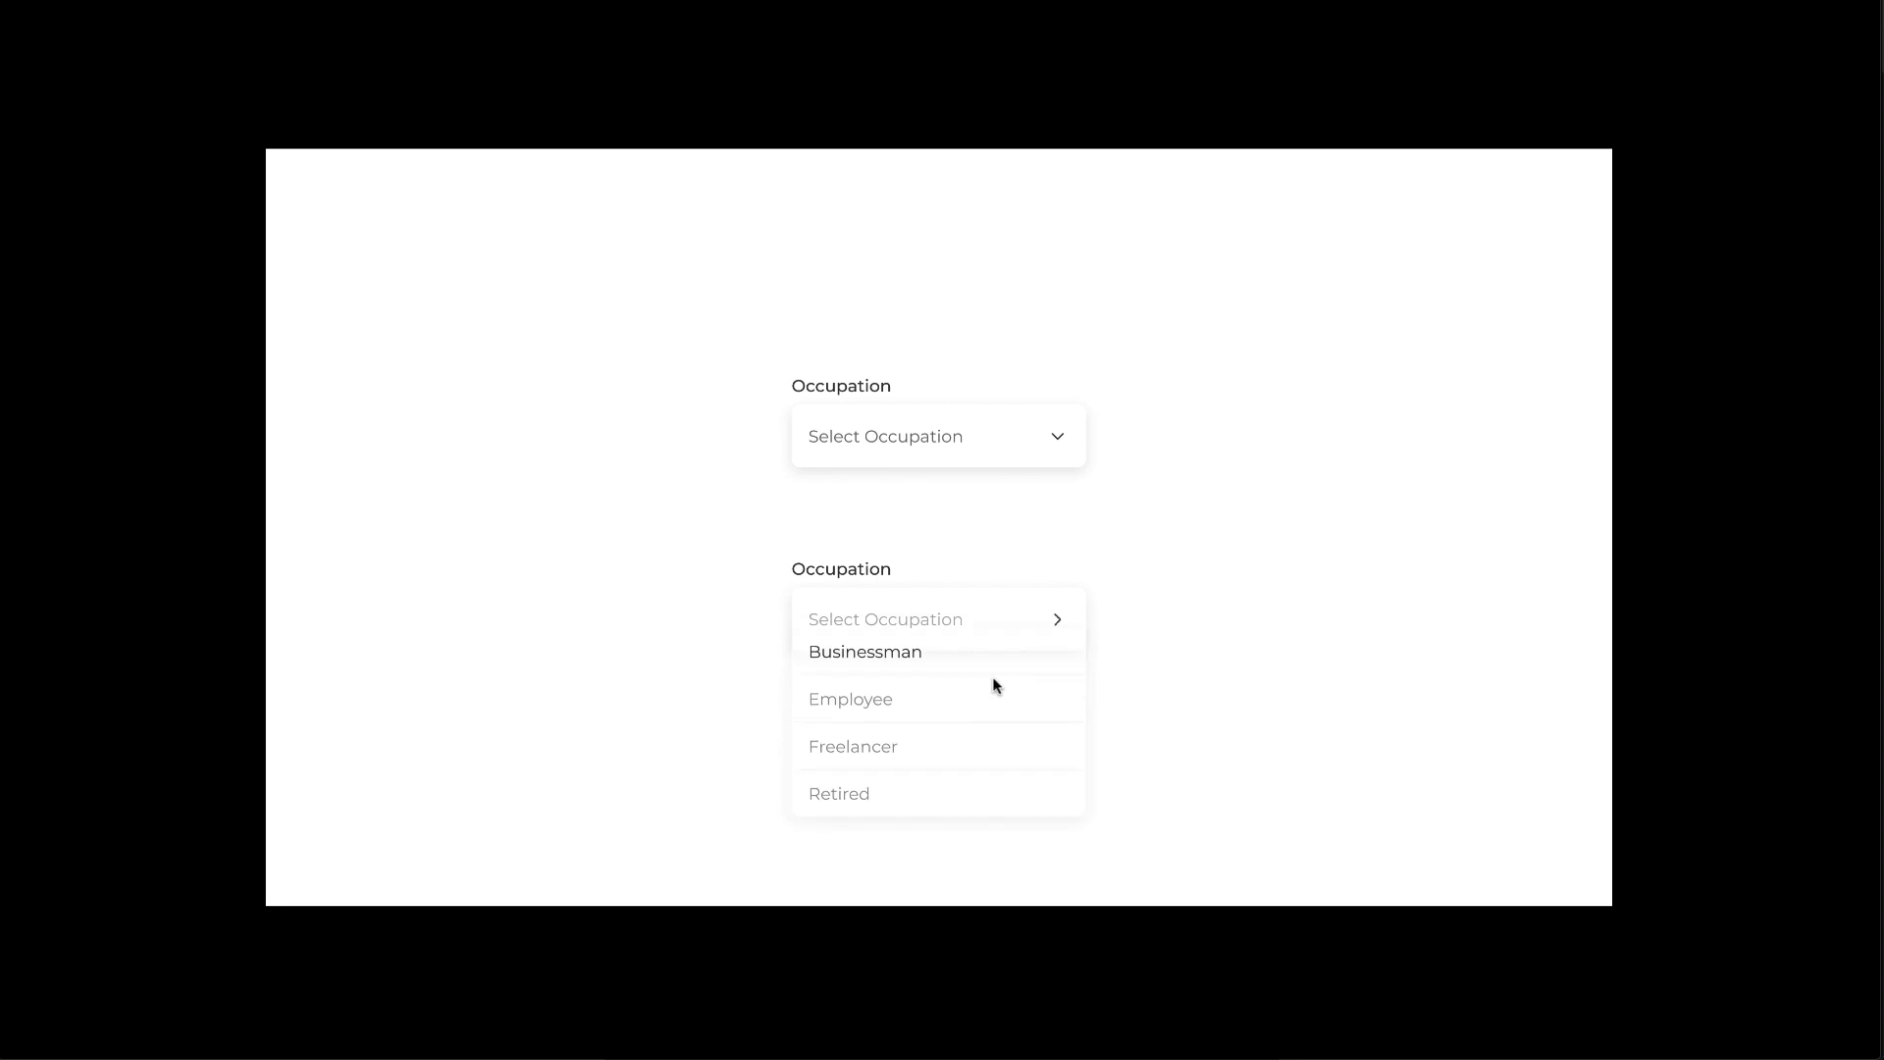
left_click(1001, 634)
left_click(984, 681)
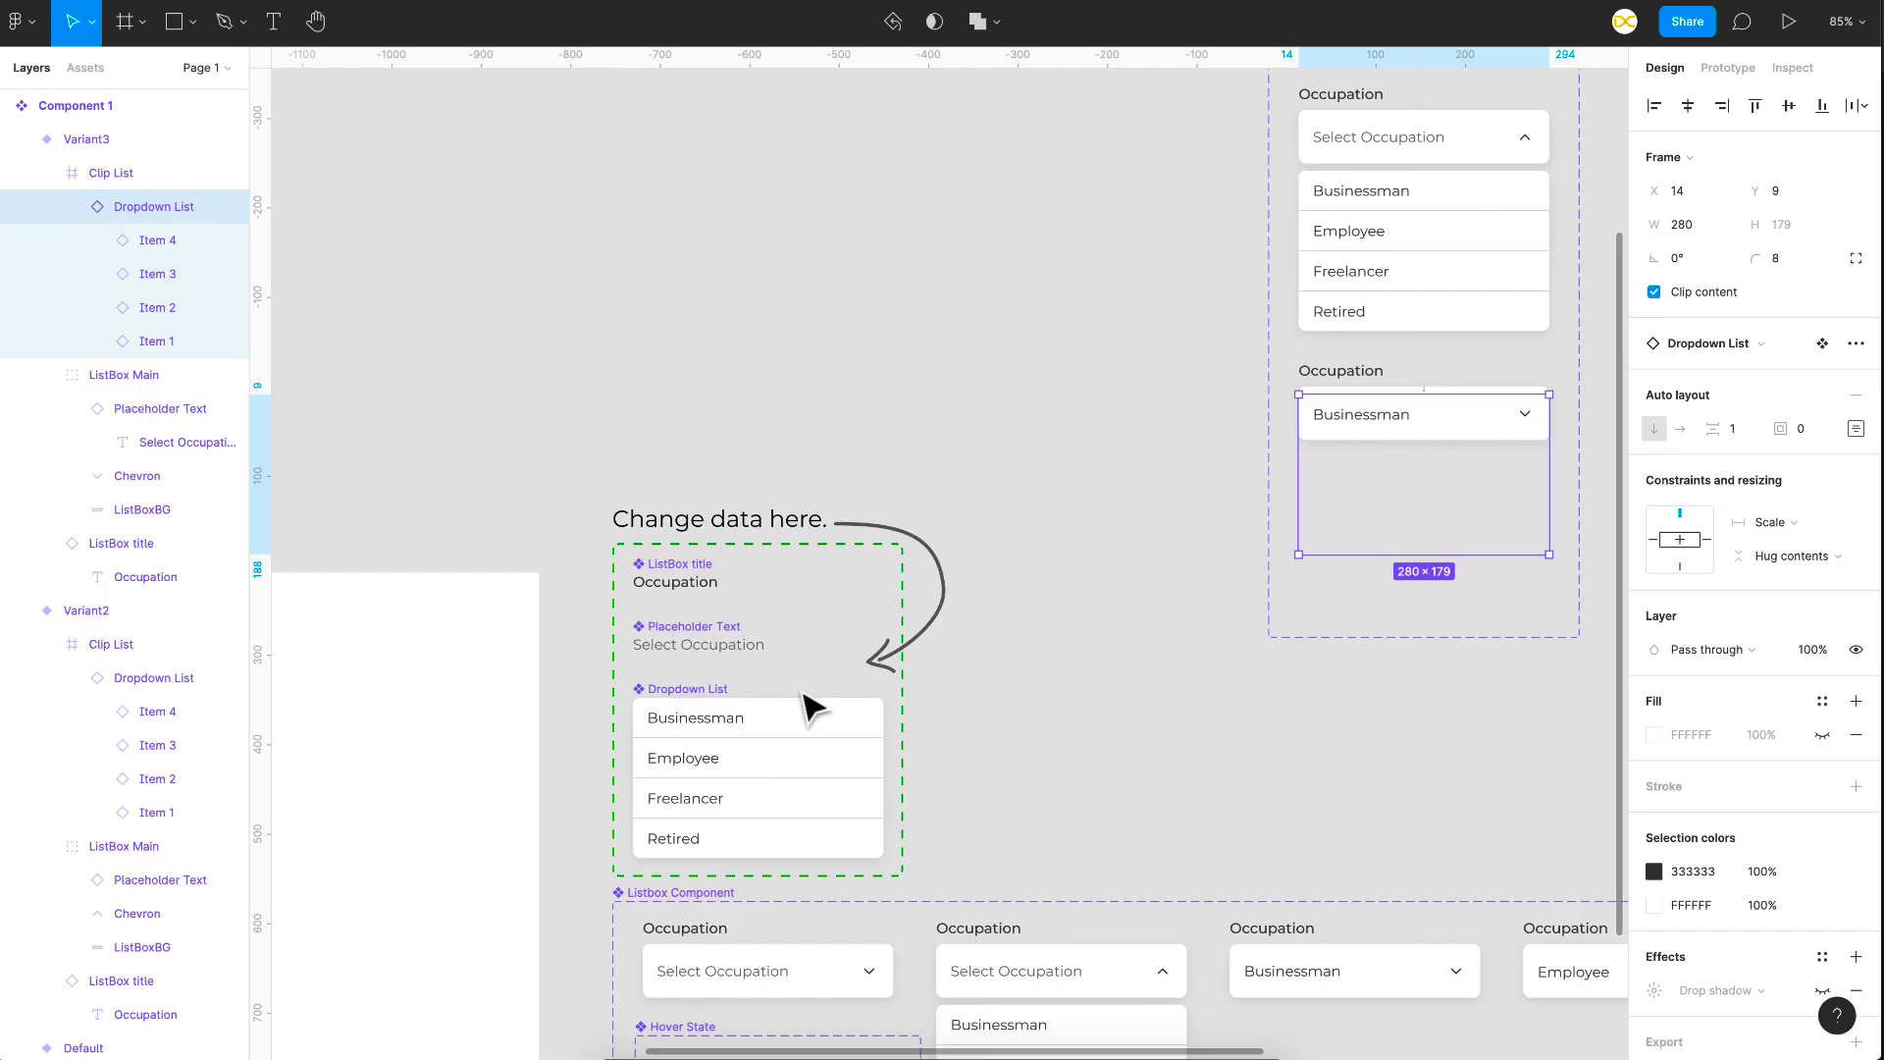
scroll(799, 707, "right", 3)
scroll(799, 706, "up", 1)
scroll(803, 693, "right", 2)
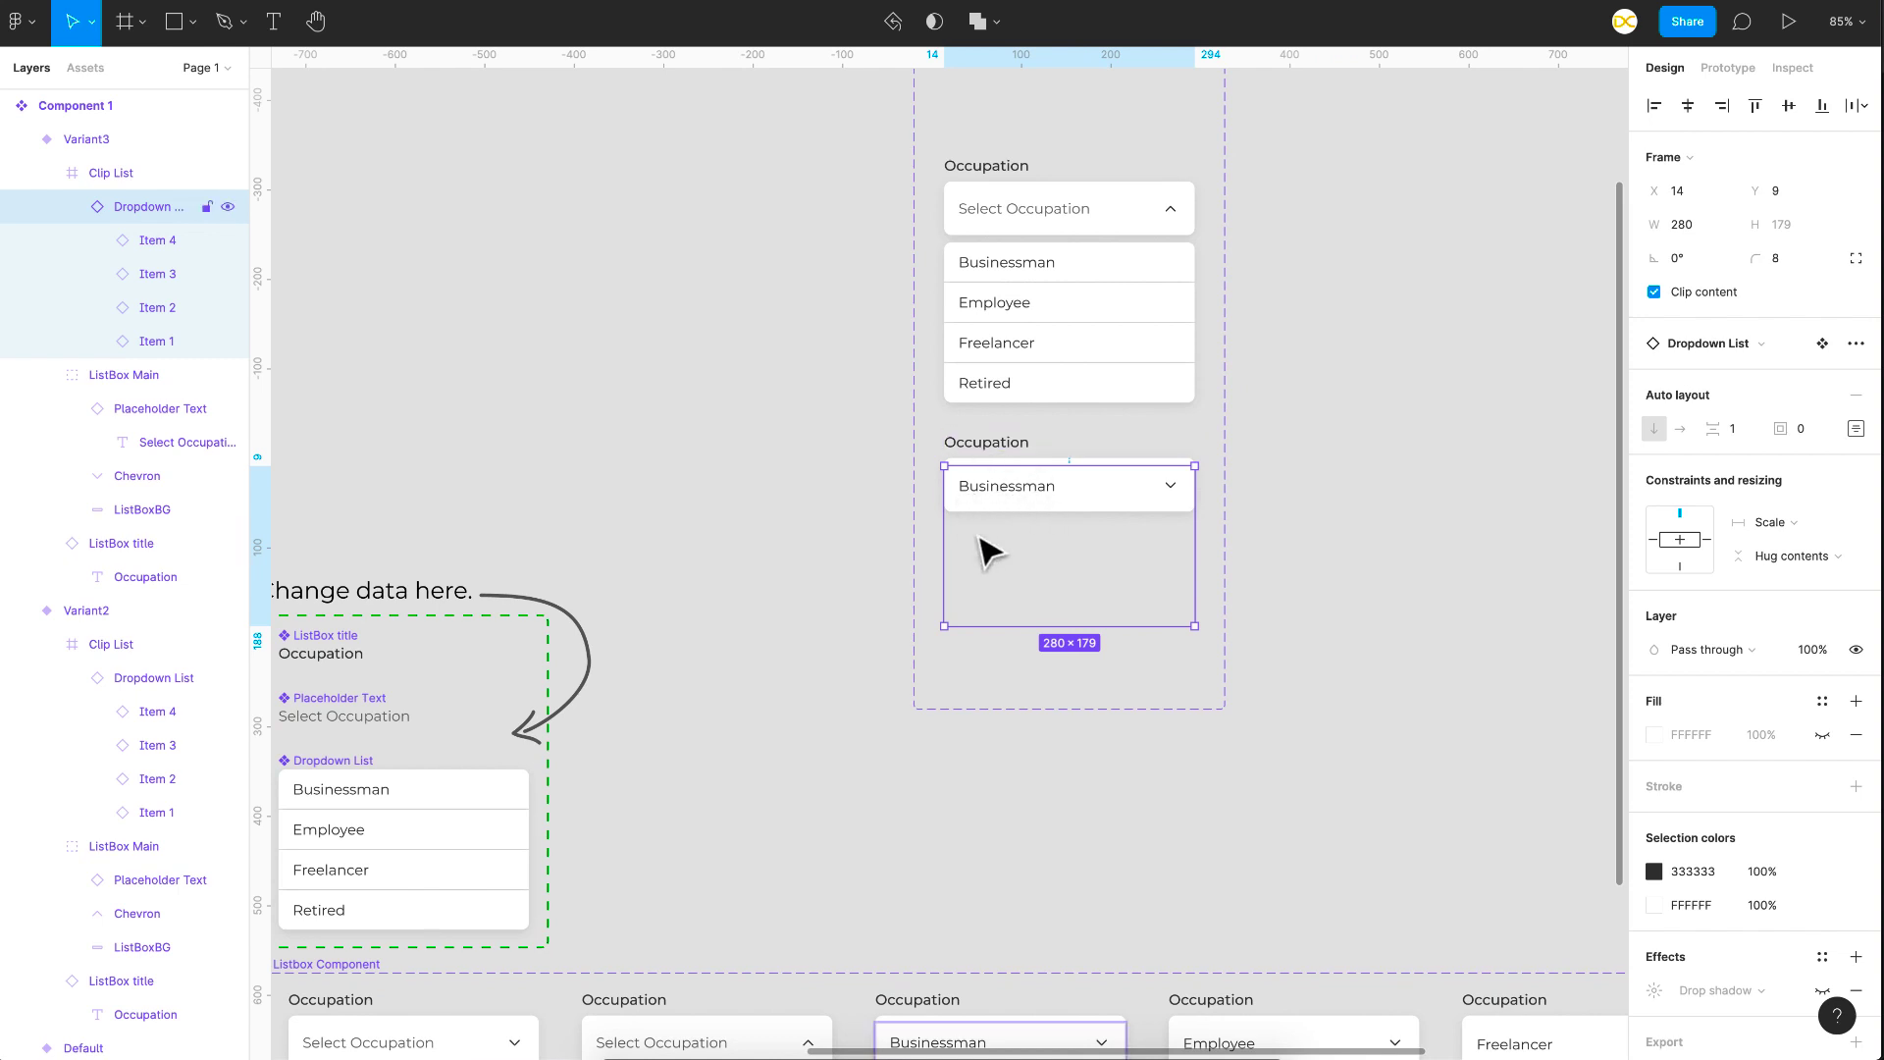
scroll(1224, 506, "up", 3)
scroll(1225, 505, "right", 2)
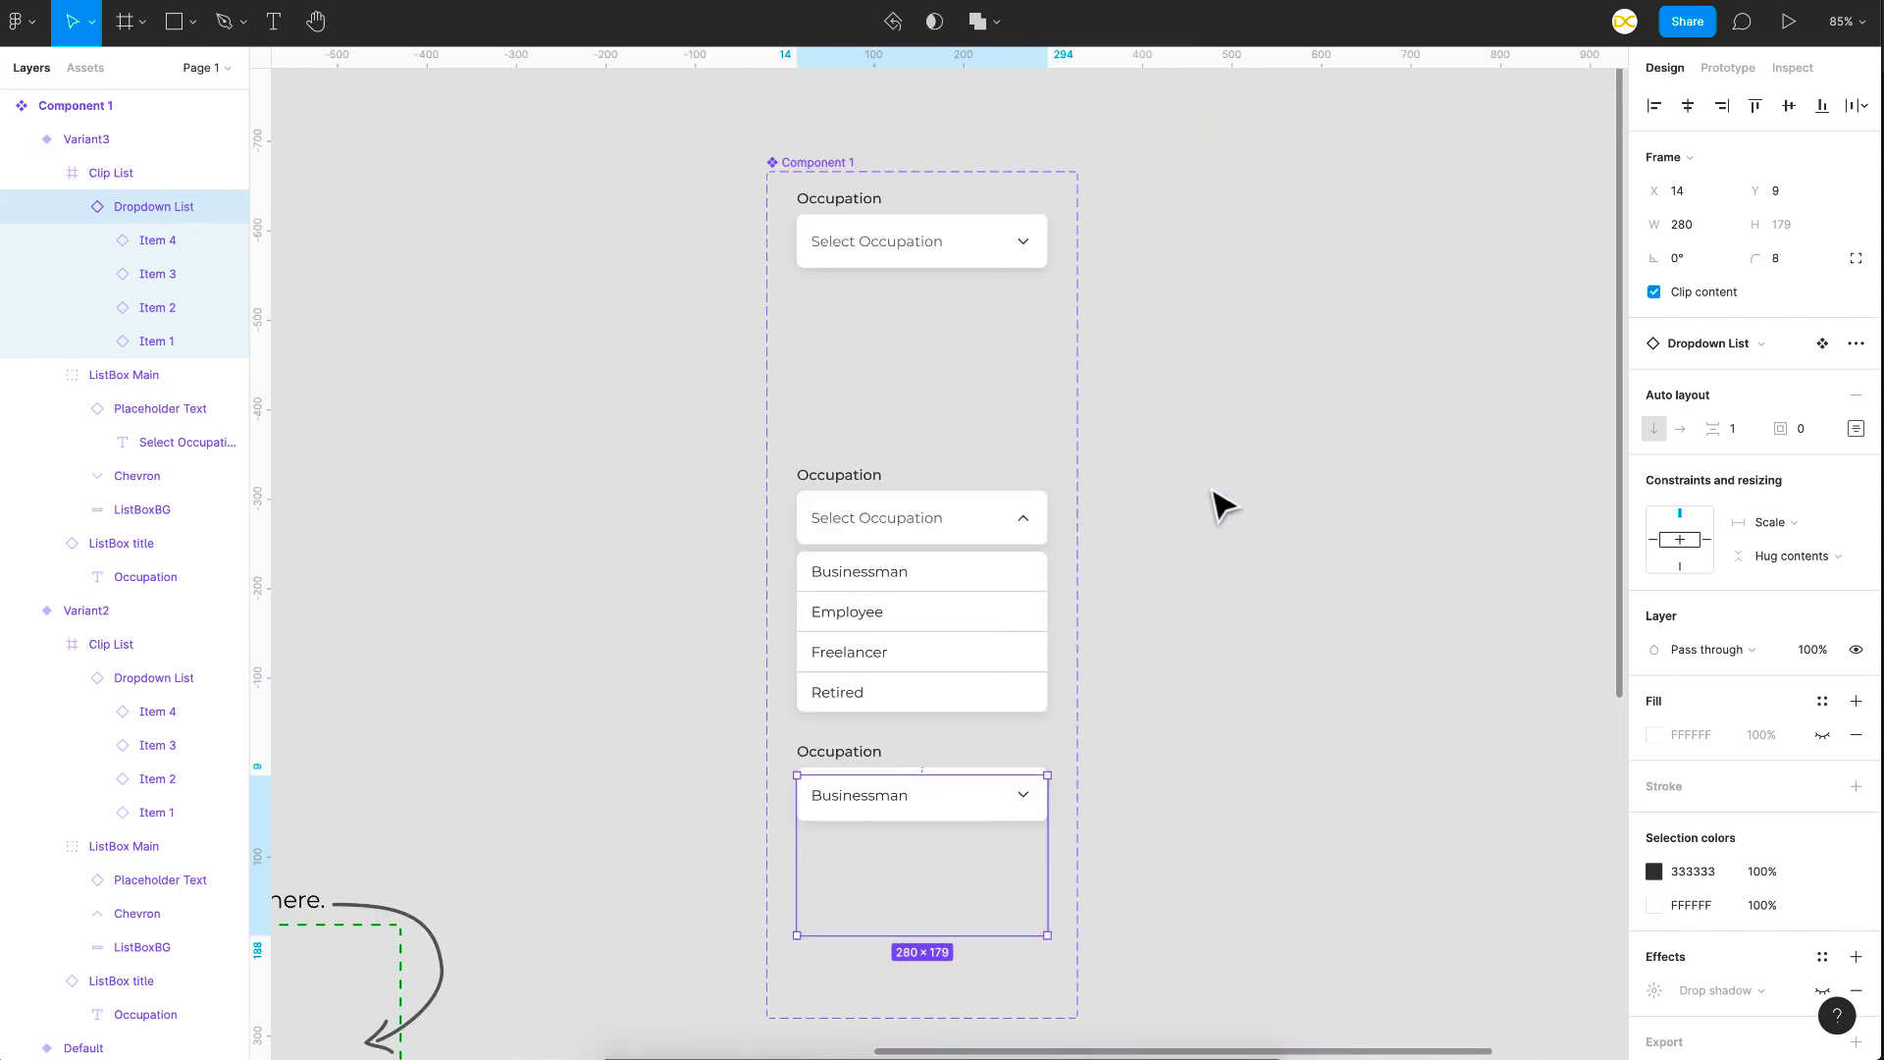